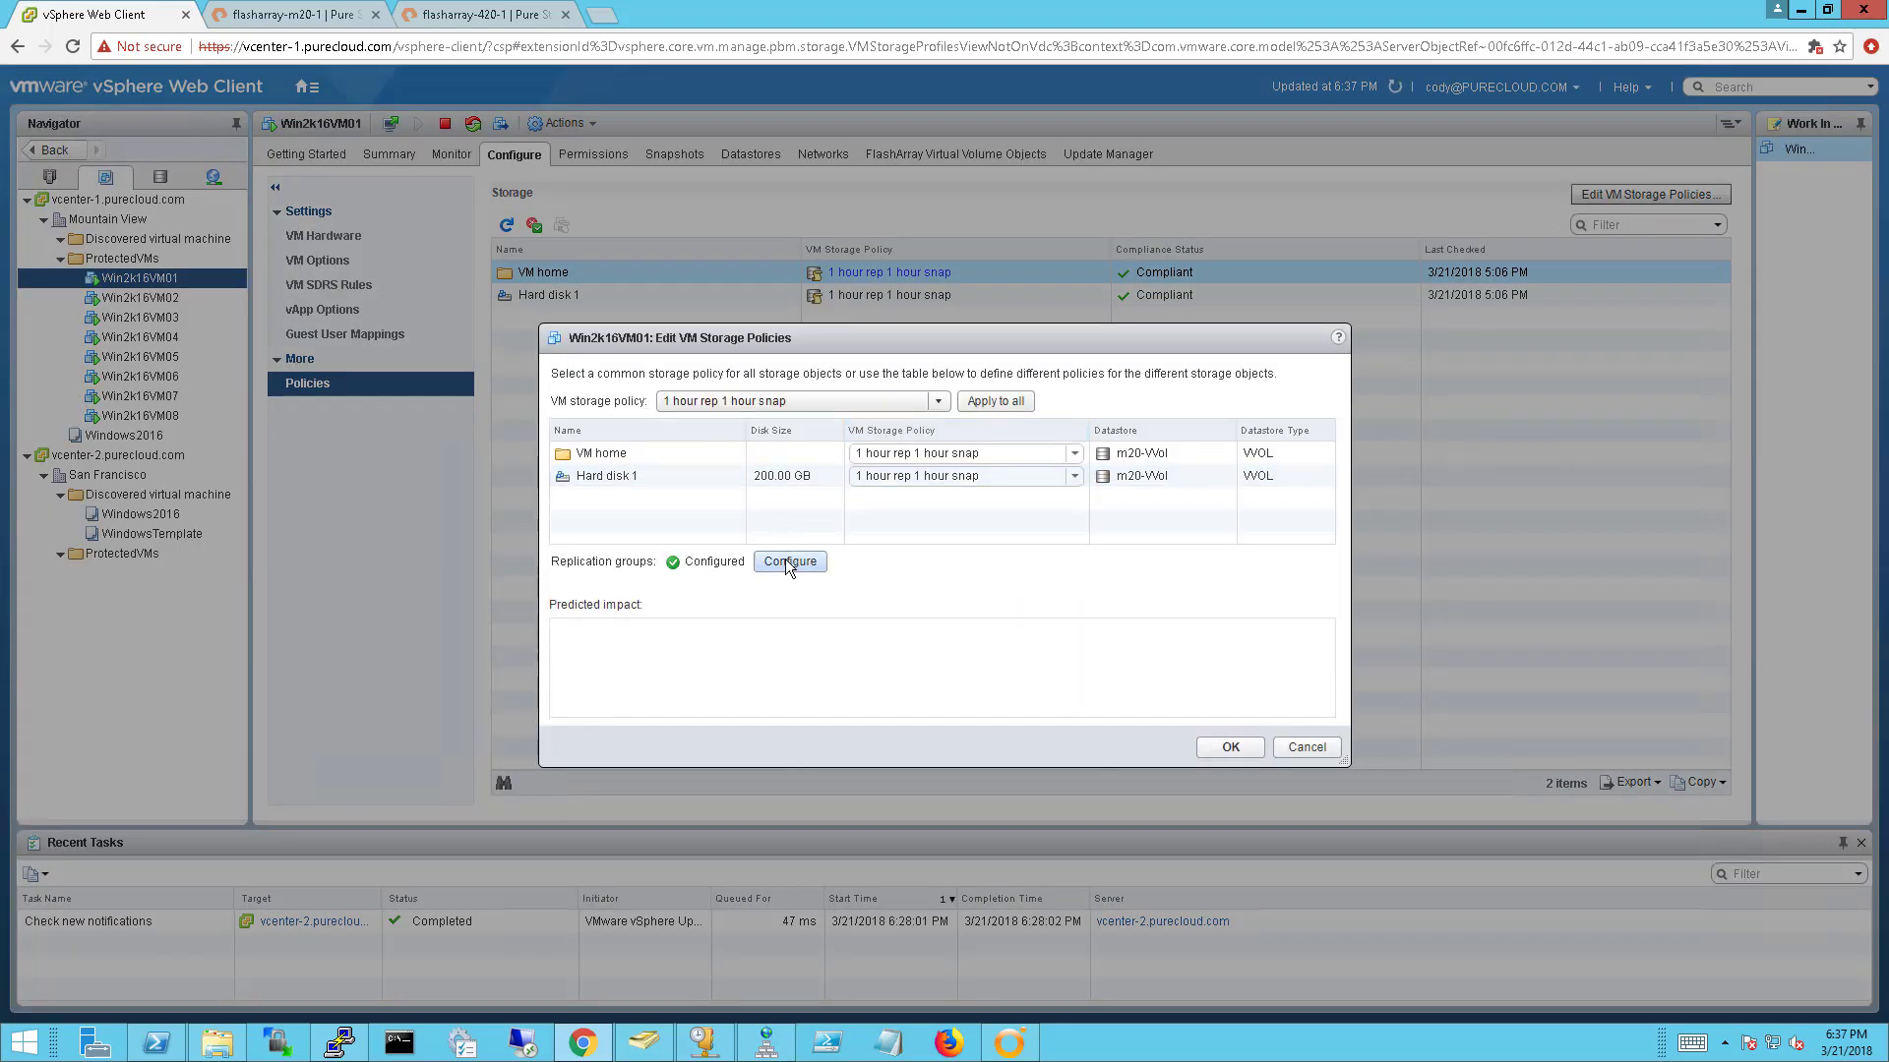
Step: Review Win2k16VM01's replication group assignment, and inspect the gold protection group on flasharray-m20-1
left_click(787, 561)
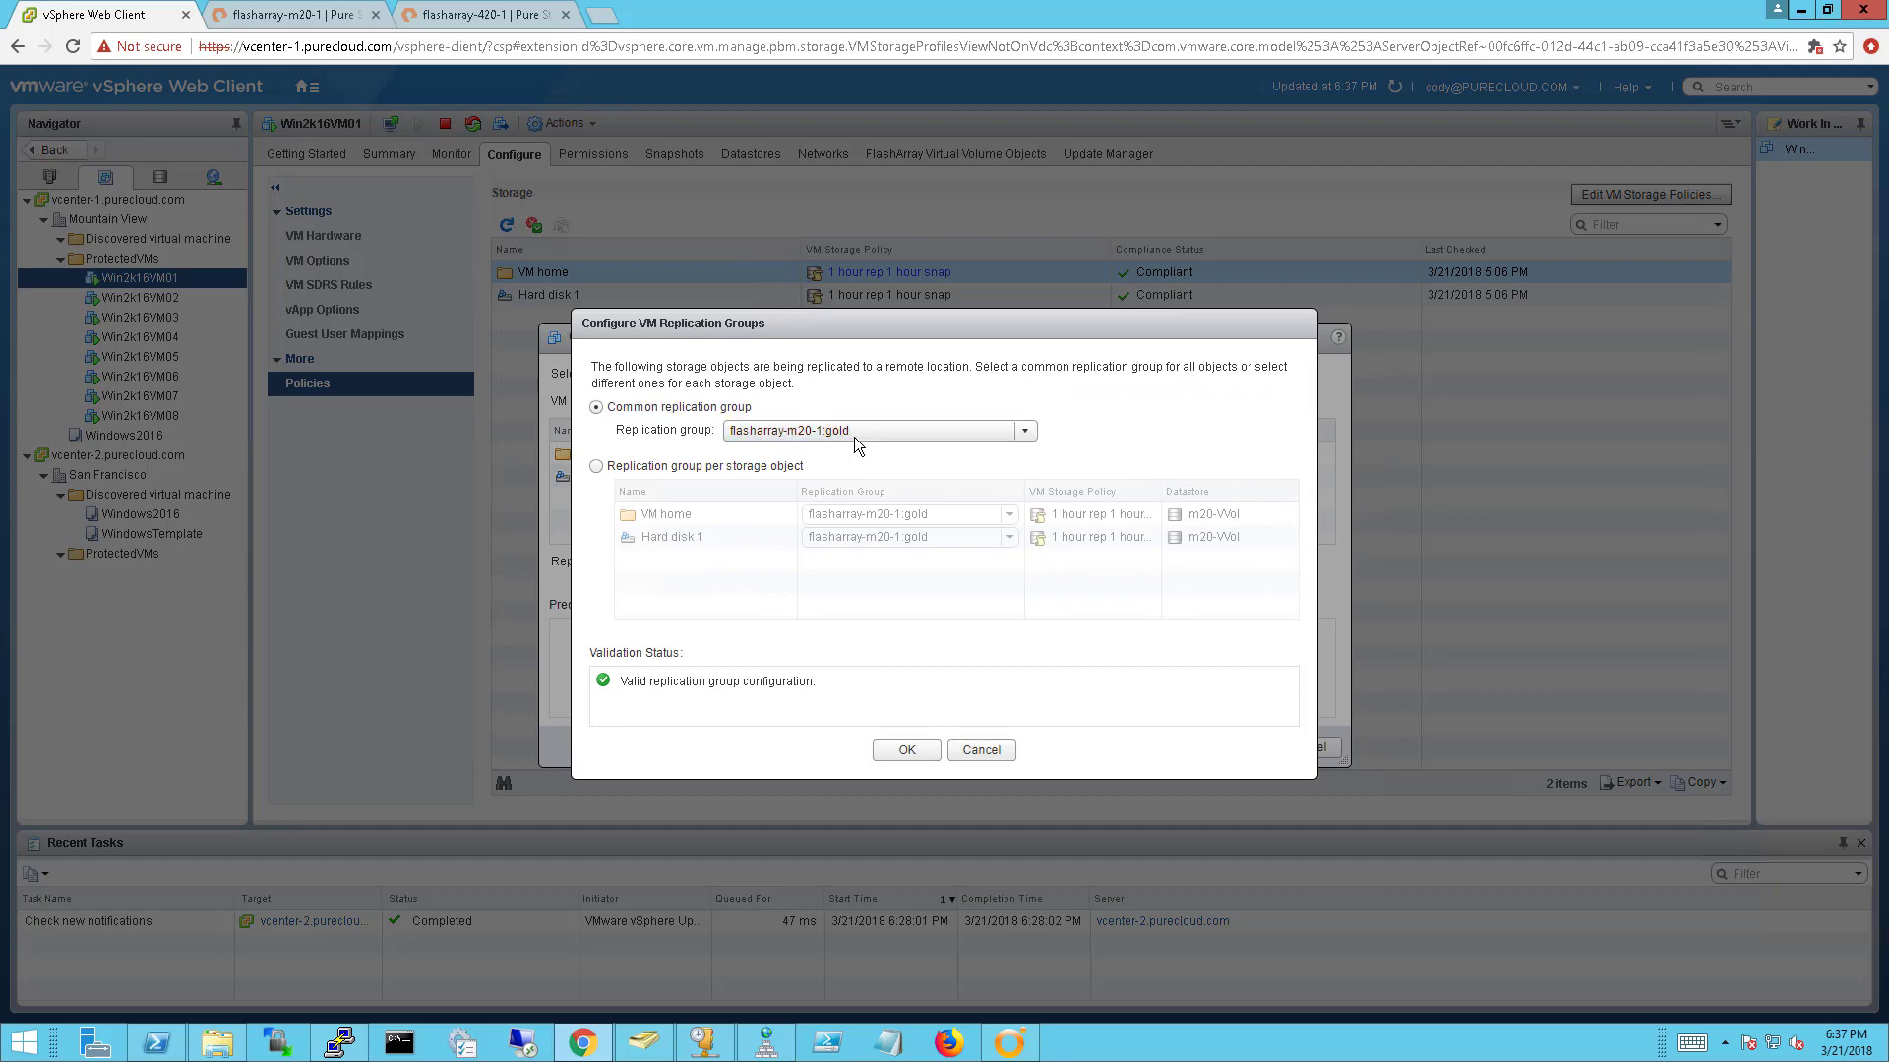
left_click(977, 751)
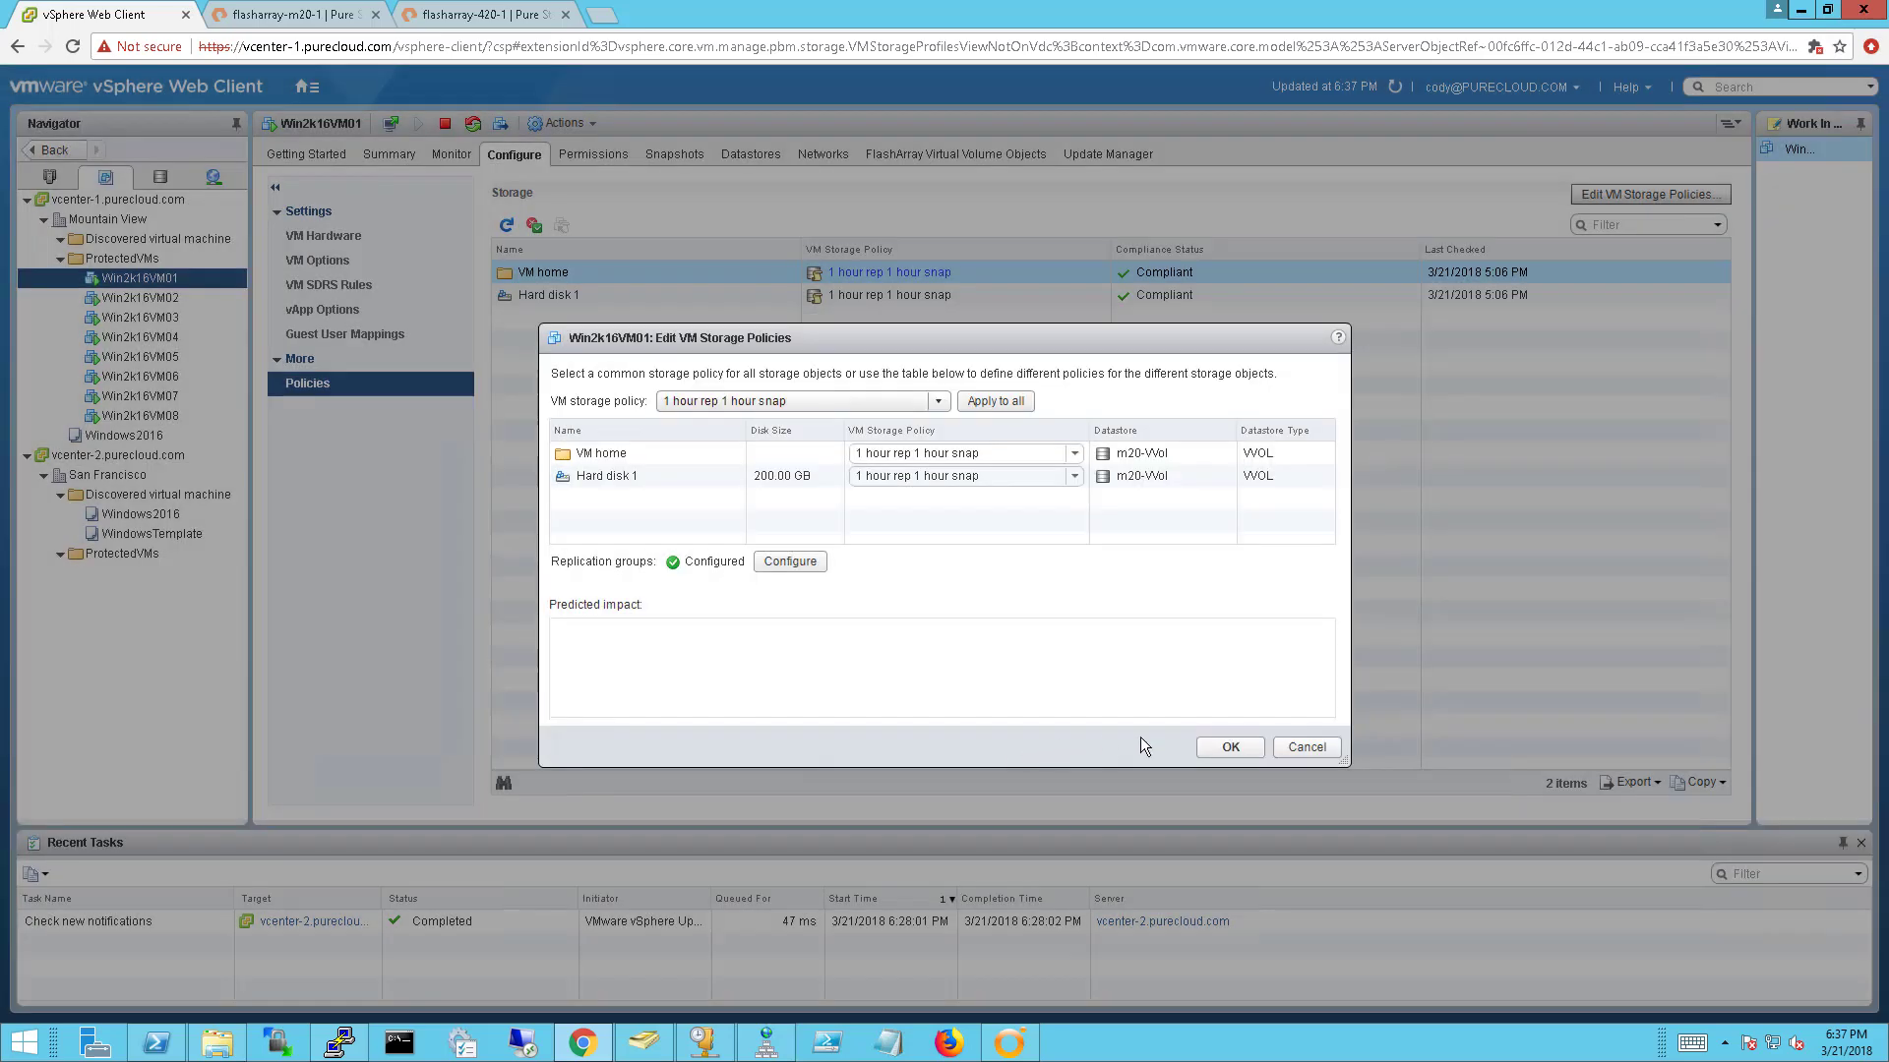
left_click(1314, 747)
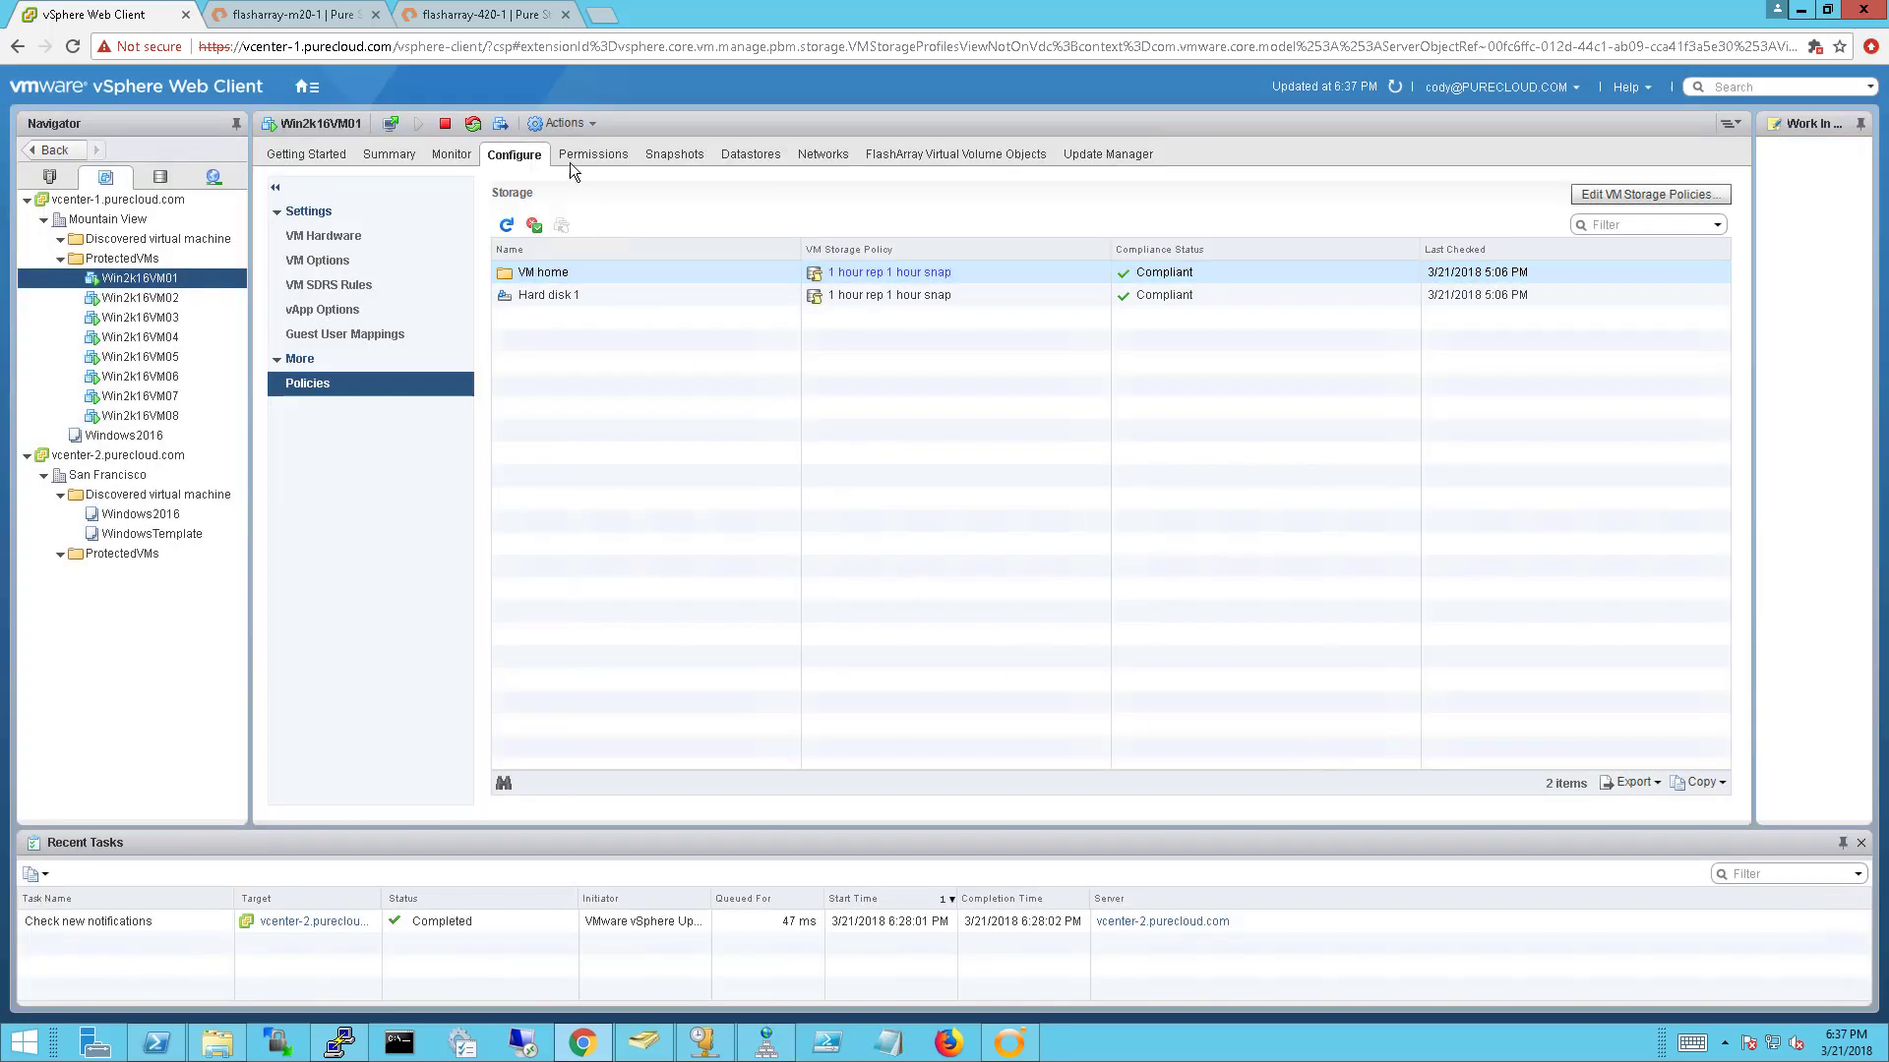
left_click(302, 16)
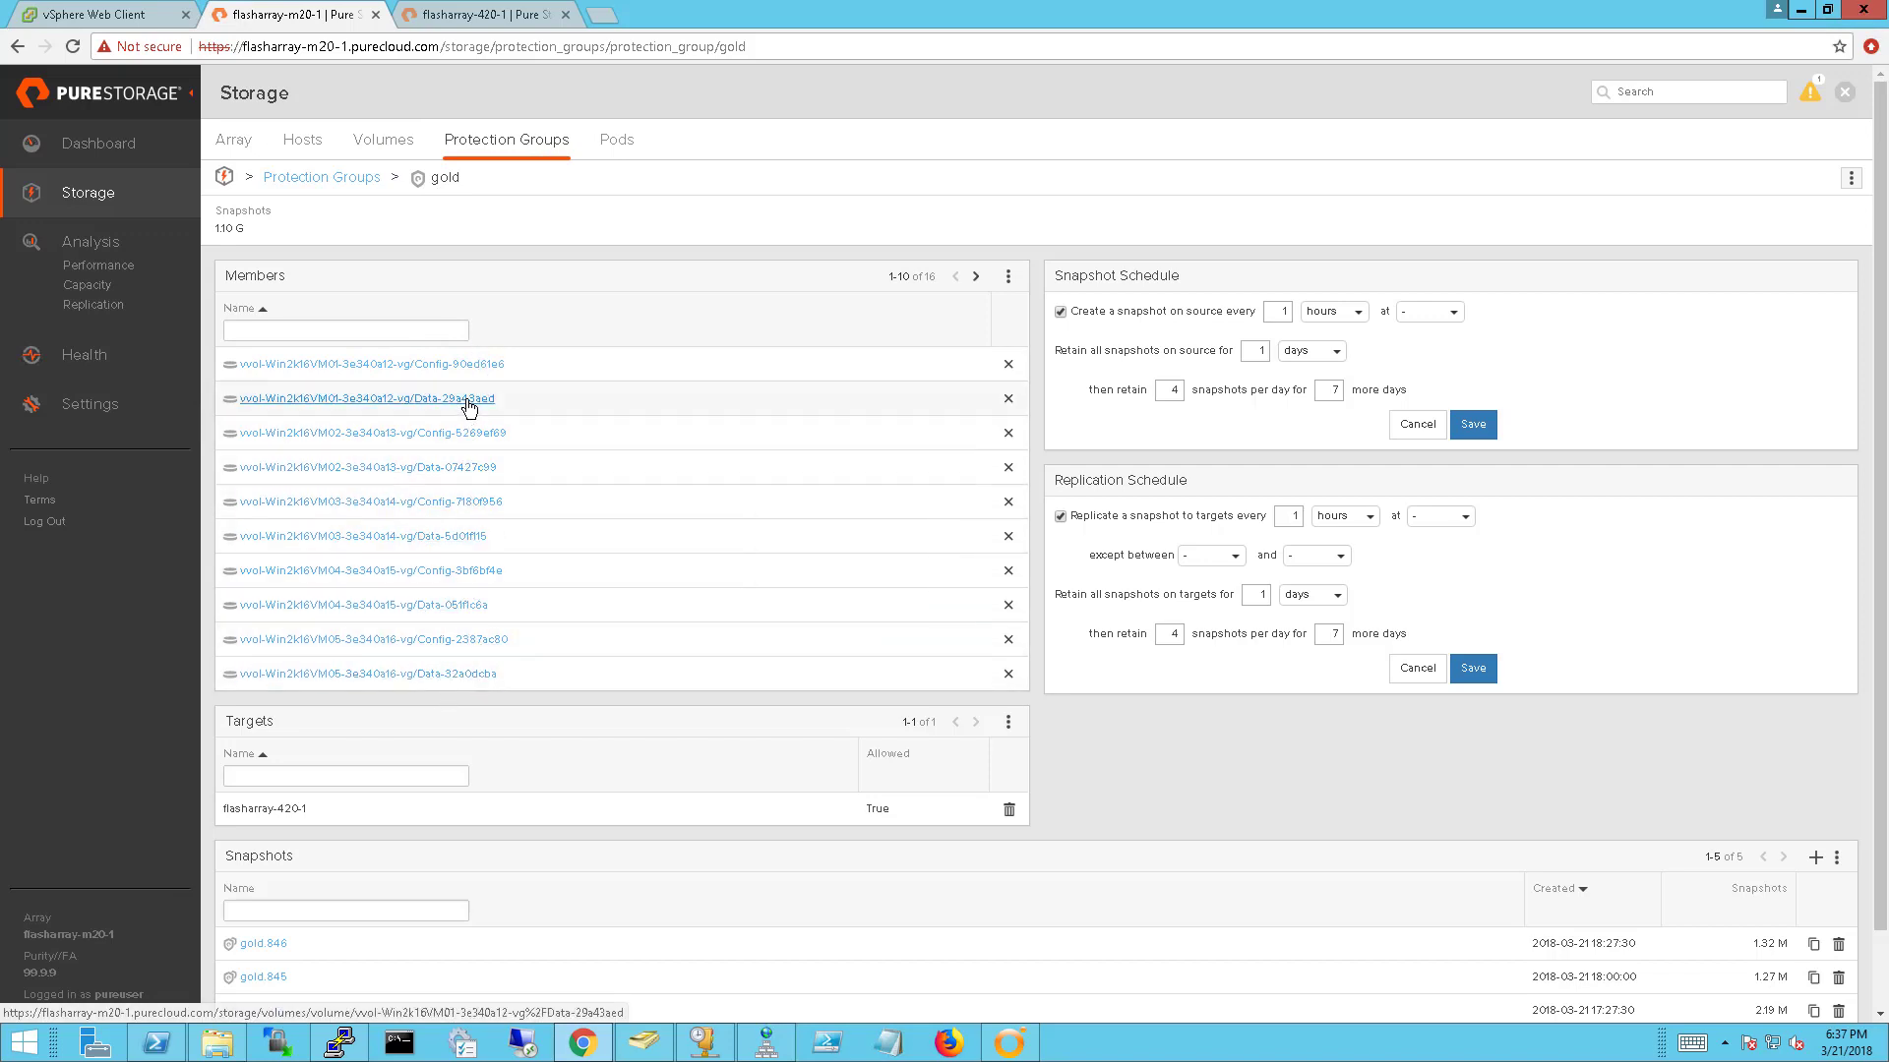
left_click(108, 15)
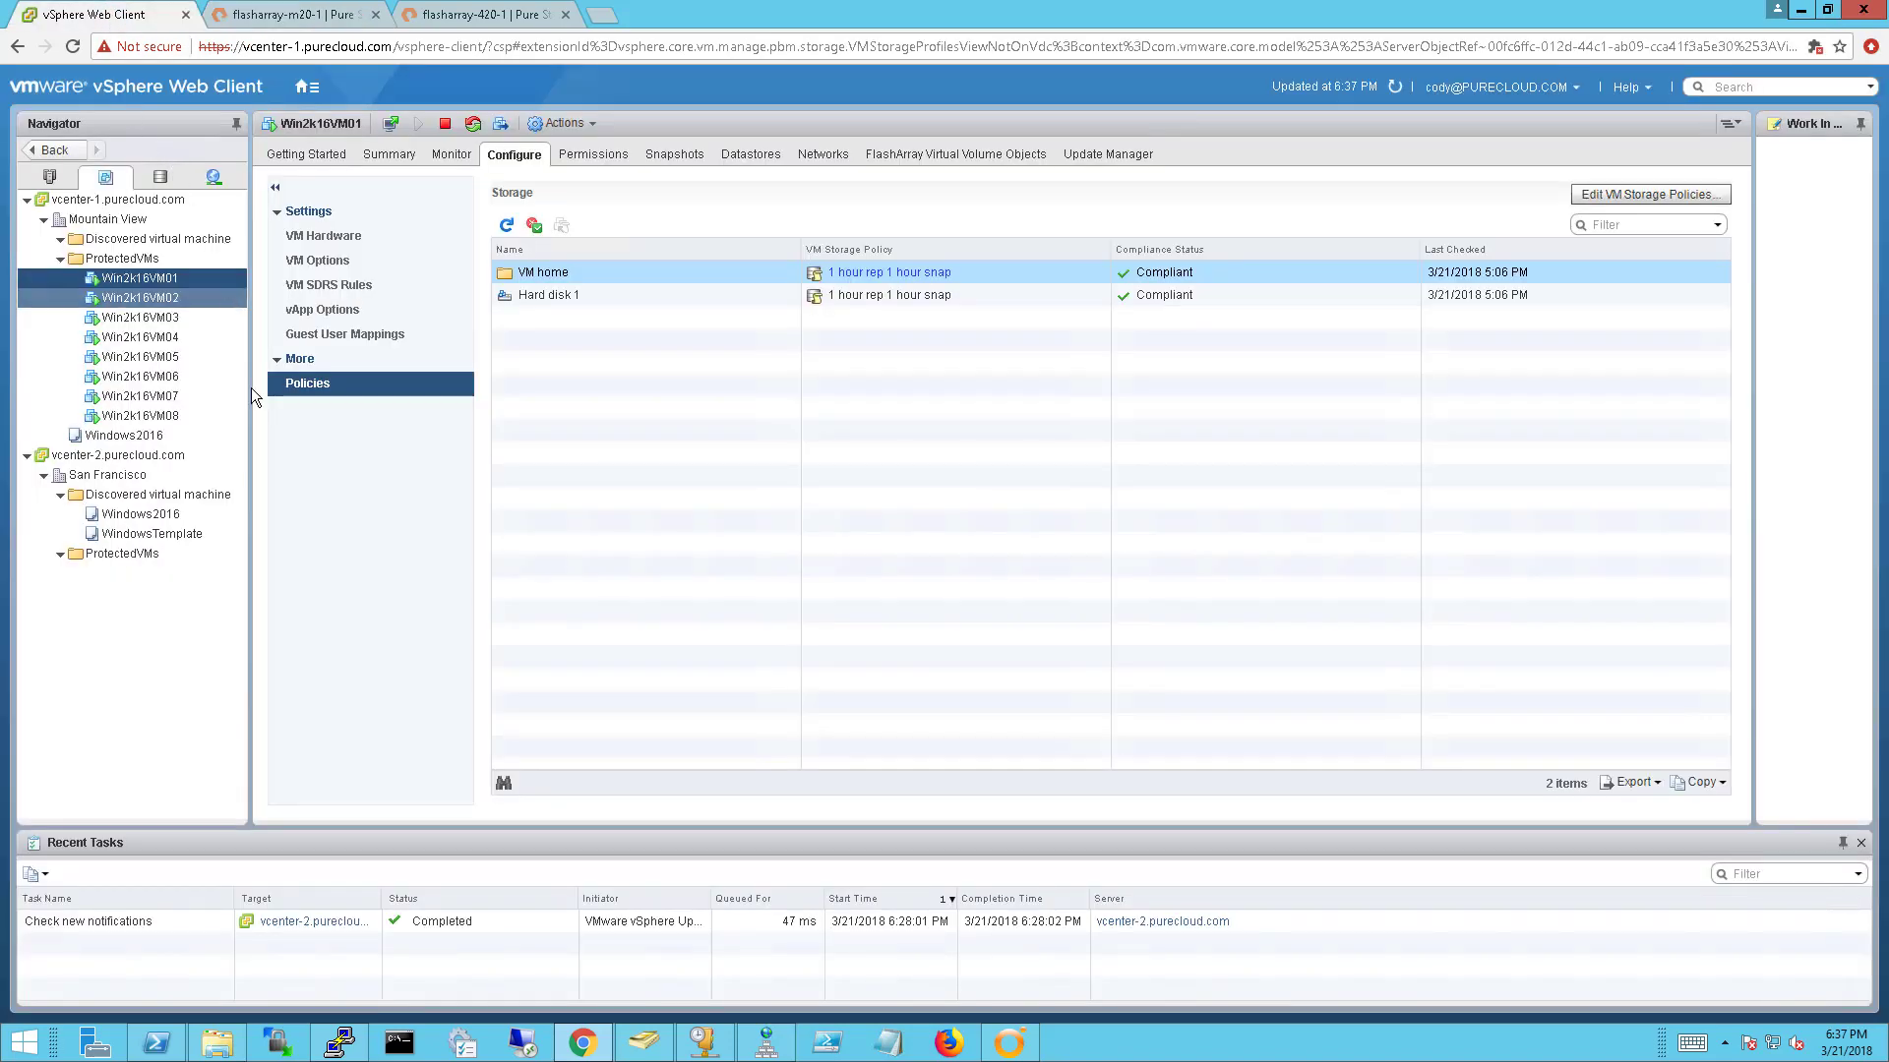
Step: In vRealize Orchestrator, start the Run FlashArray VVol Failover workflow and choose vcenter-1.purecloud.com as the source vCenter
left_click(1011, 1043)
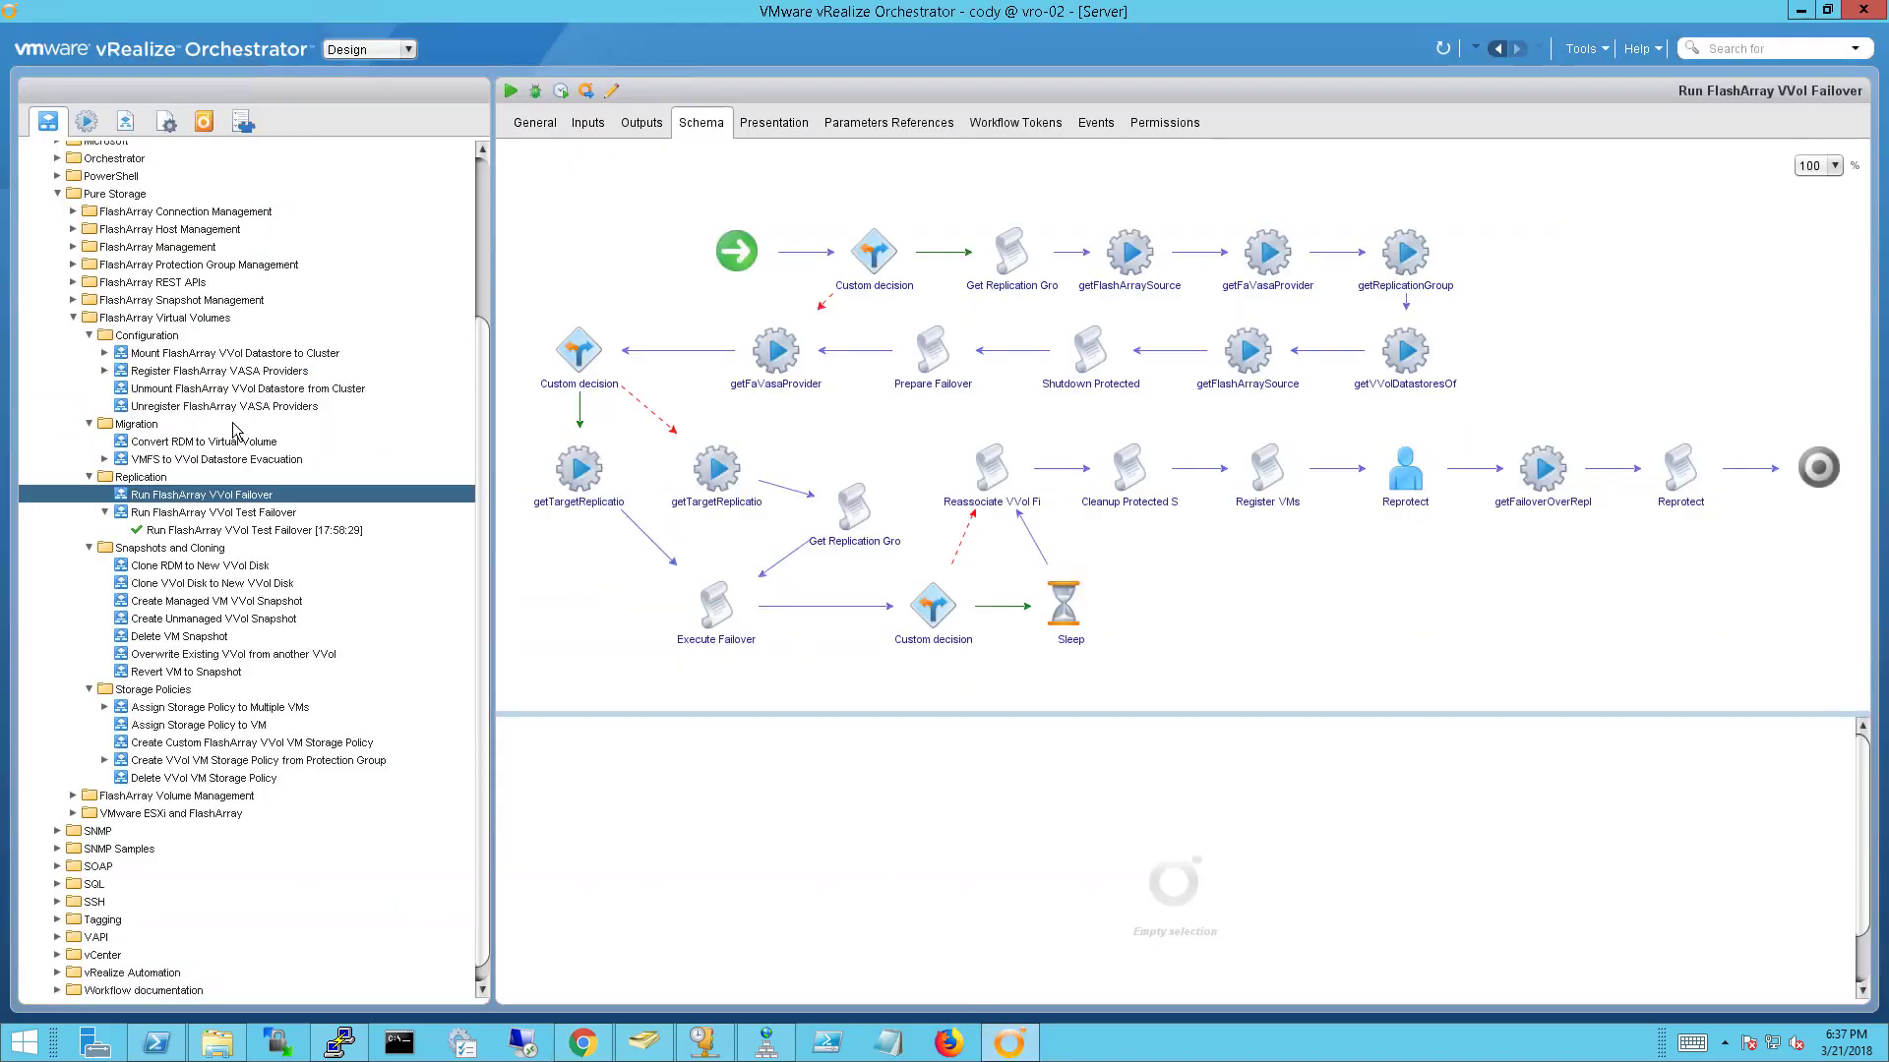
right_click(232, 499)
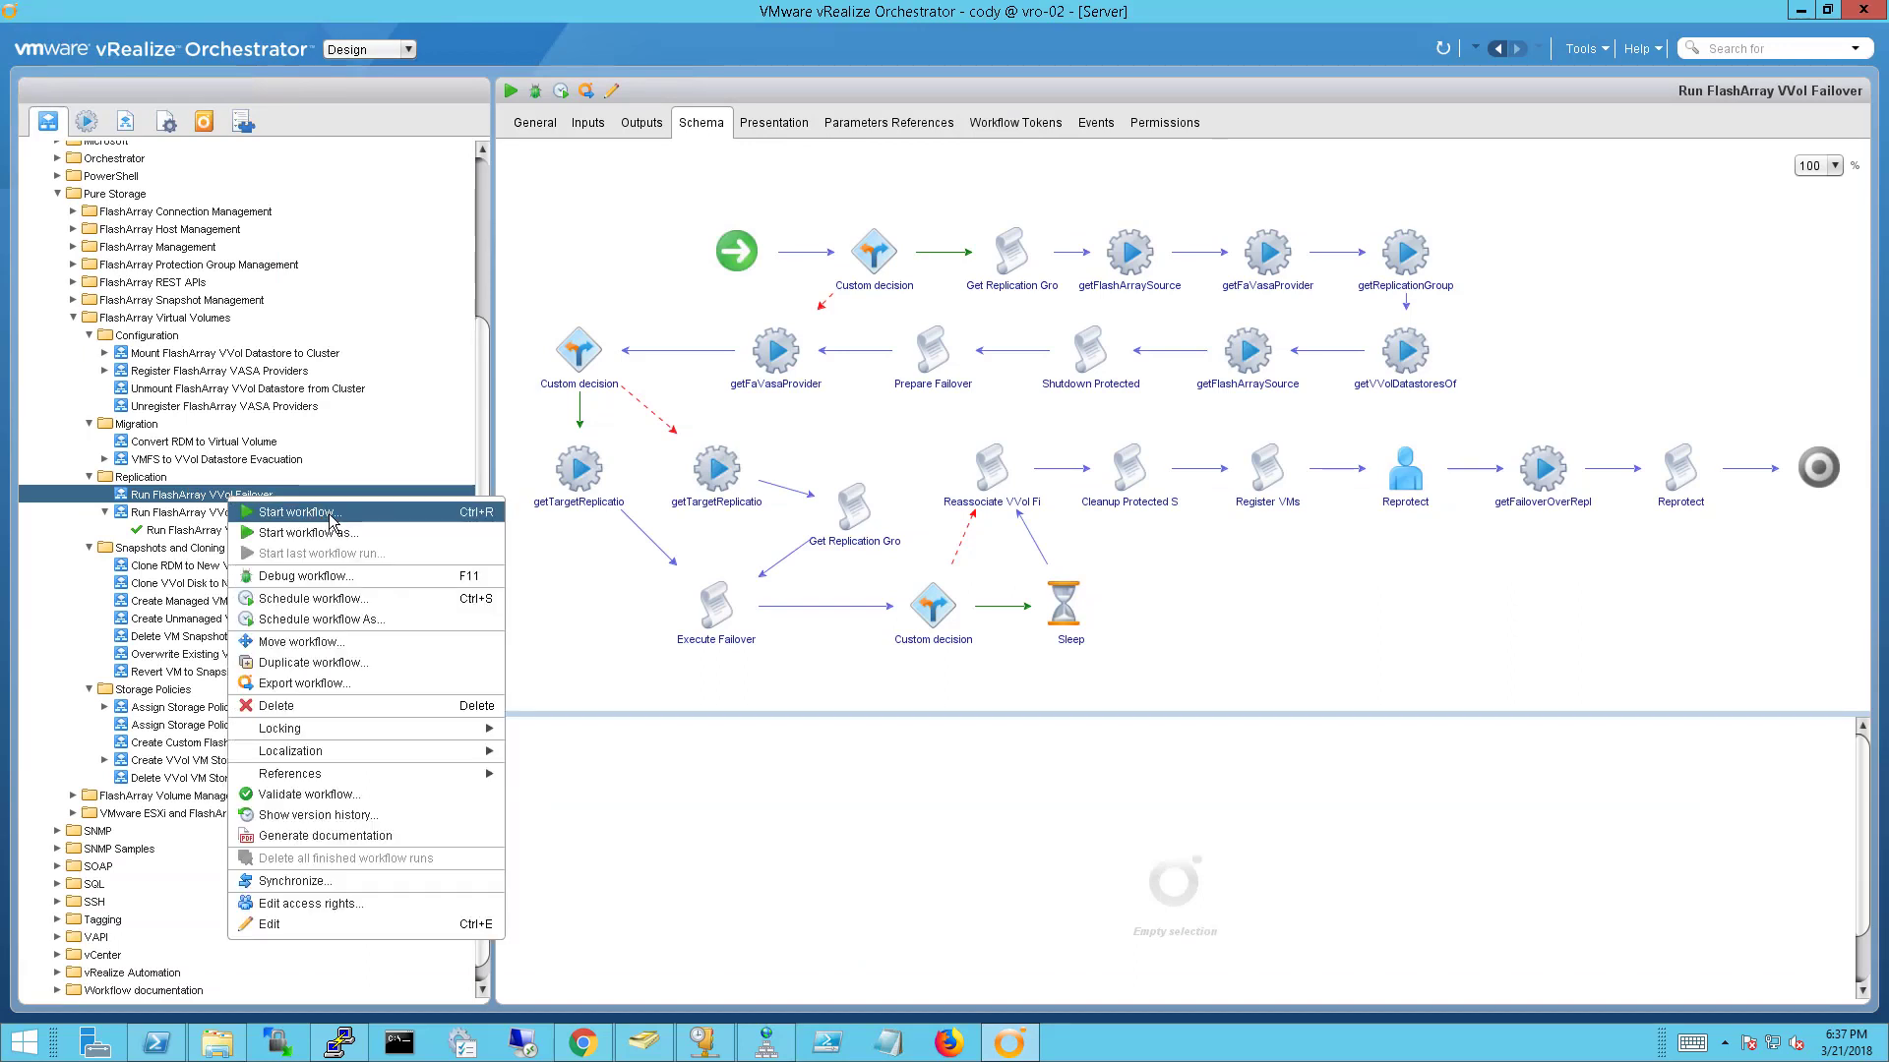
left_click(290, 506)
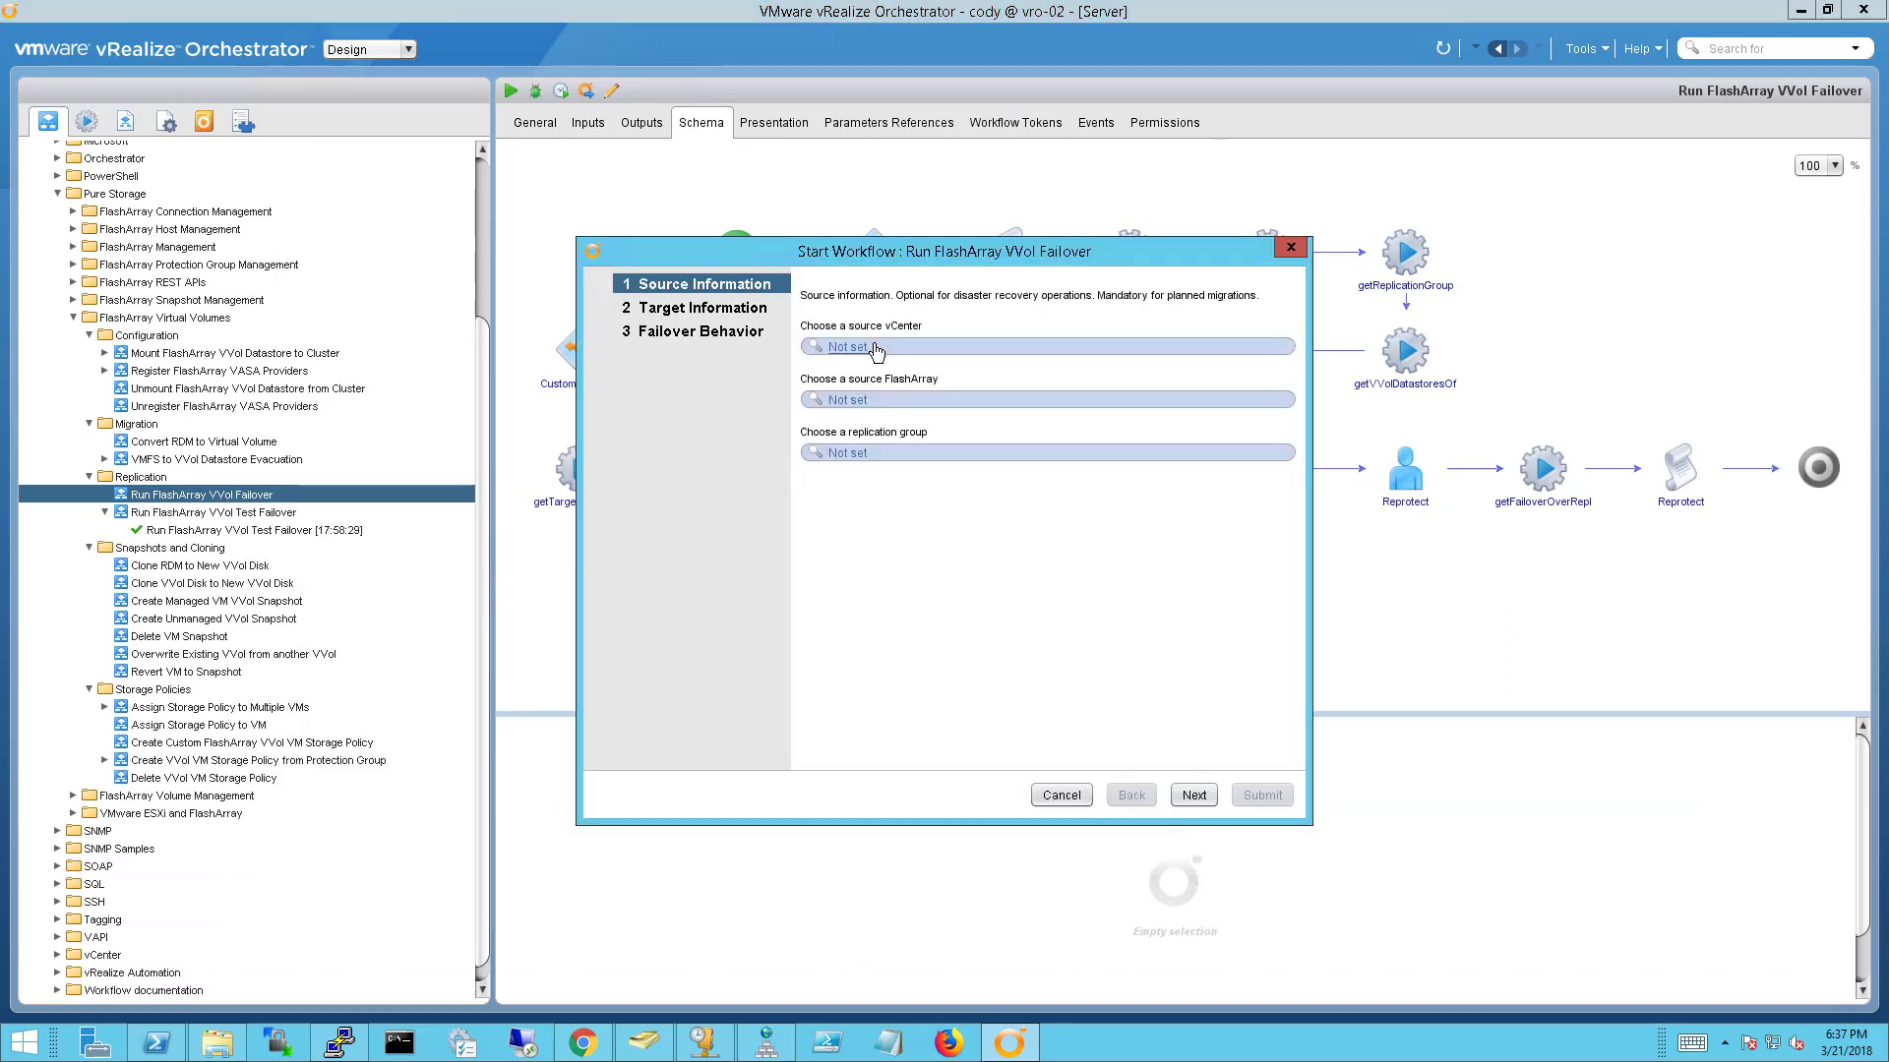
left_click(881, 350)
left_click(251, 109)
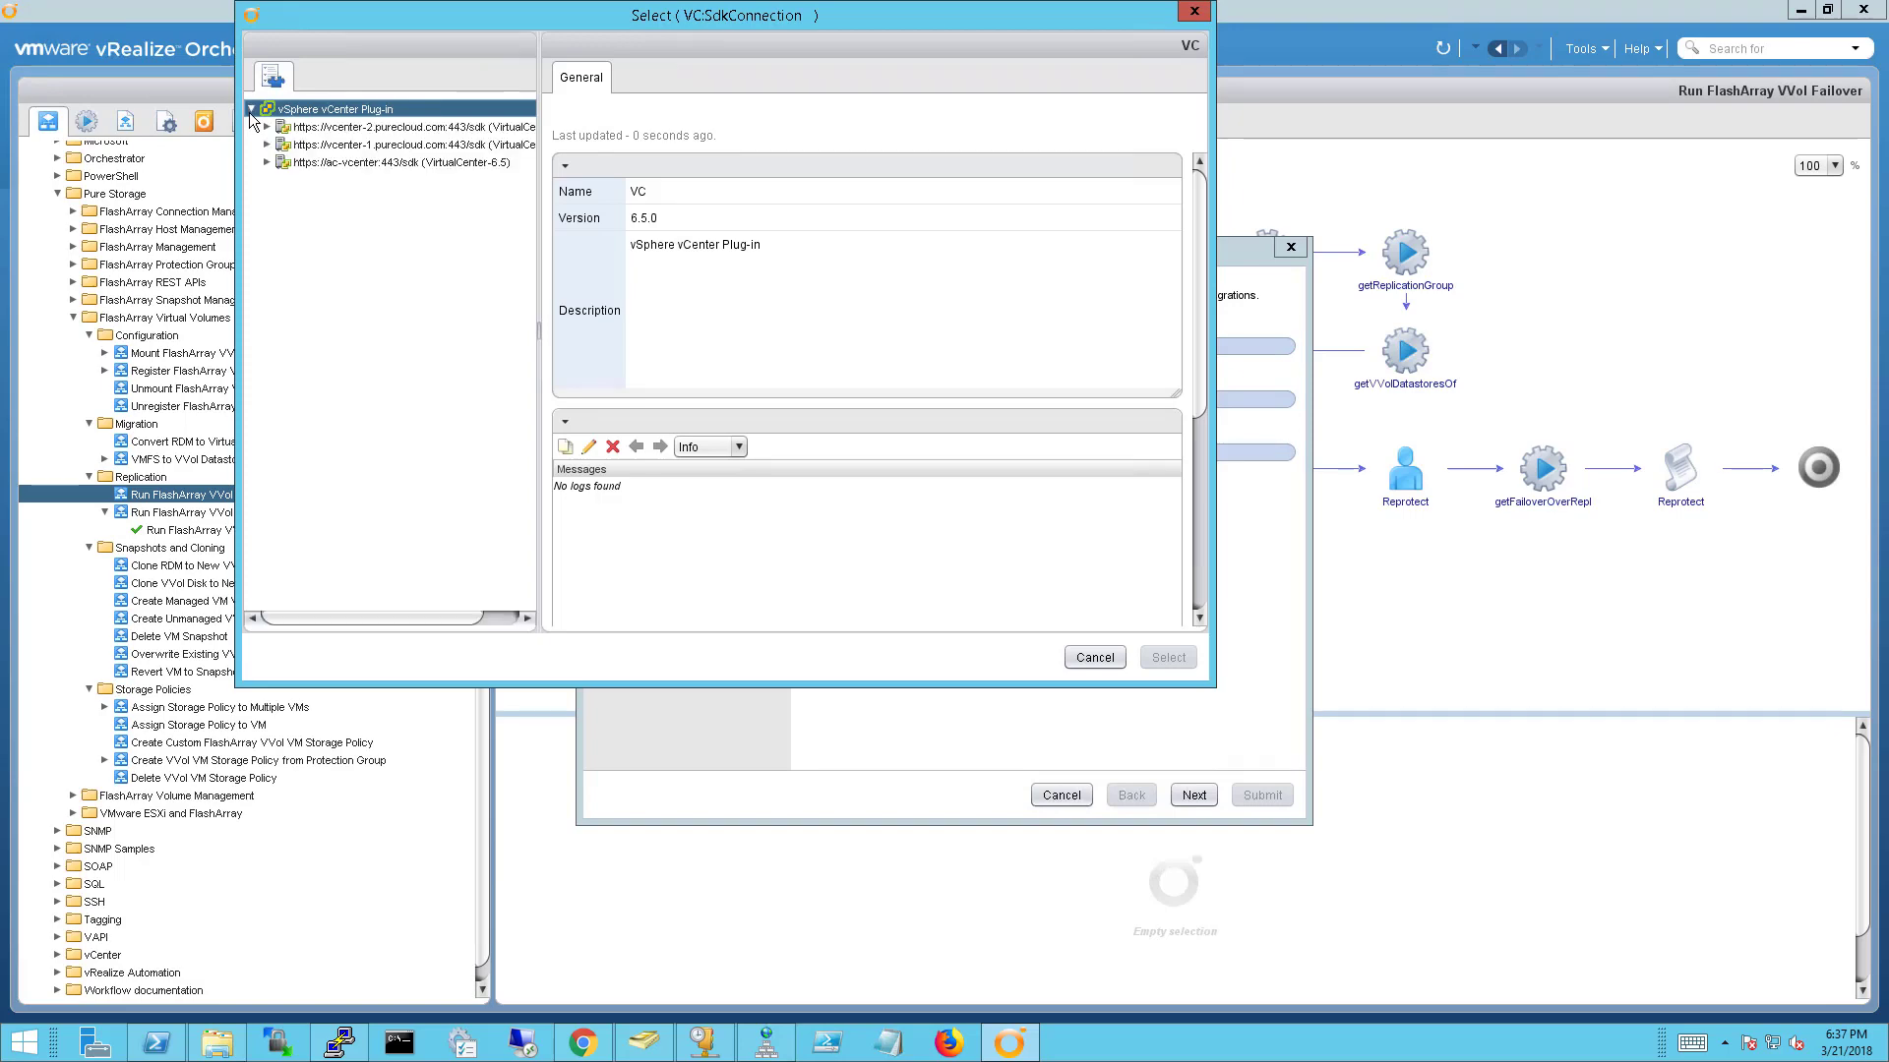
left_click(398, 145)
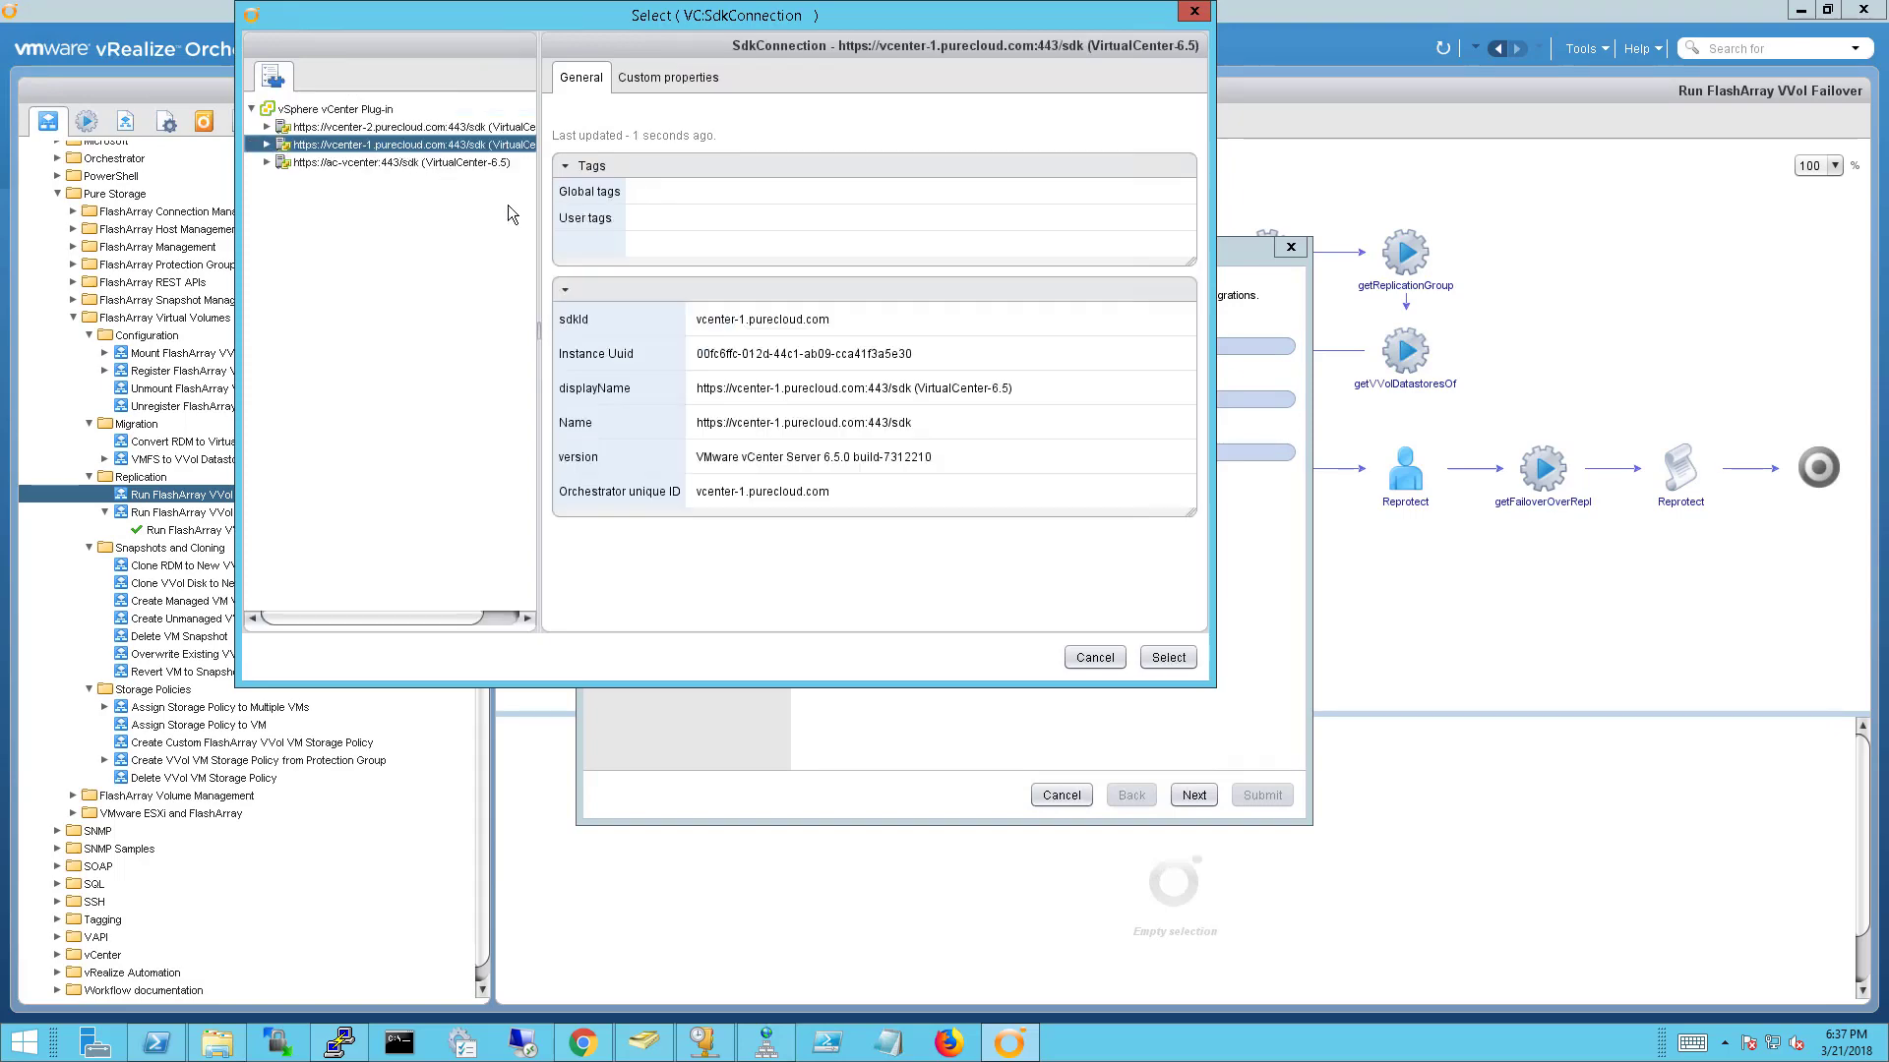
left_click(1168, 658)
Step: Set the source FlashArray to m20-1 and the replication group to gold, completing the source information
left_click(886, 403)
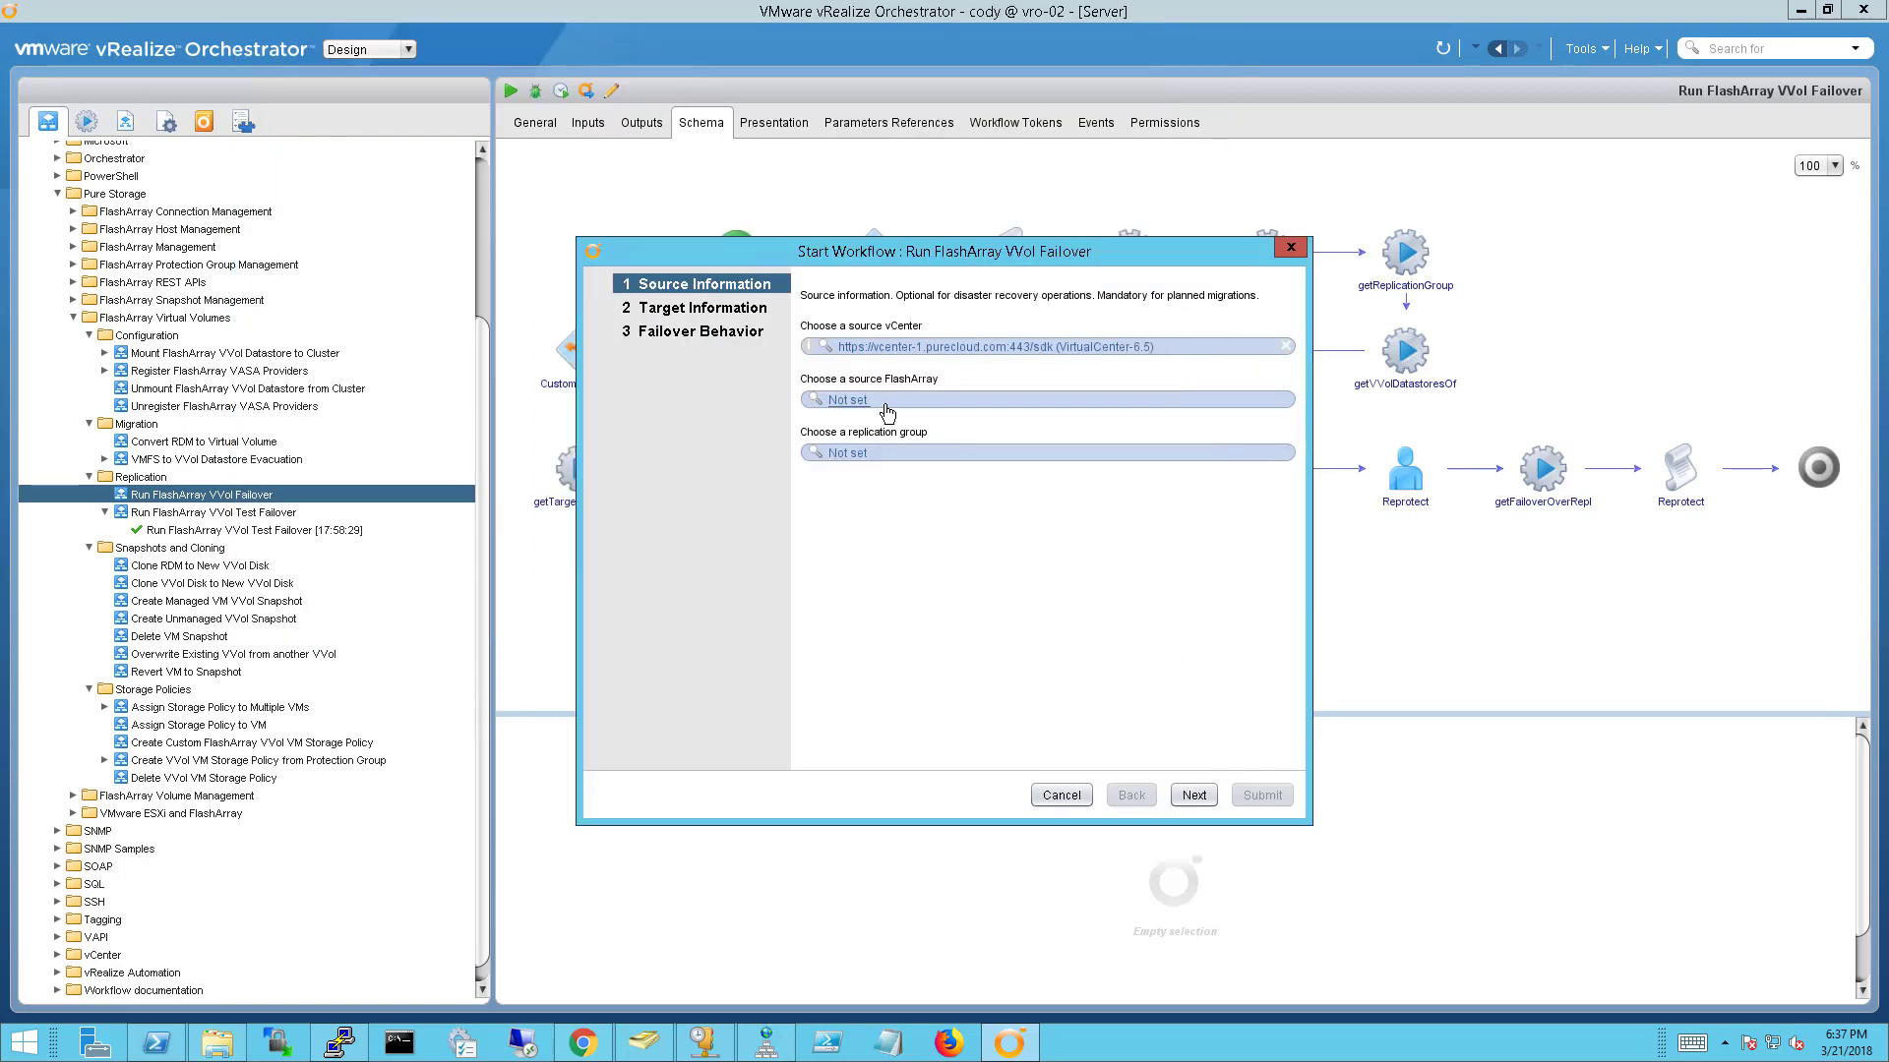
double_click(270, 112)
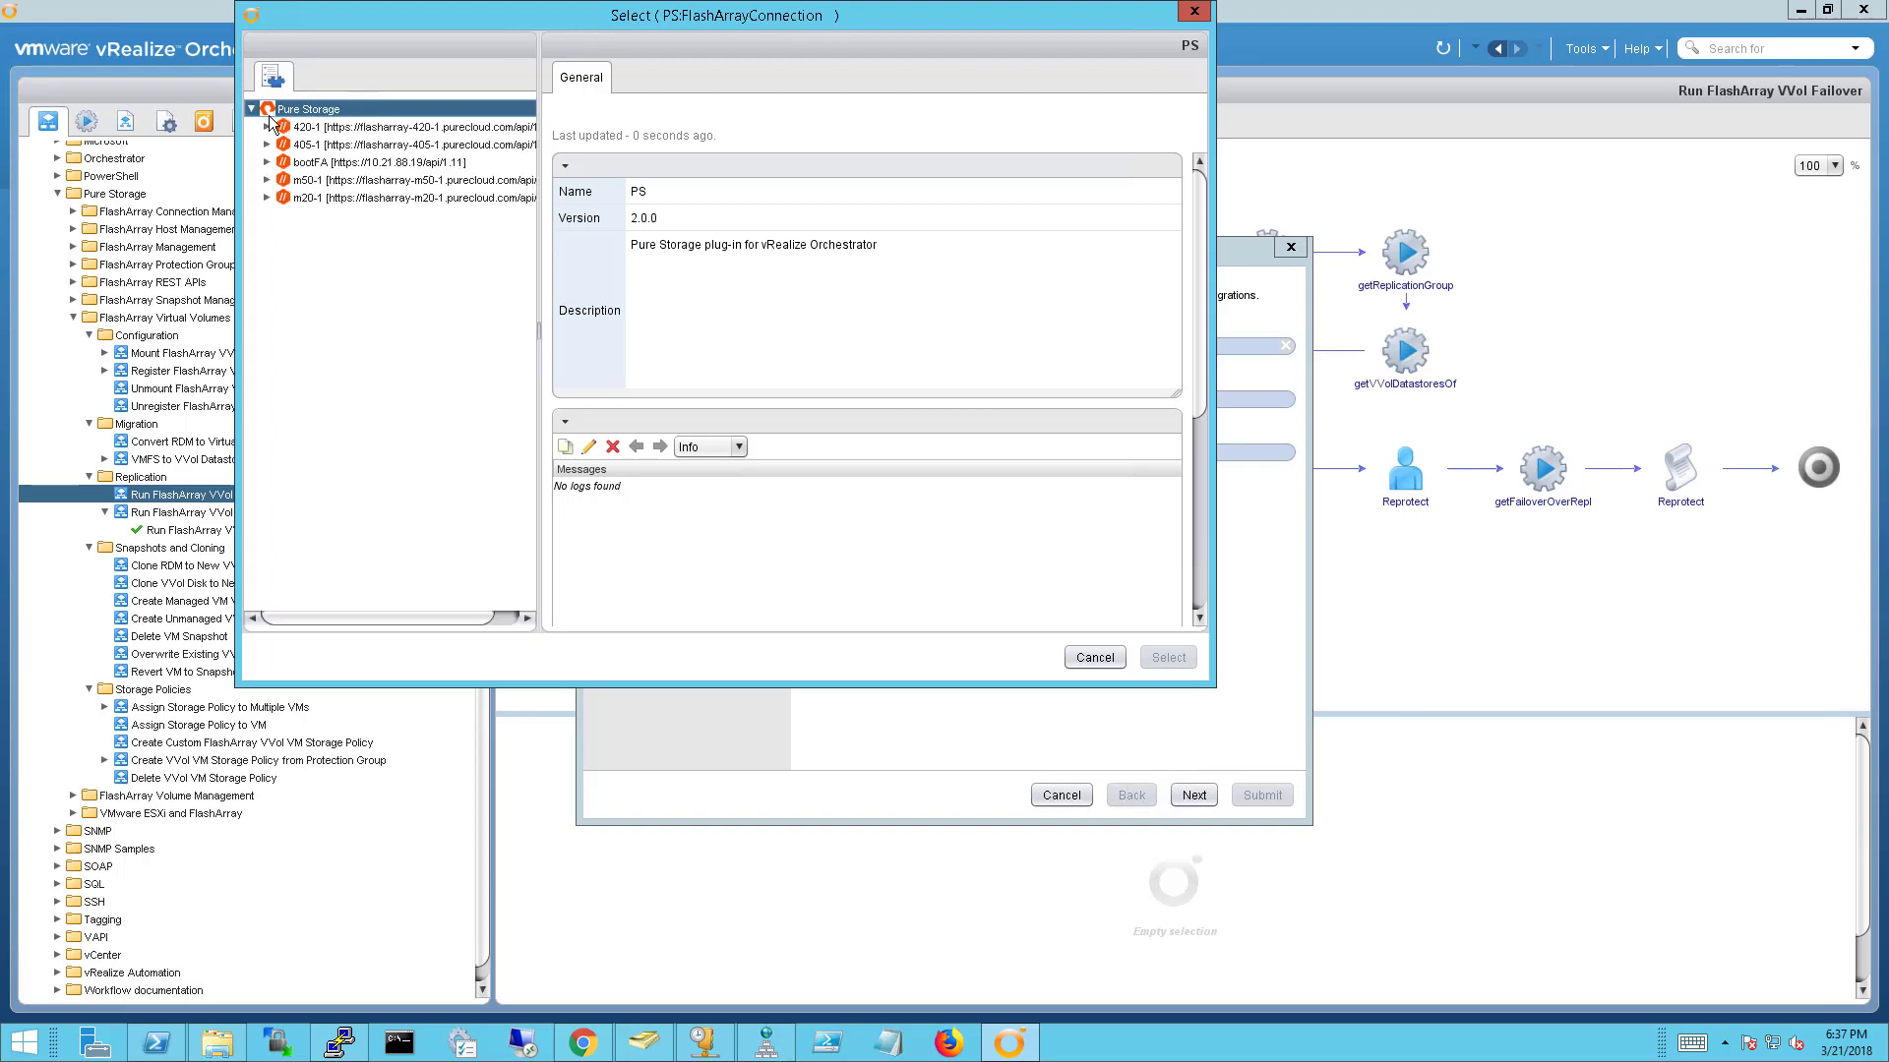
left_click(370, 200)
left_click(1169, 657)
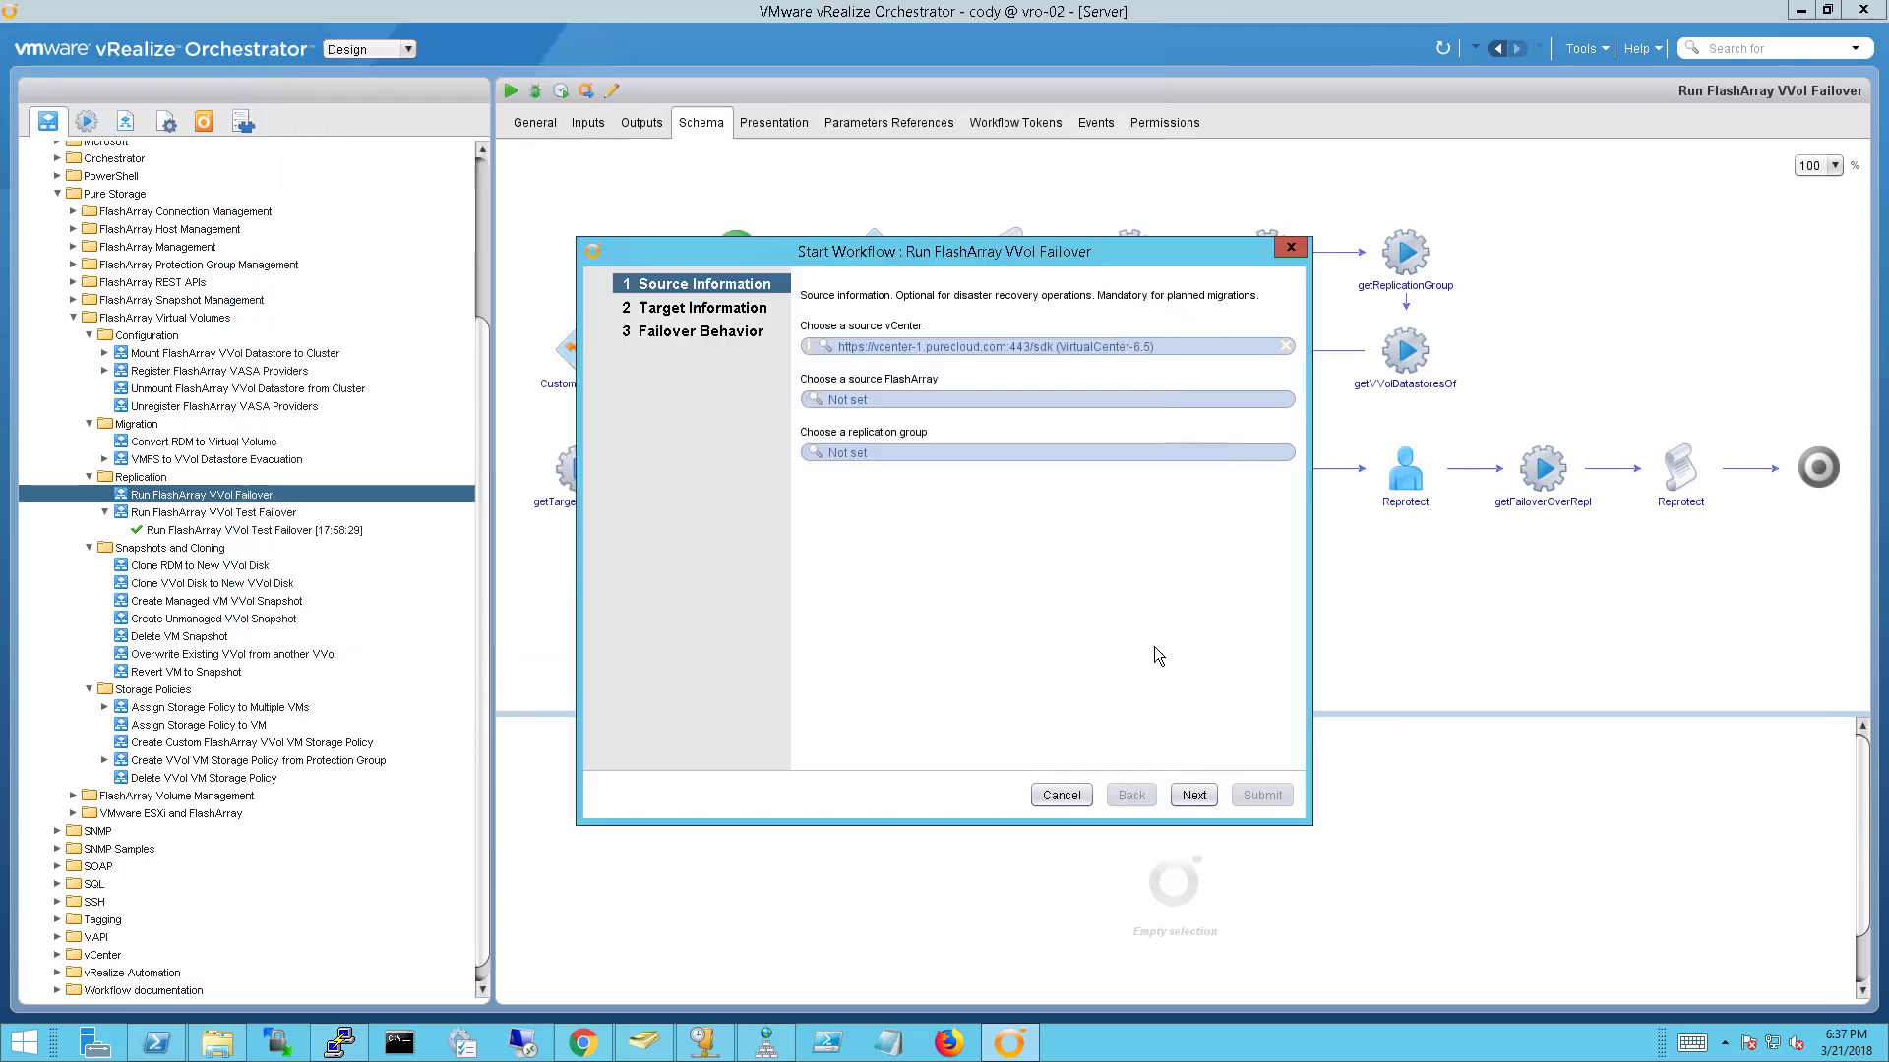
left_click(944, 455)
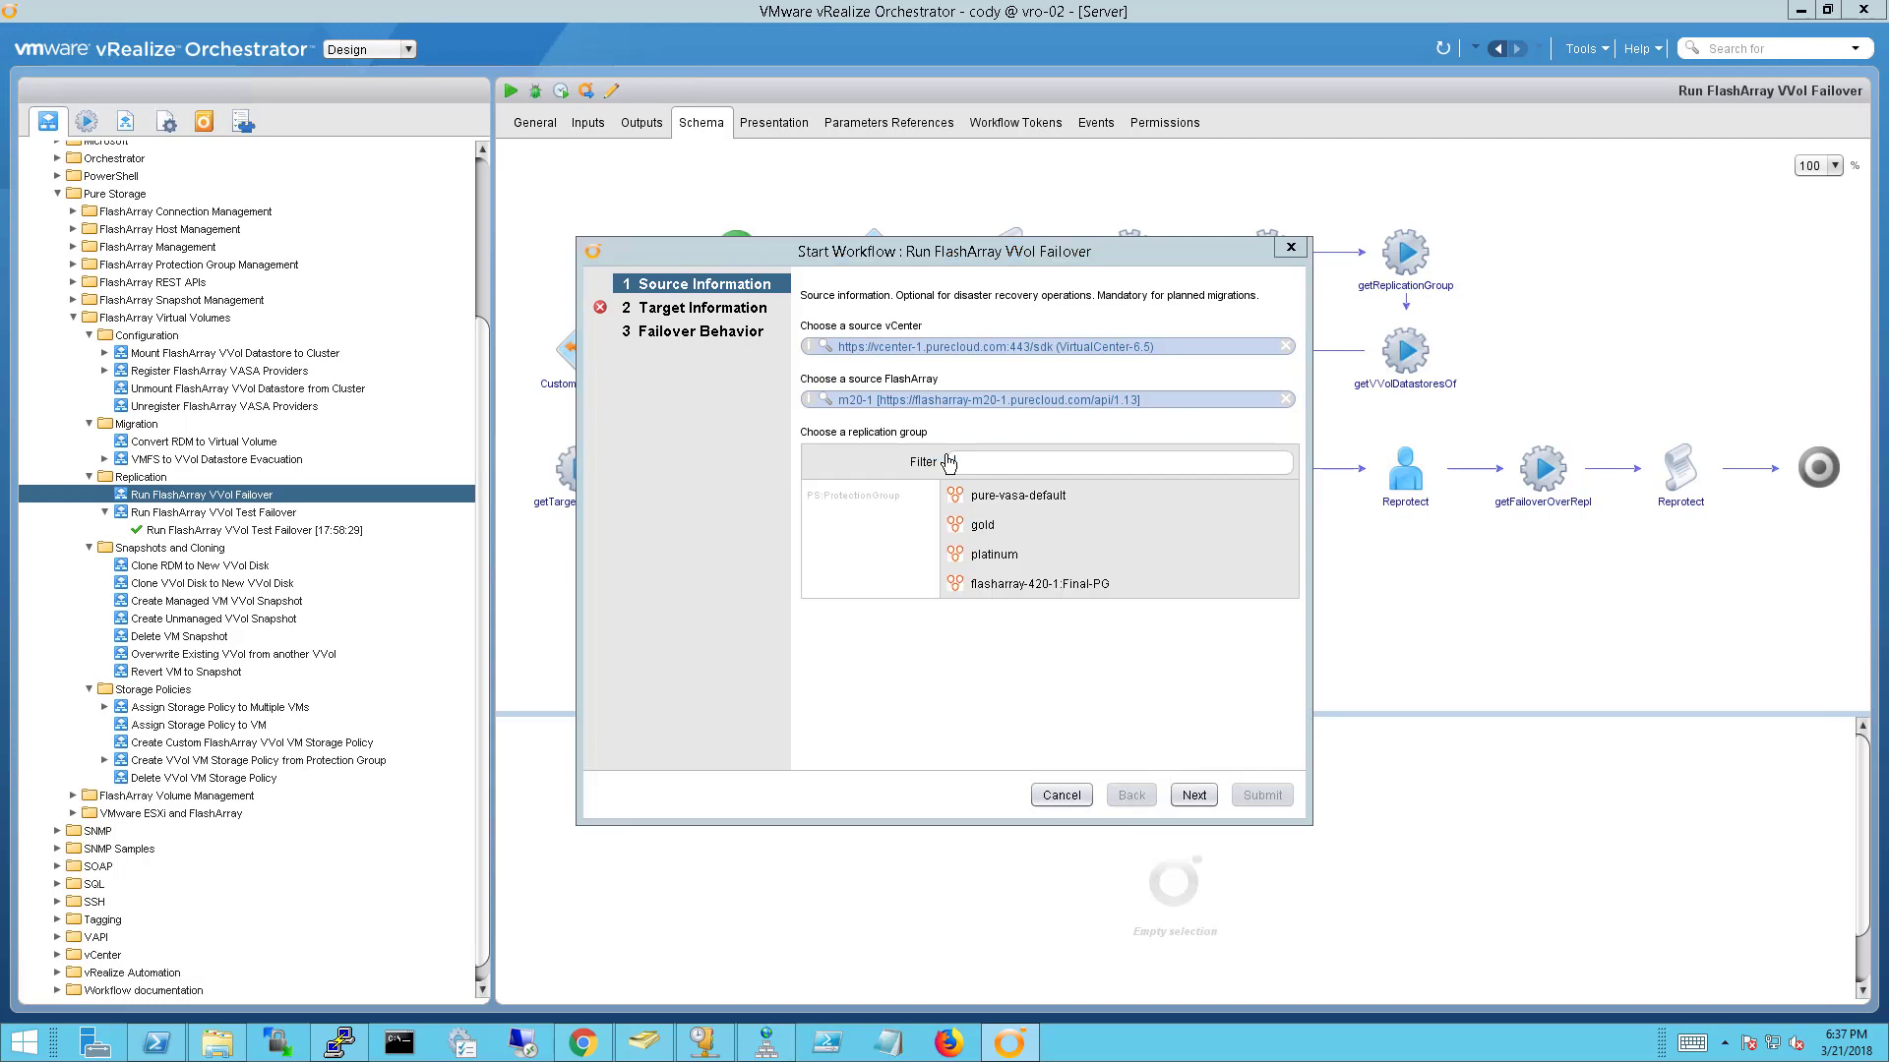
left_click(984, 525)
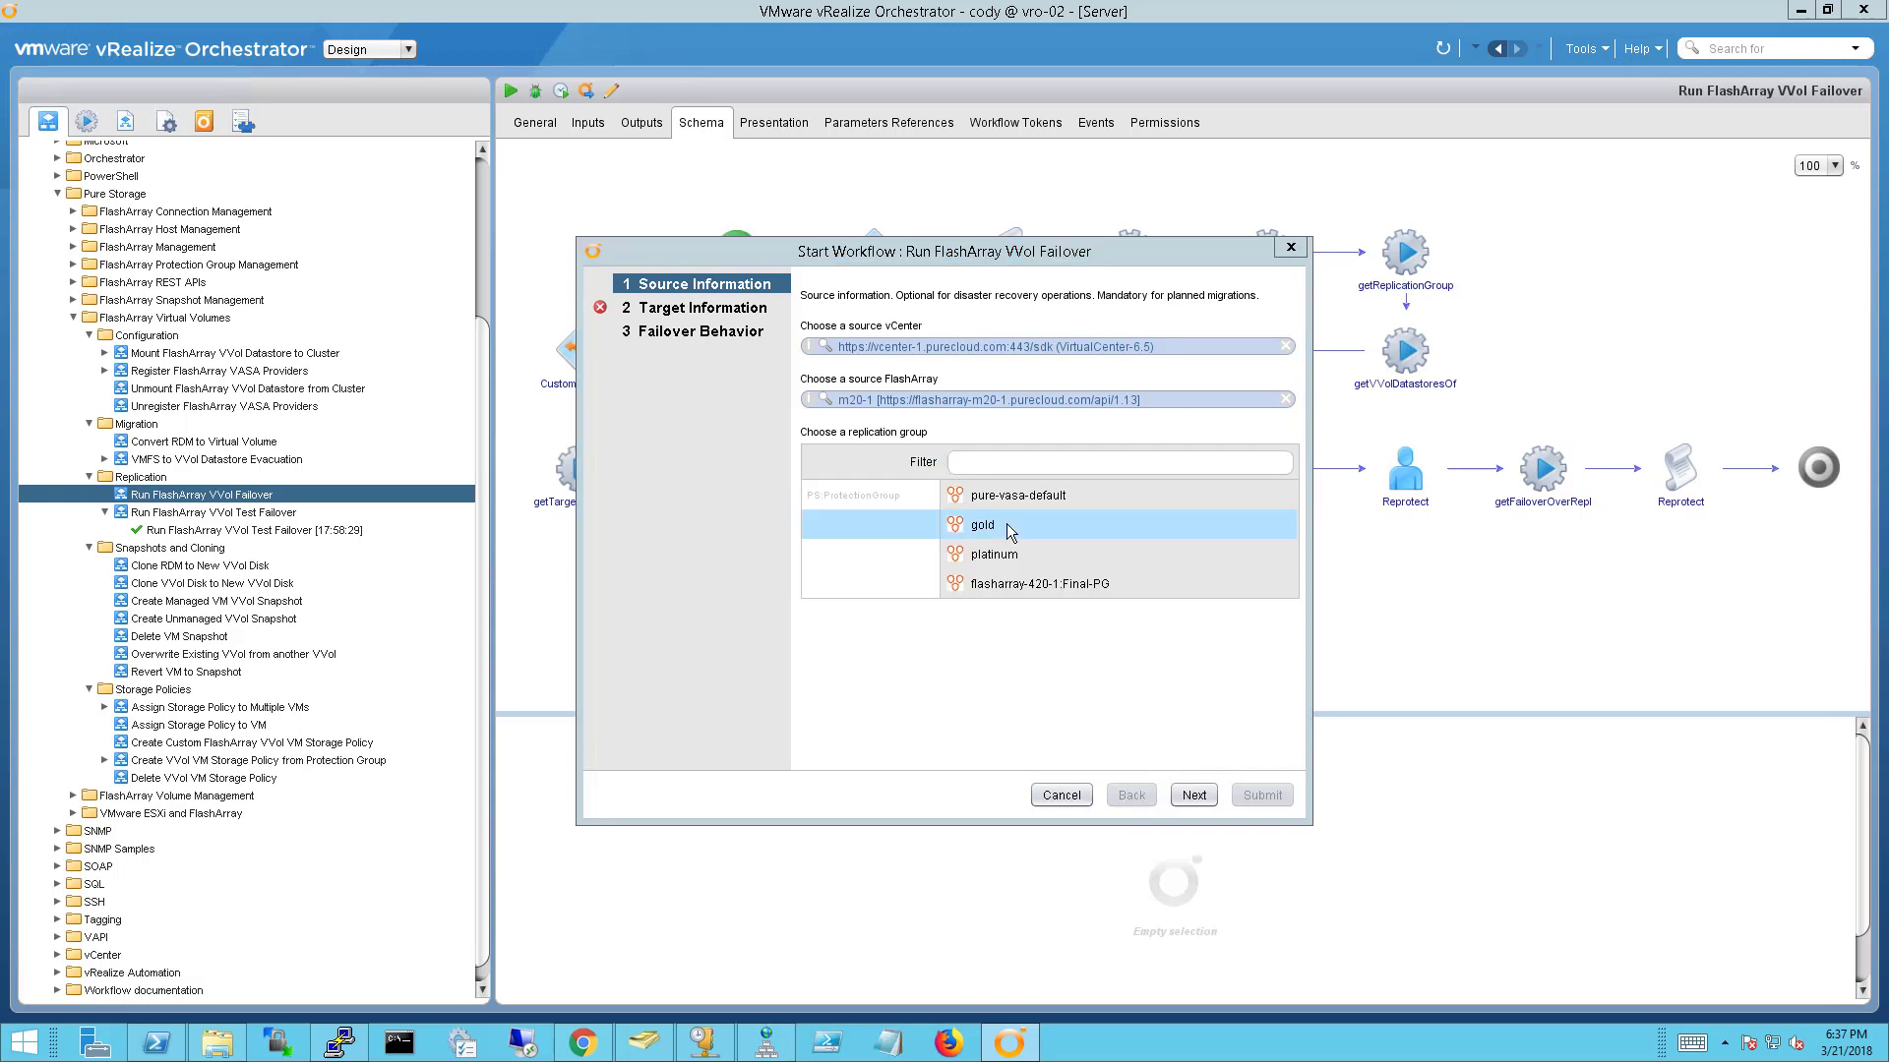
left_click(1194, 796)
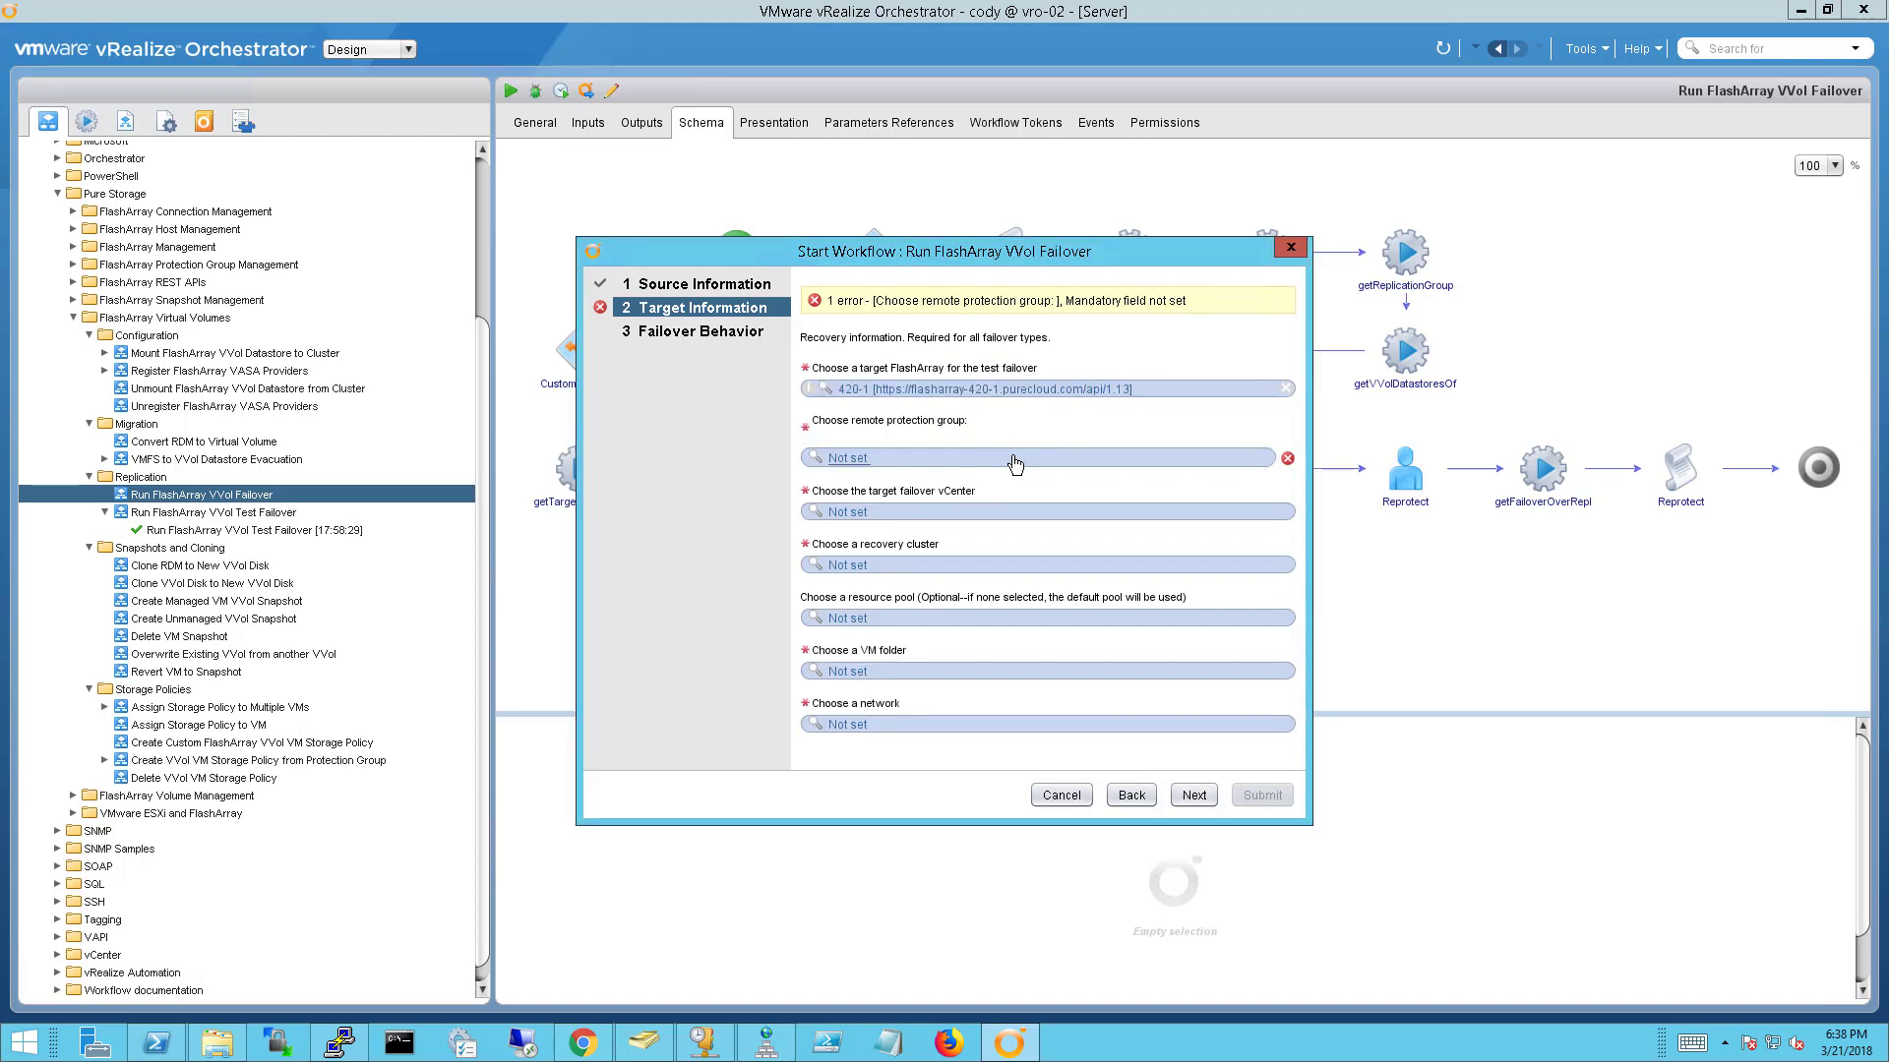
Step: Choose flasharray-m20-1:gold as the remote protection group and vcenter-2.purecloud.com as the target failover vCenter
mouse_move(1016, 464)
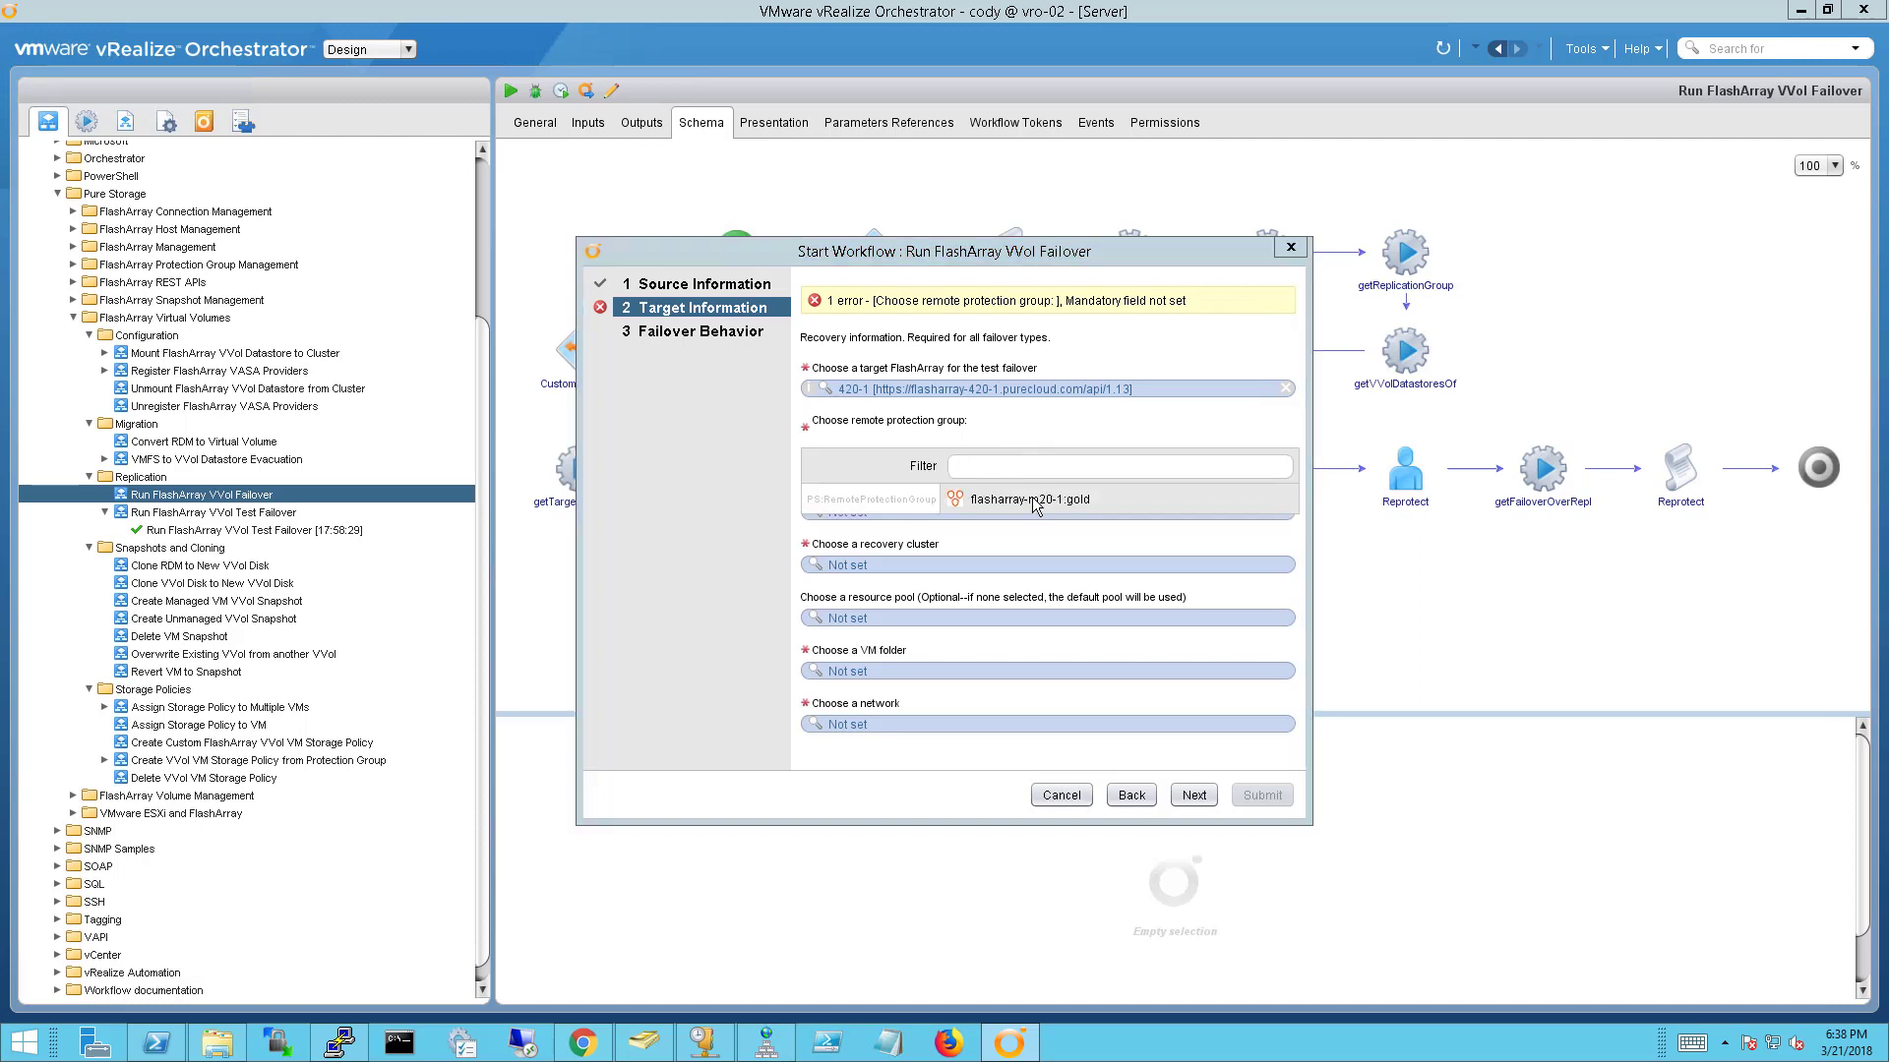
left_click(1021, 505)
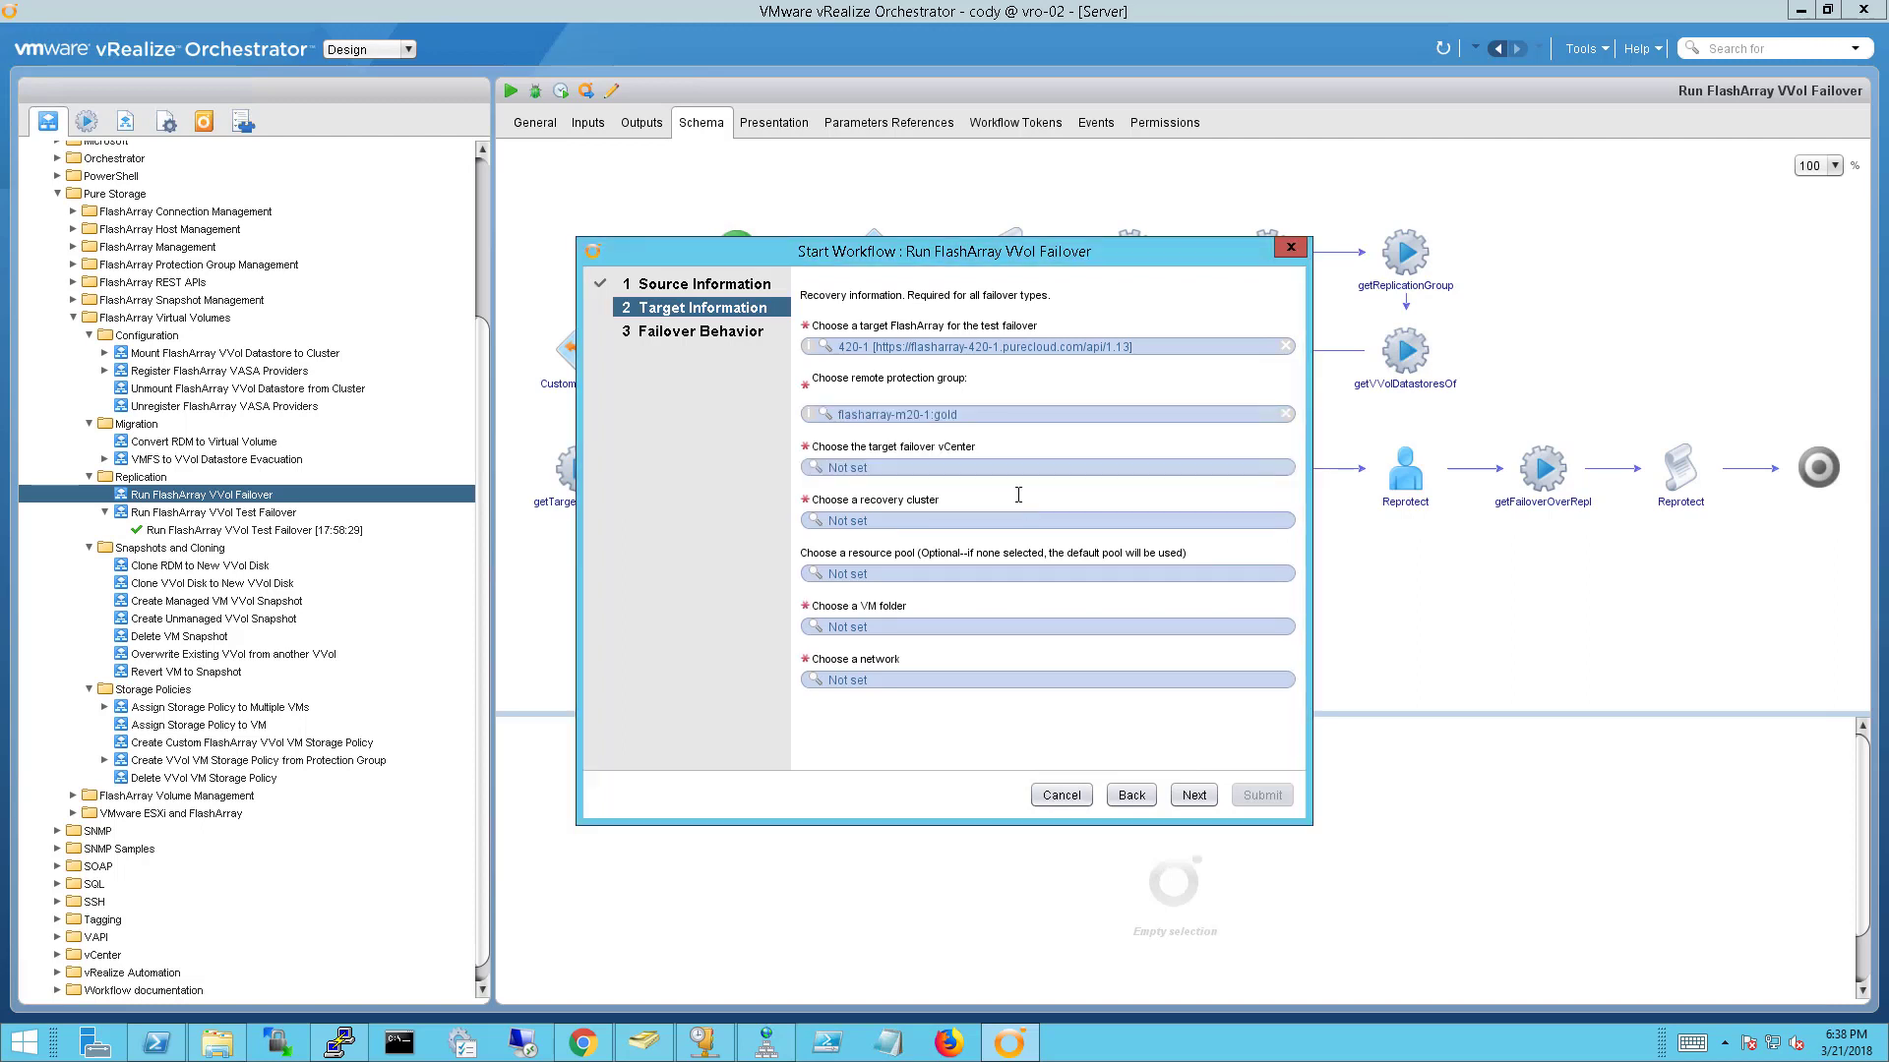
left_click(913, 470)
left_click(252, 110)
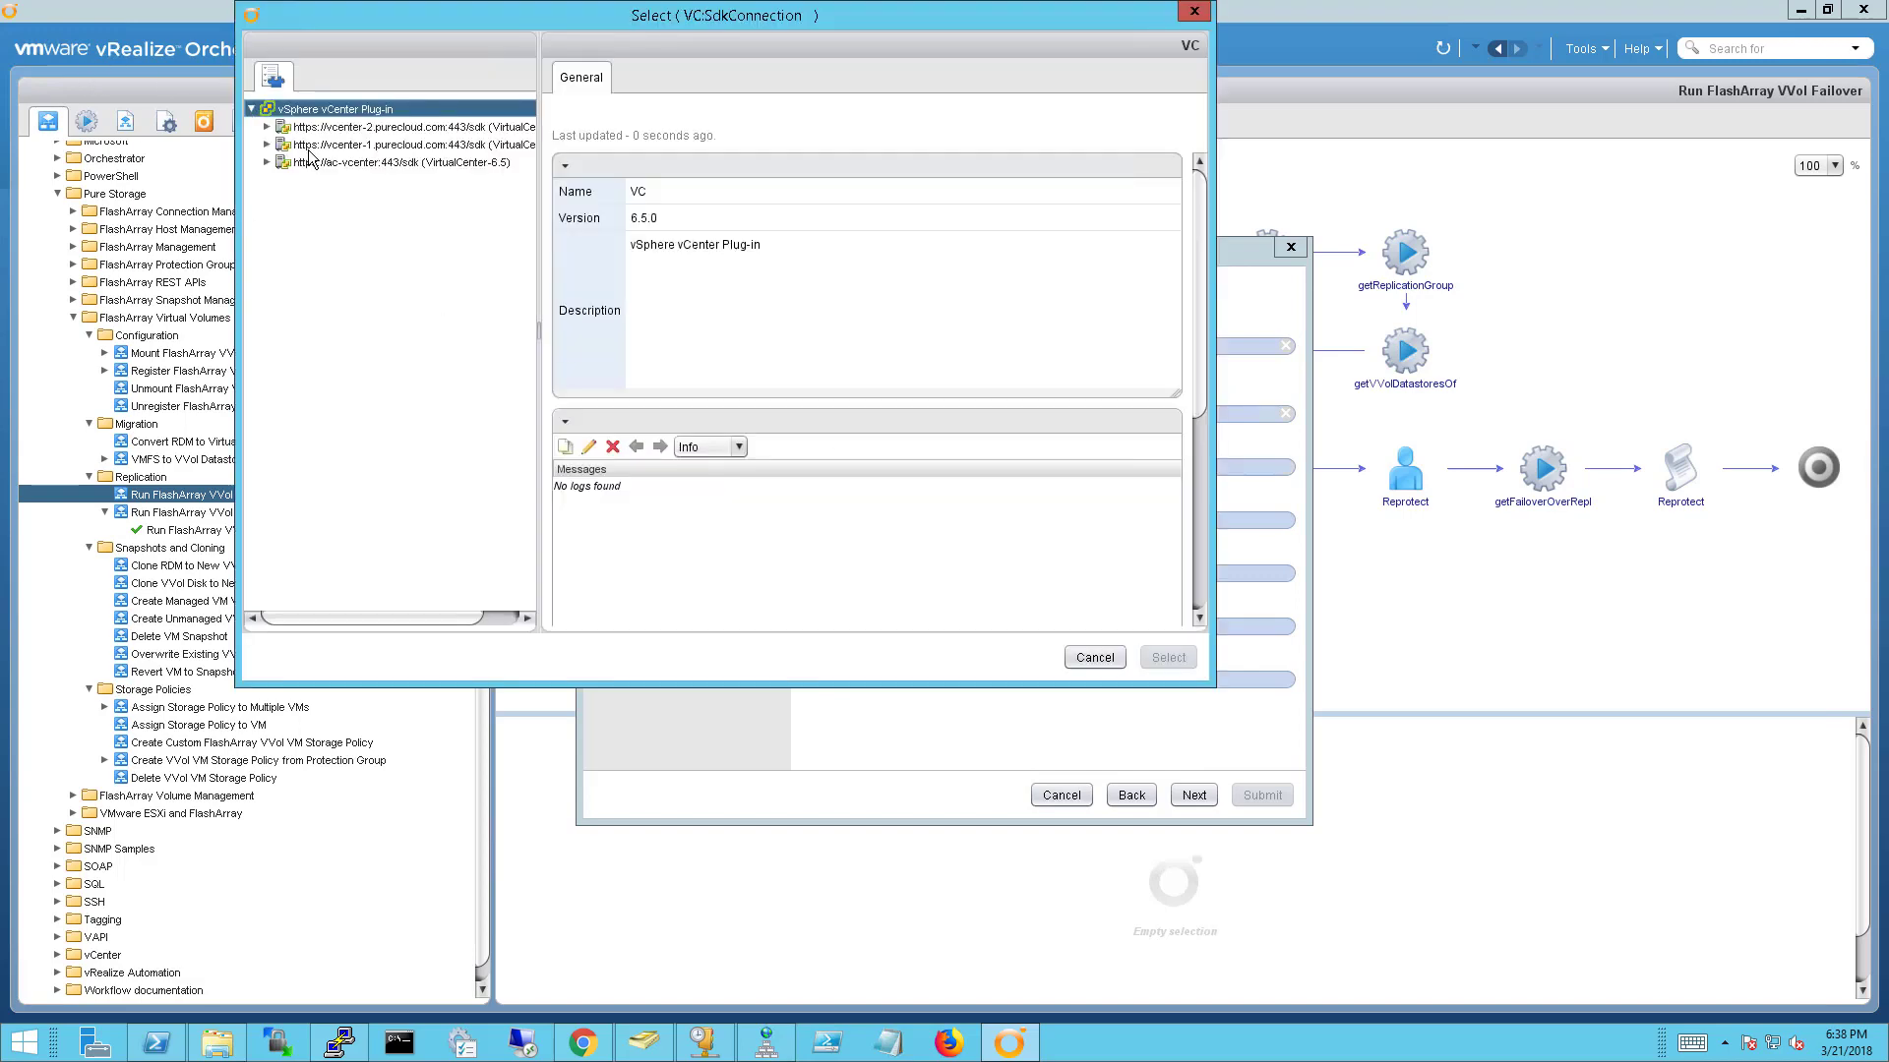
left_click(347, 146)
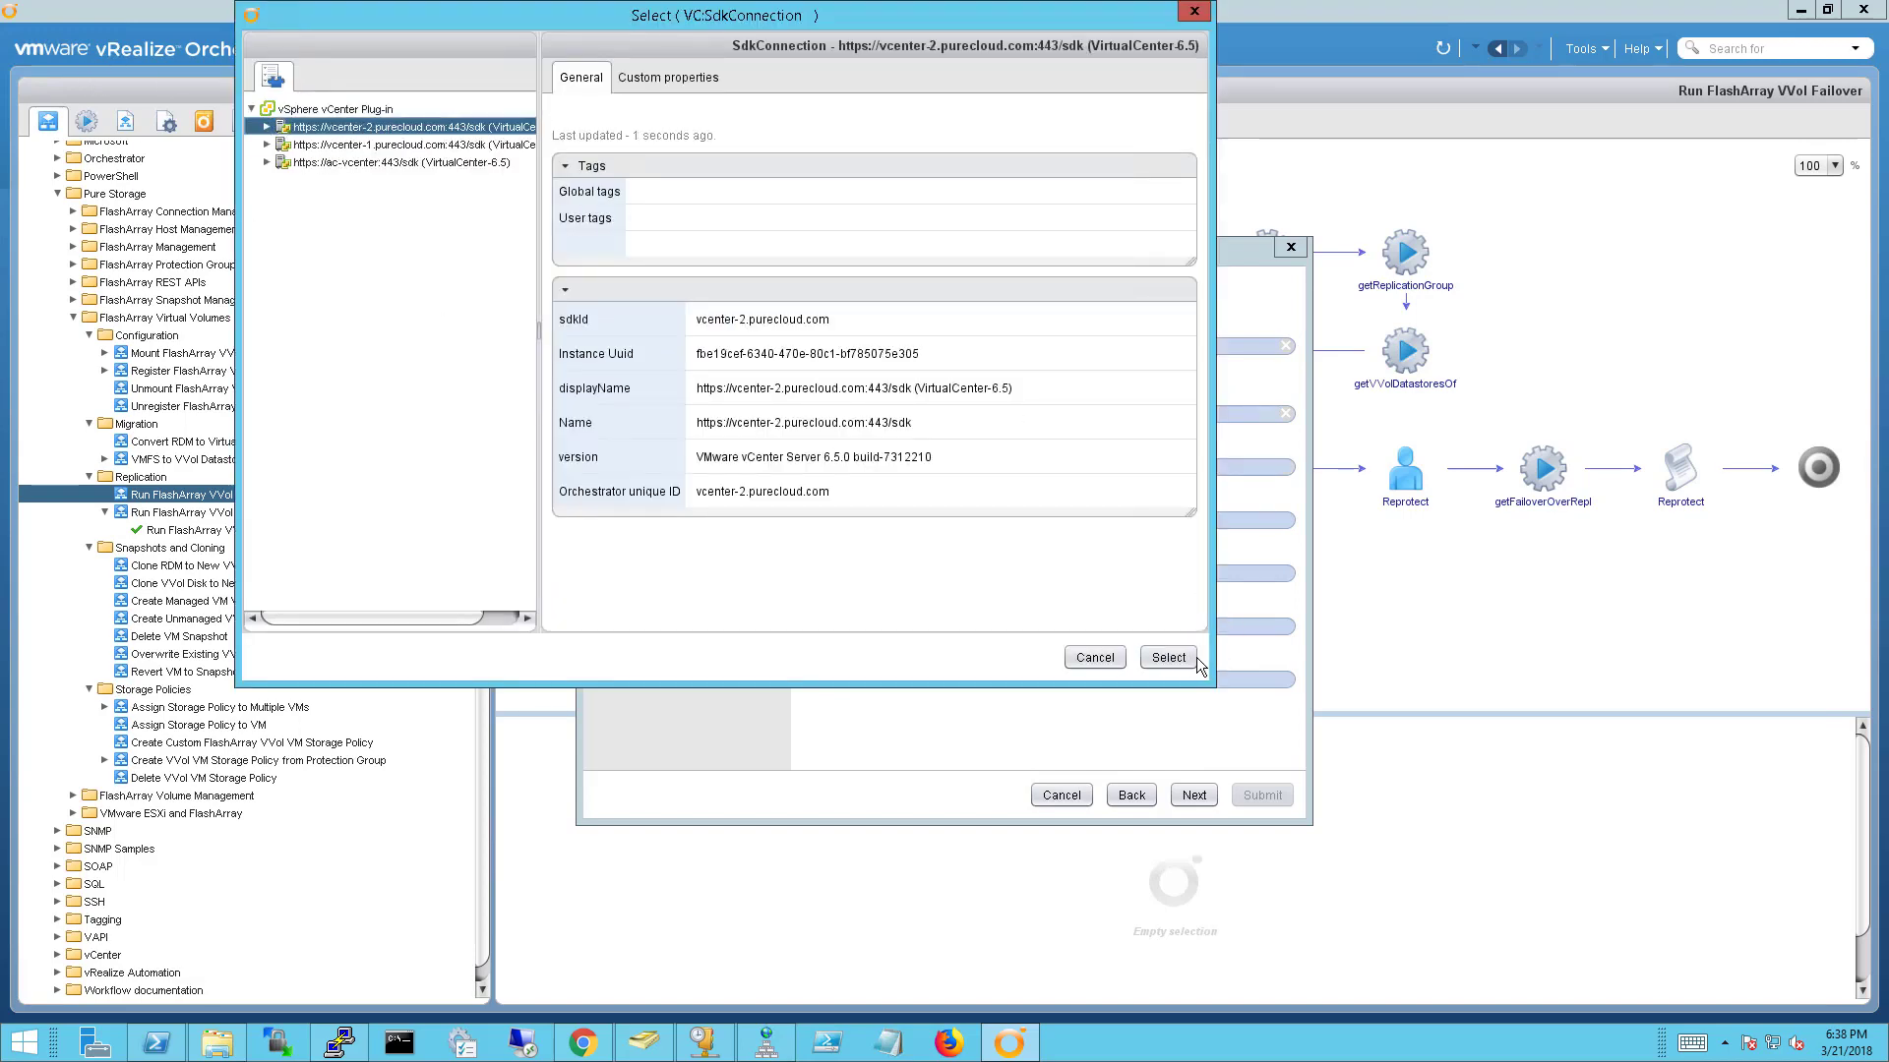
left_click(1192, 659)
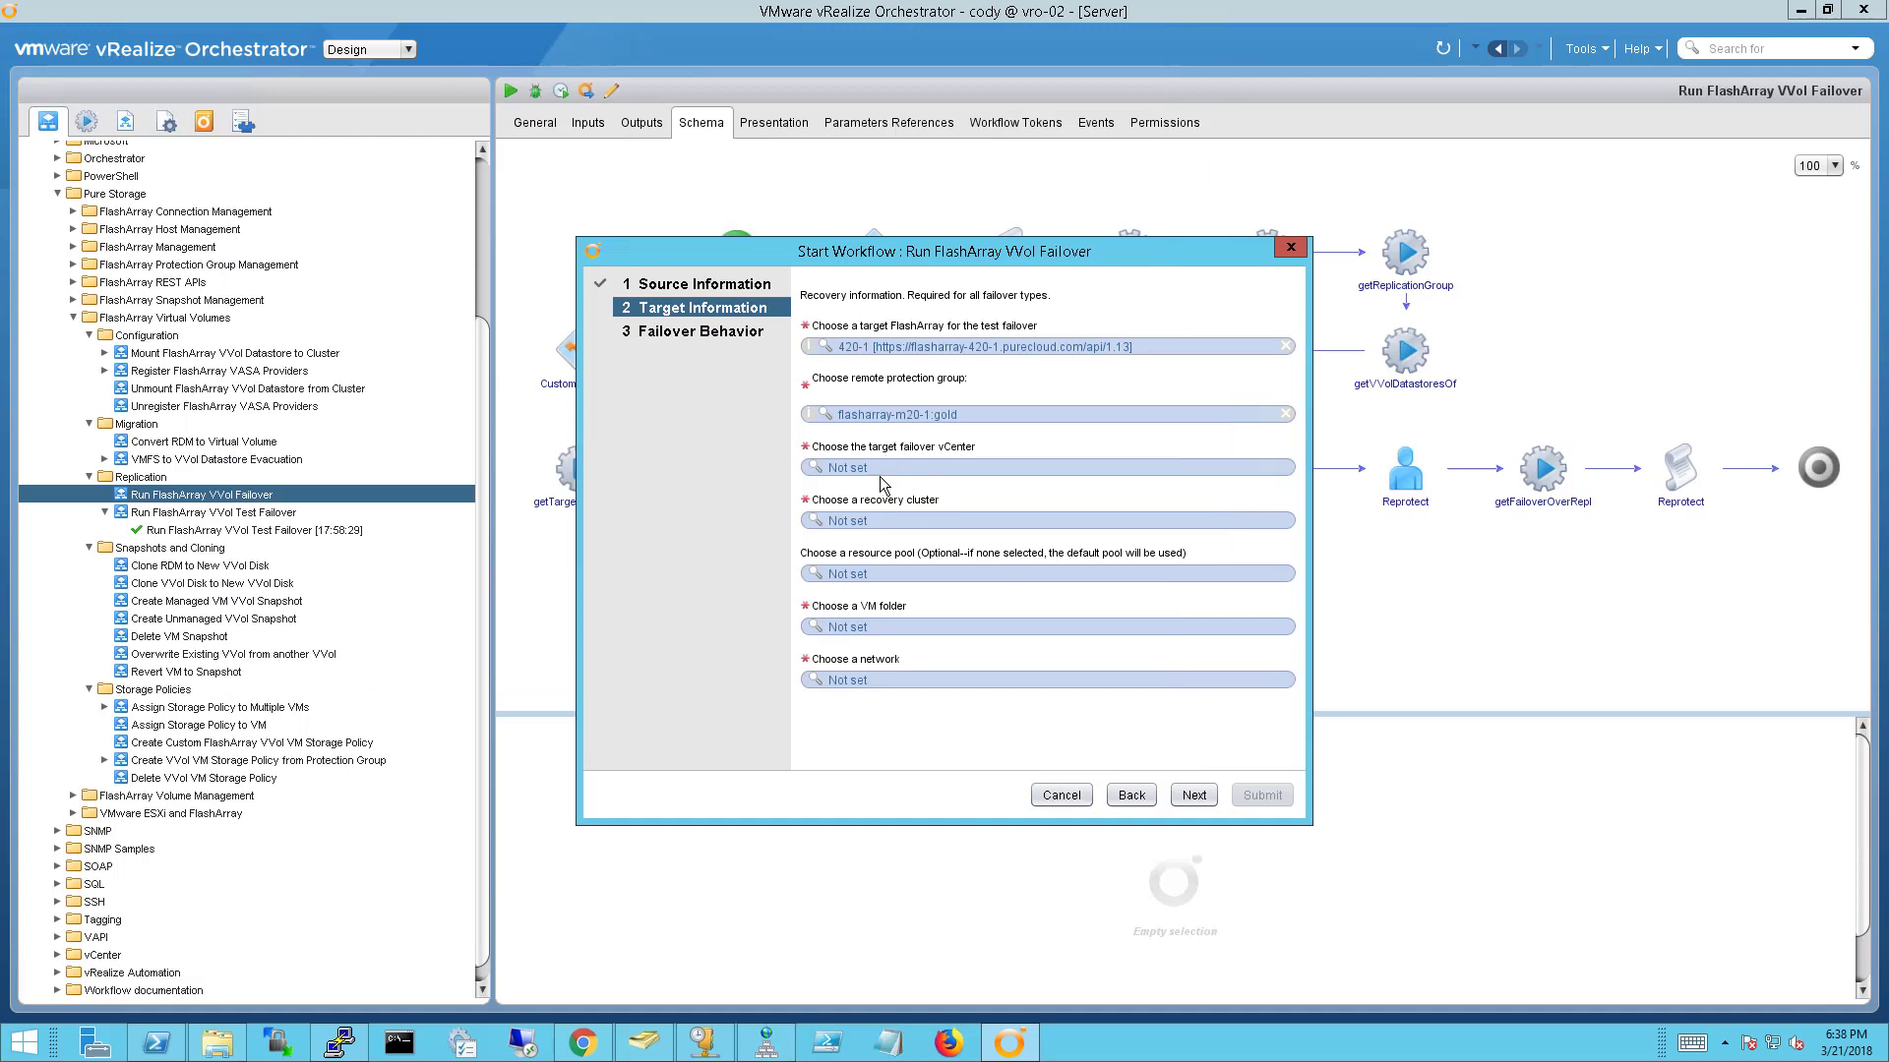
Step: Set the recovery cluster to Mission and the VM folder to ProtectedVMs in the San Francisco datacenter
left_click(885, 576)
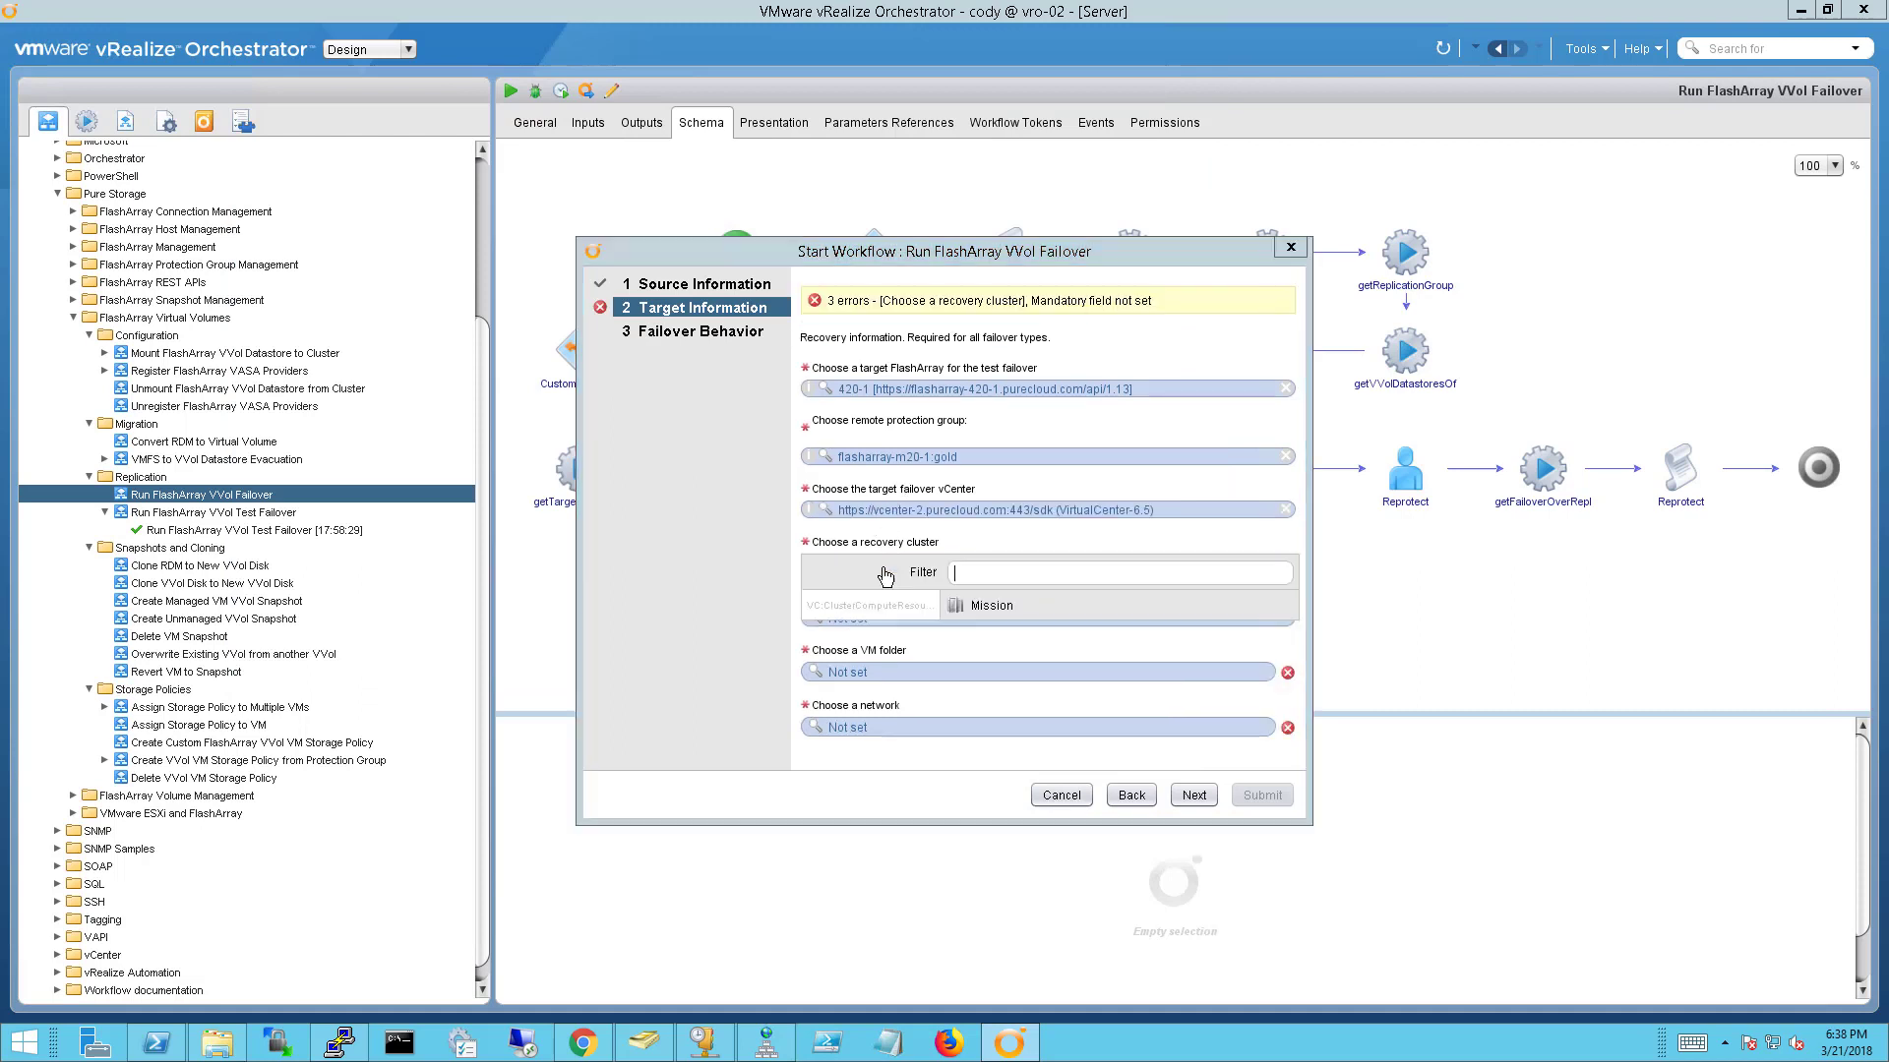
left_click(1048, 608)
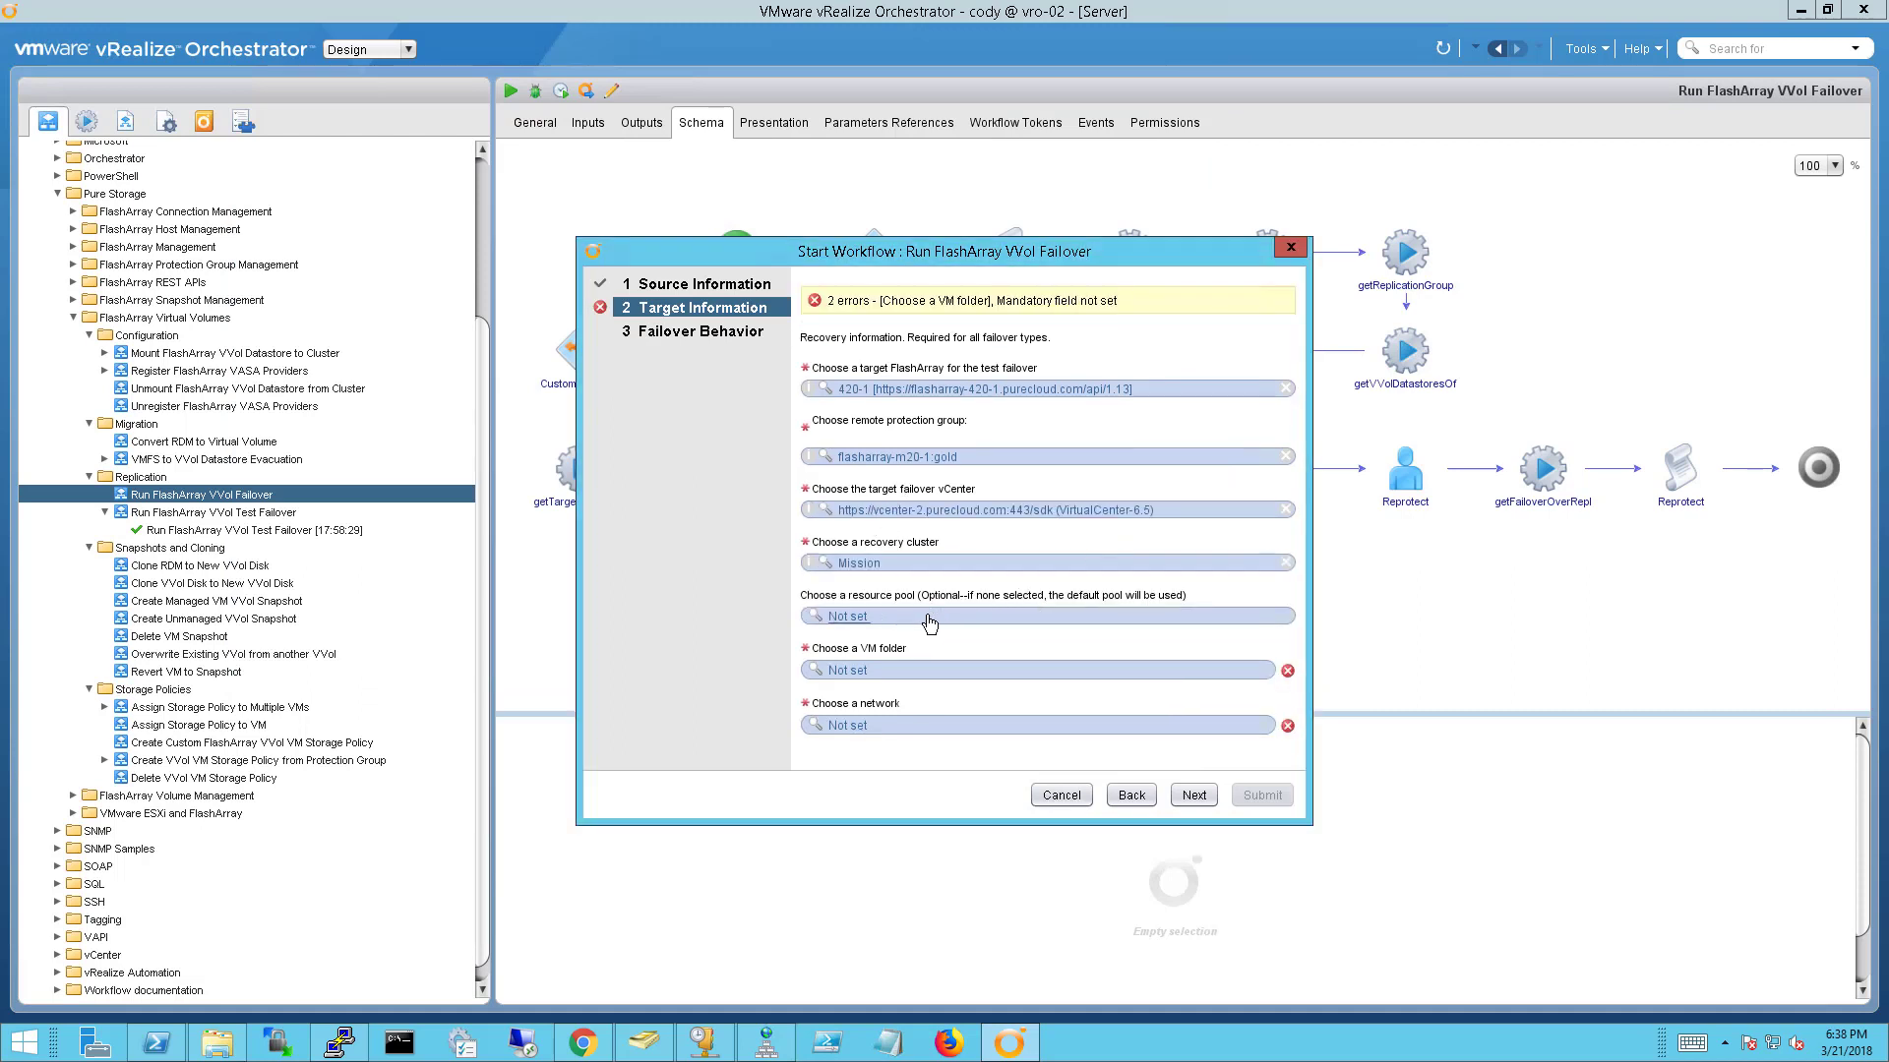
left_click(898, 676)
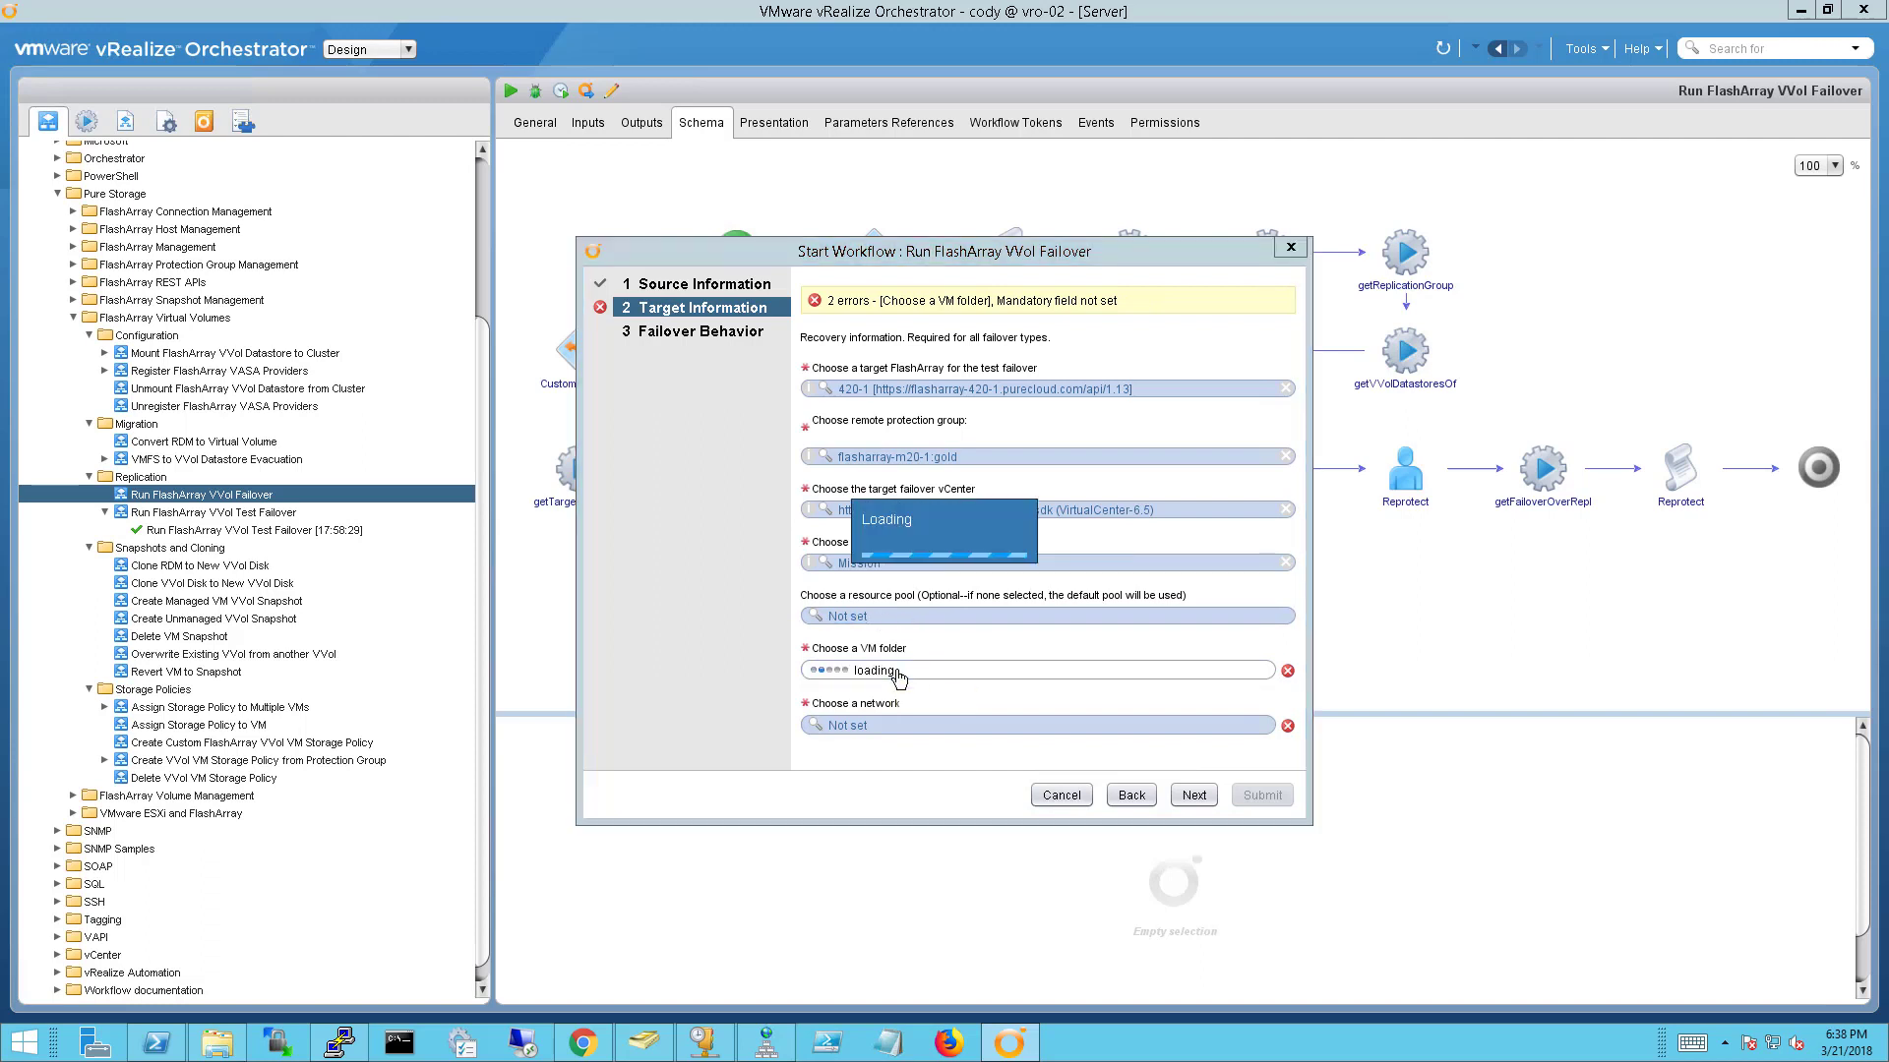
left_click_drag(293, 617, 279, 618)
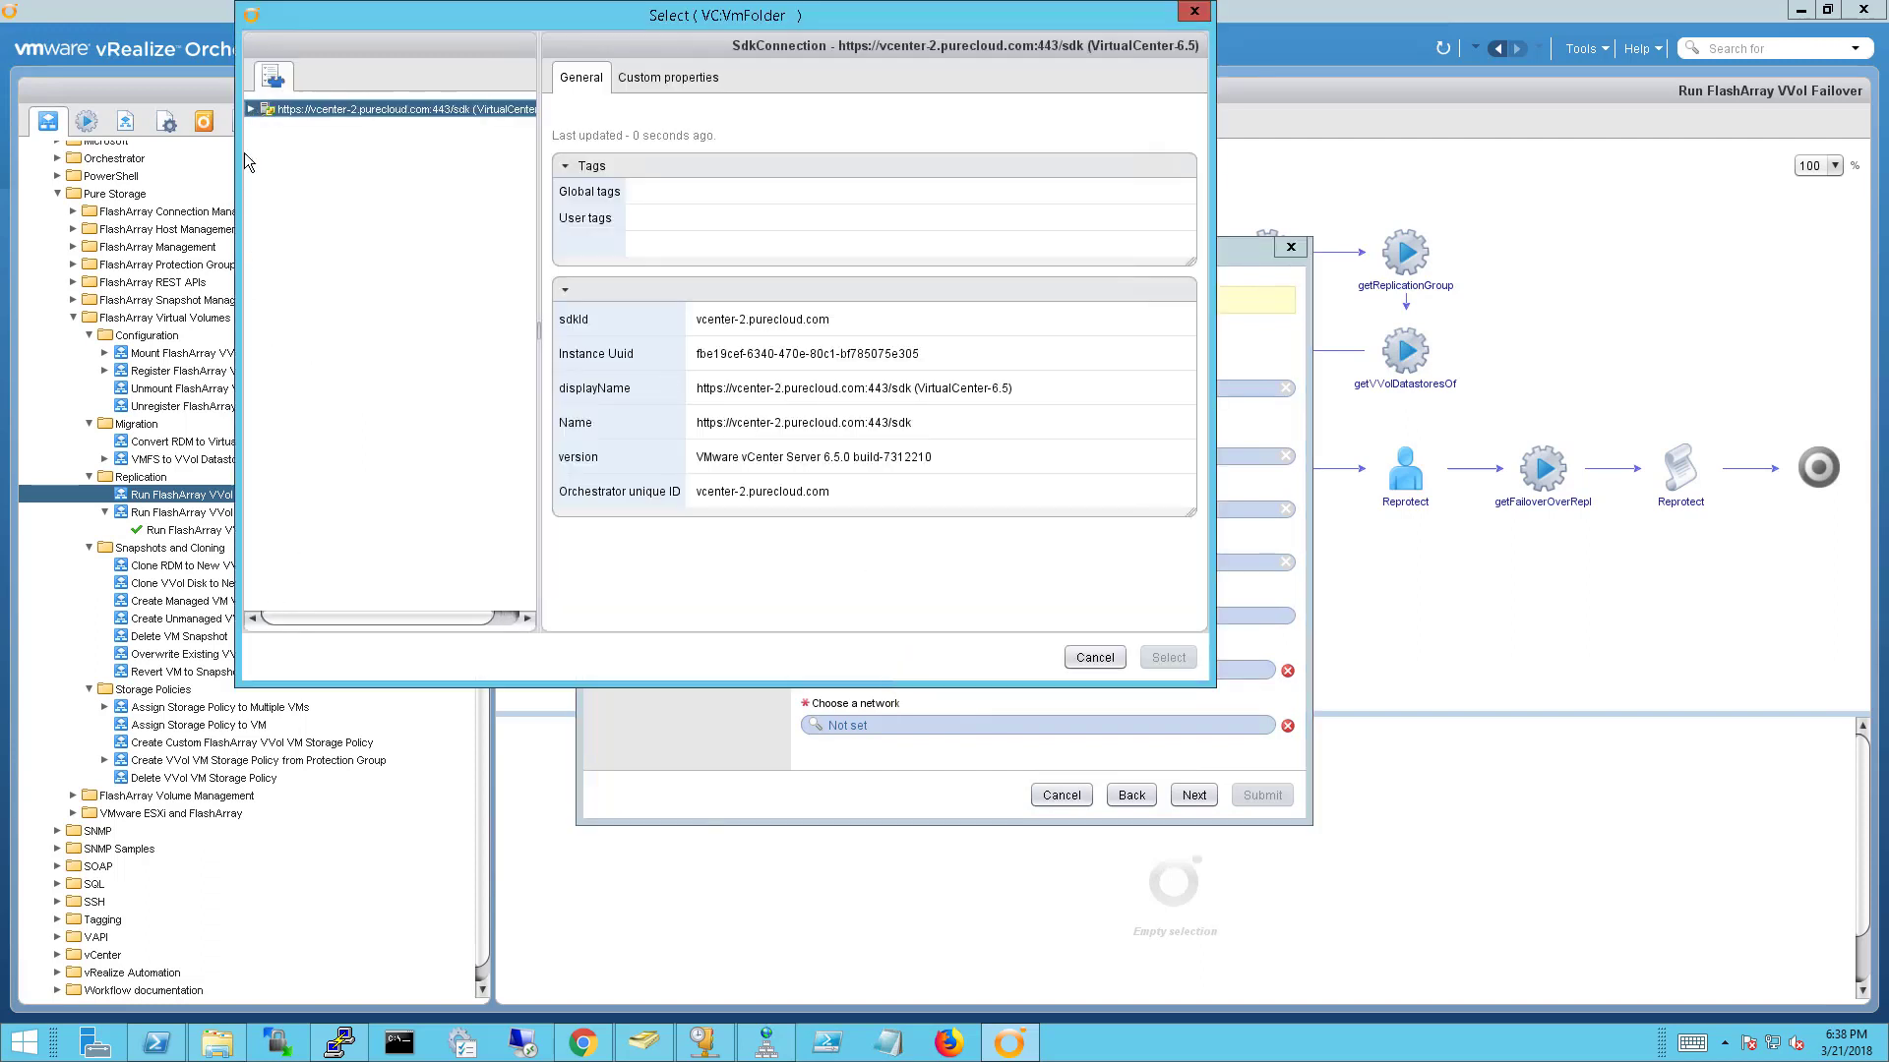
left_click(252, 109)
left_click(269, 128)
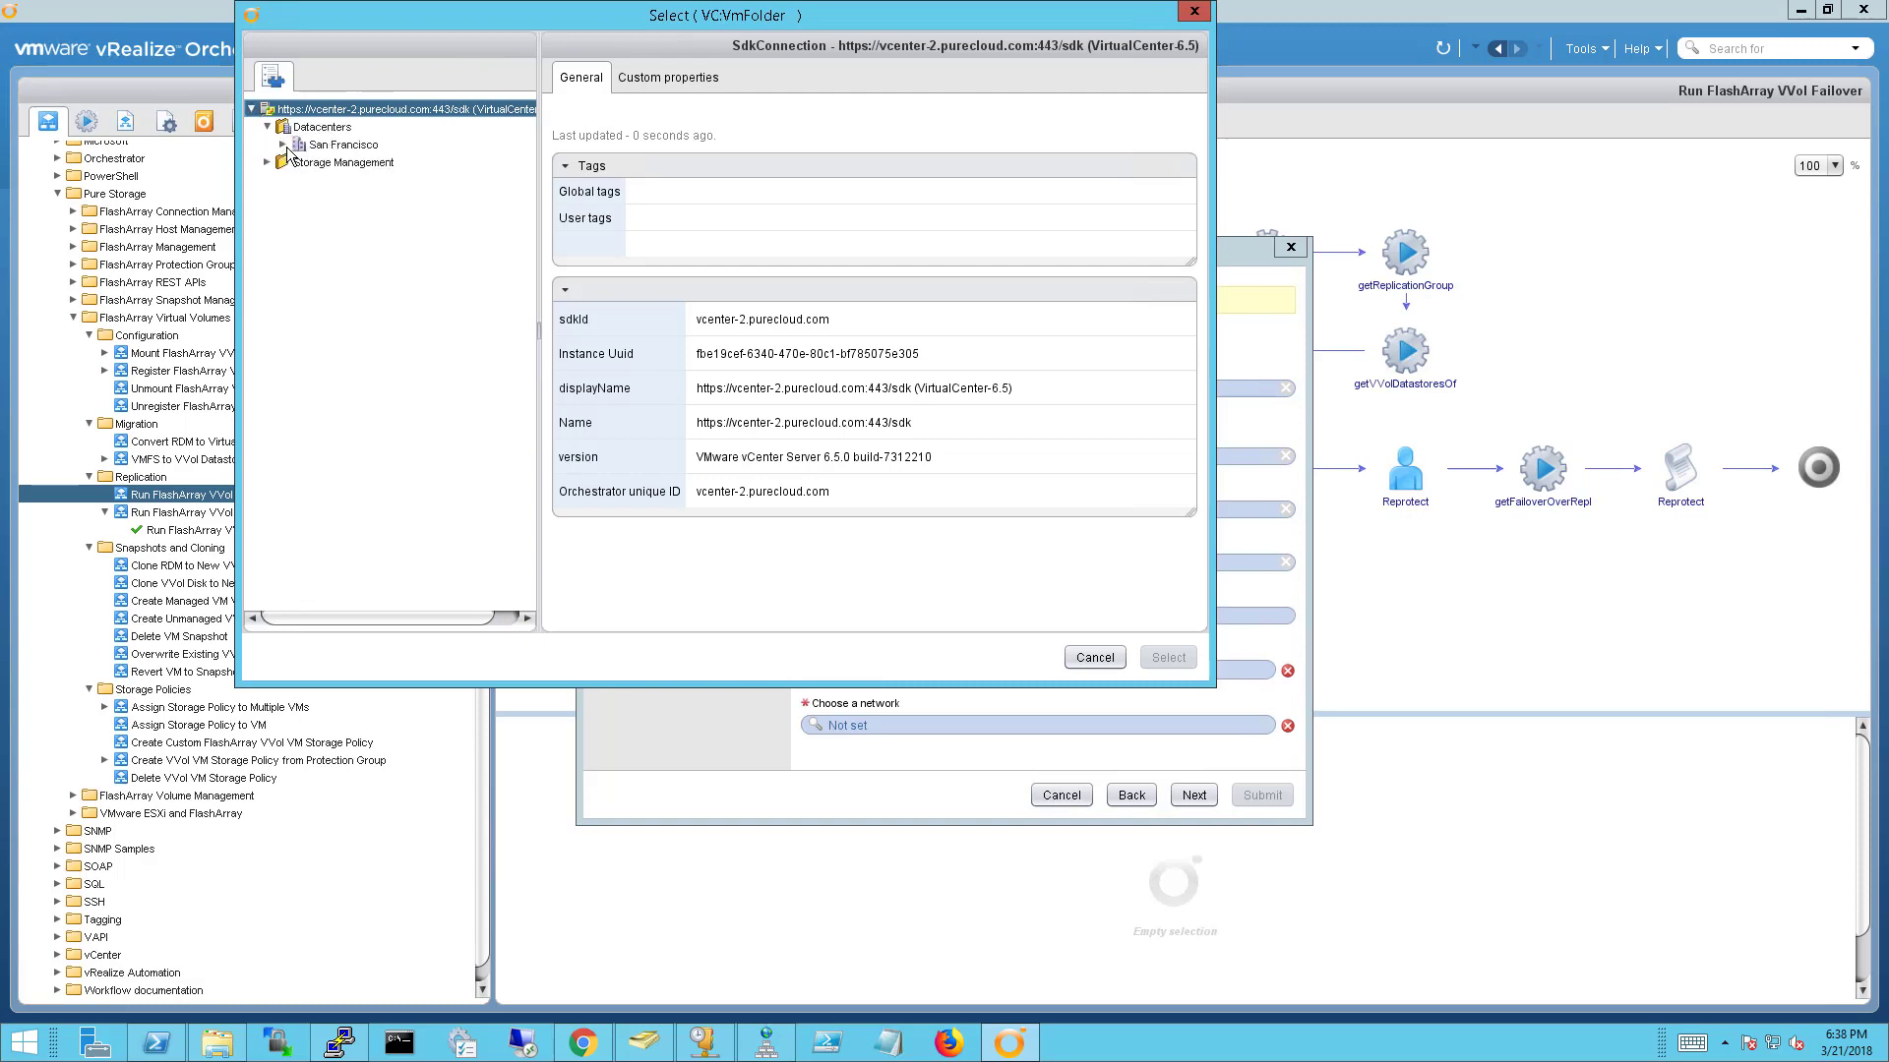
left_click(282, 145)
left_click(299, 180)
left_click(354, 216)
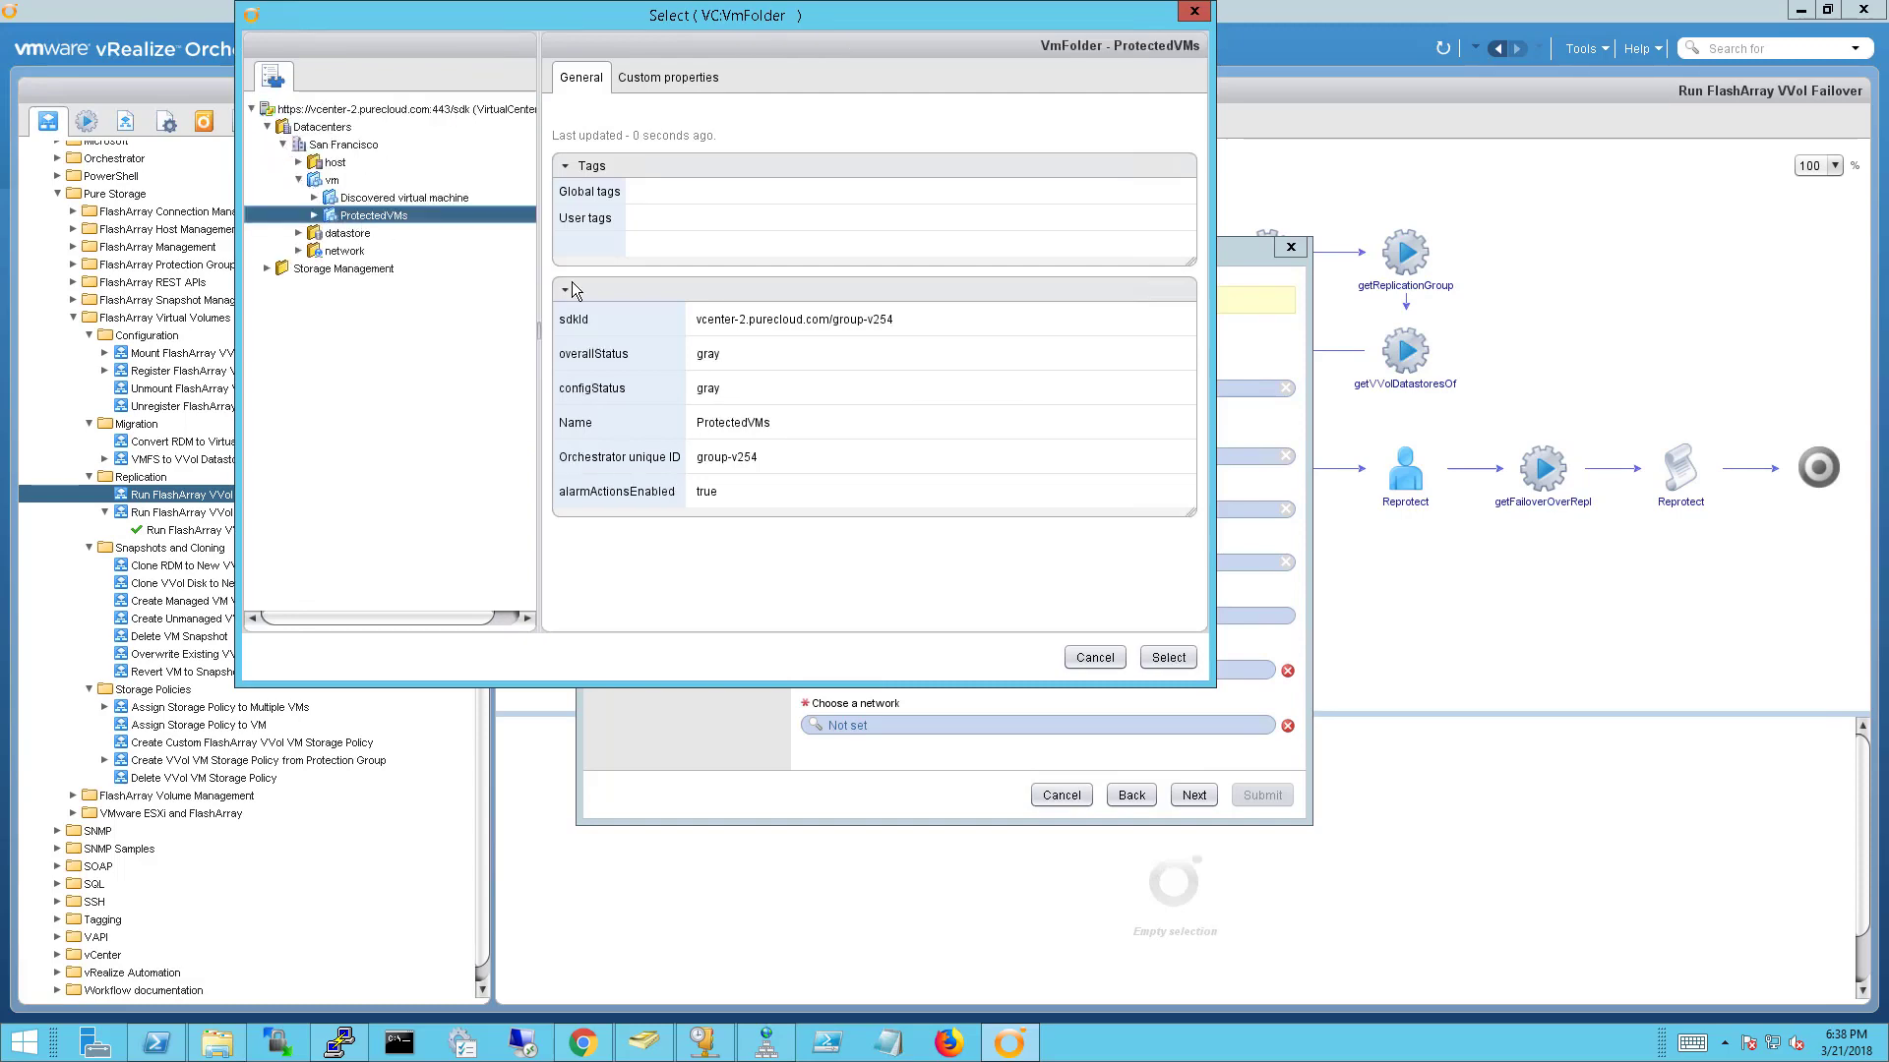
left_click(1169, 657)
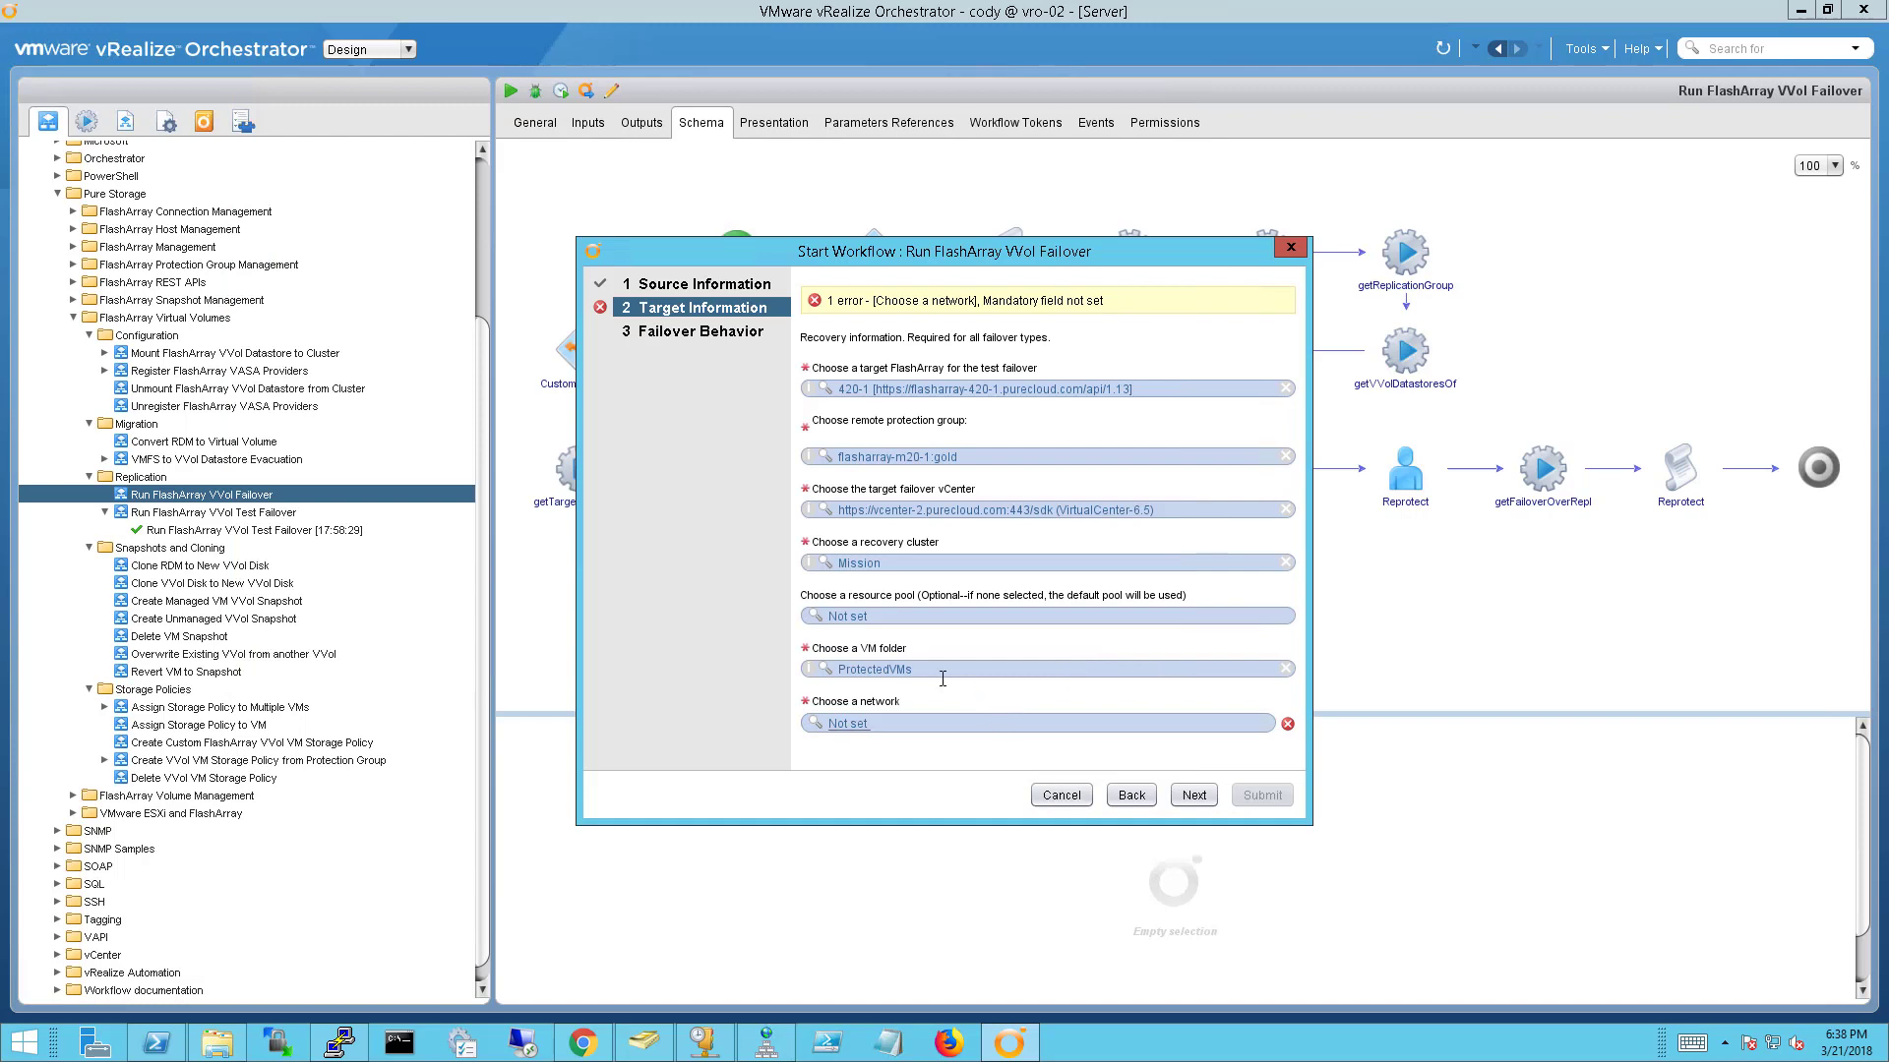
Step: Choose VM Network as the recovery network and proceed to the failover behavior settings
left_click(893, 725)
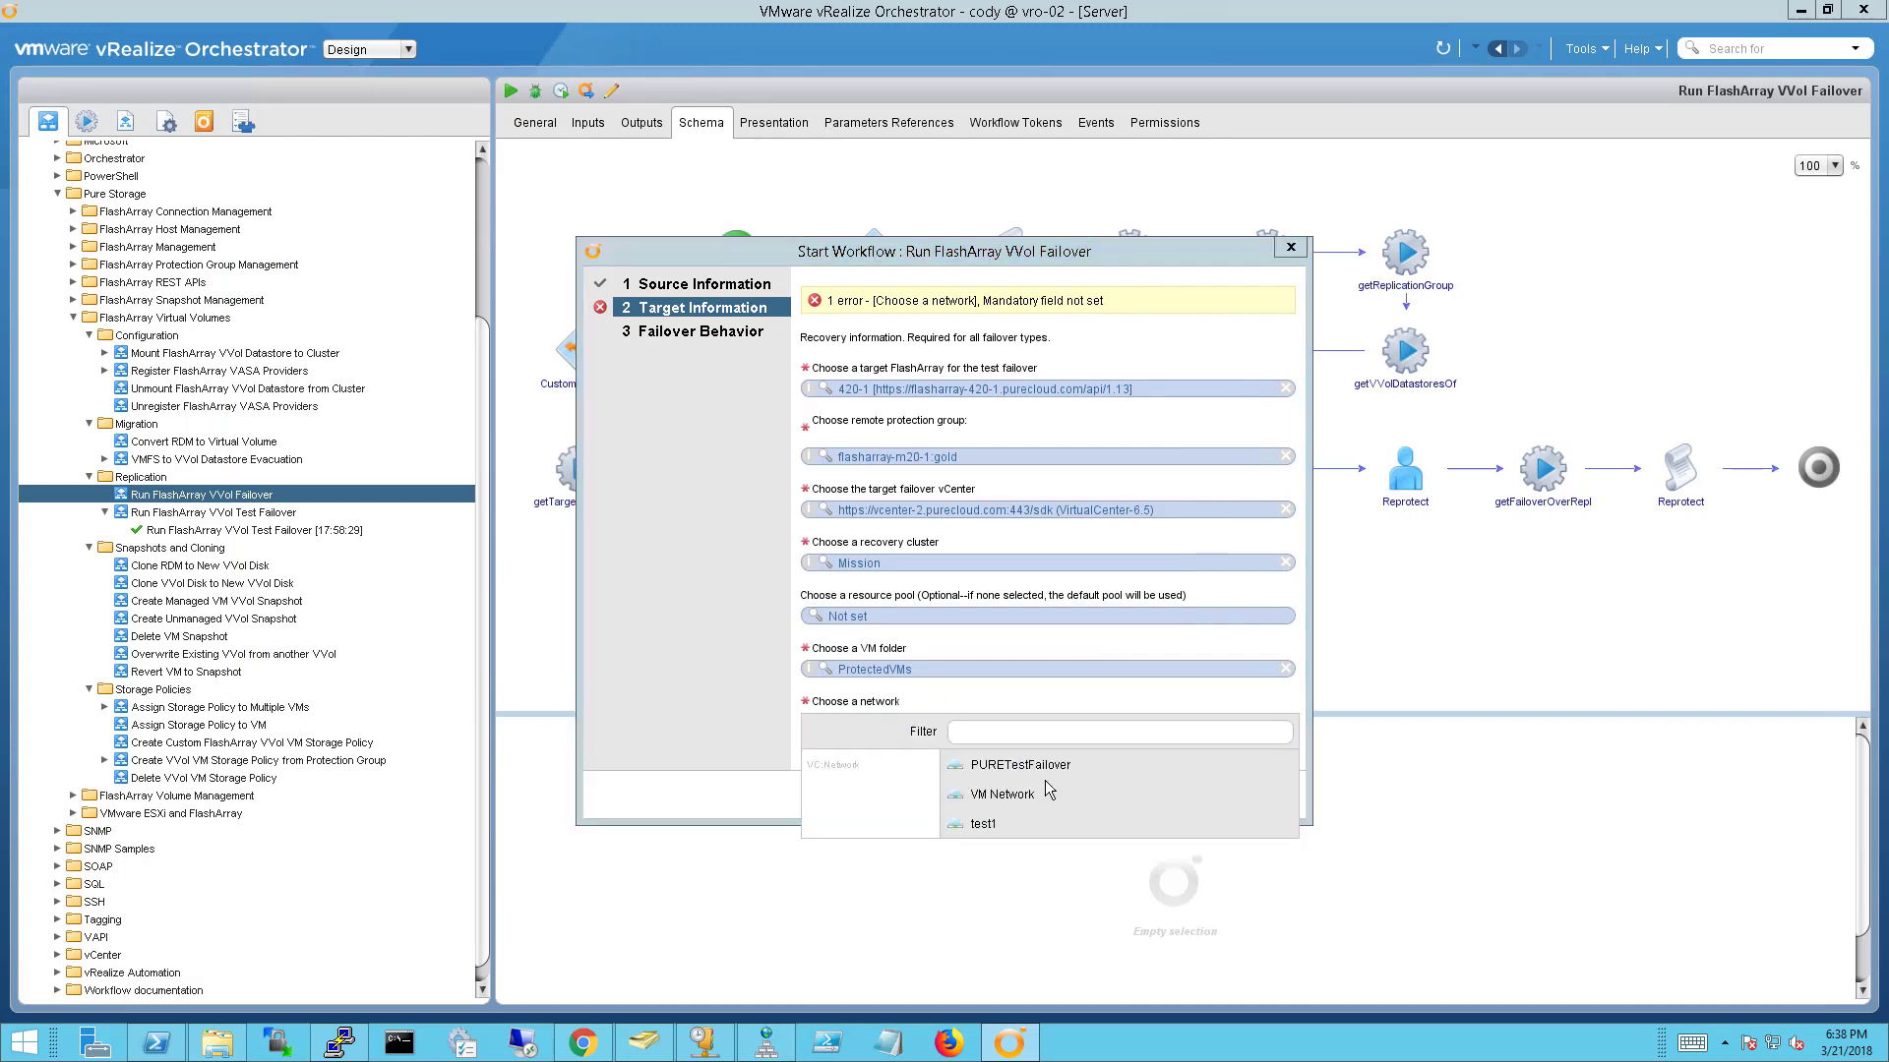
left_click(1013, 795)
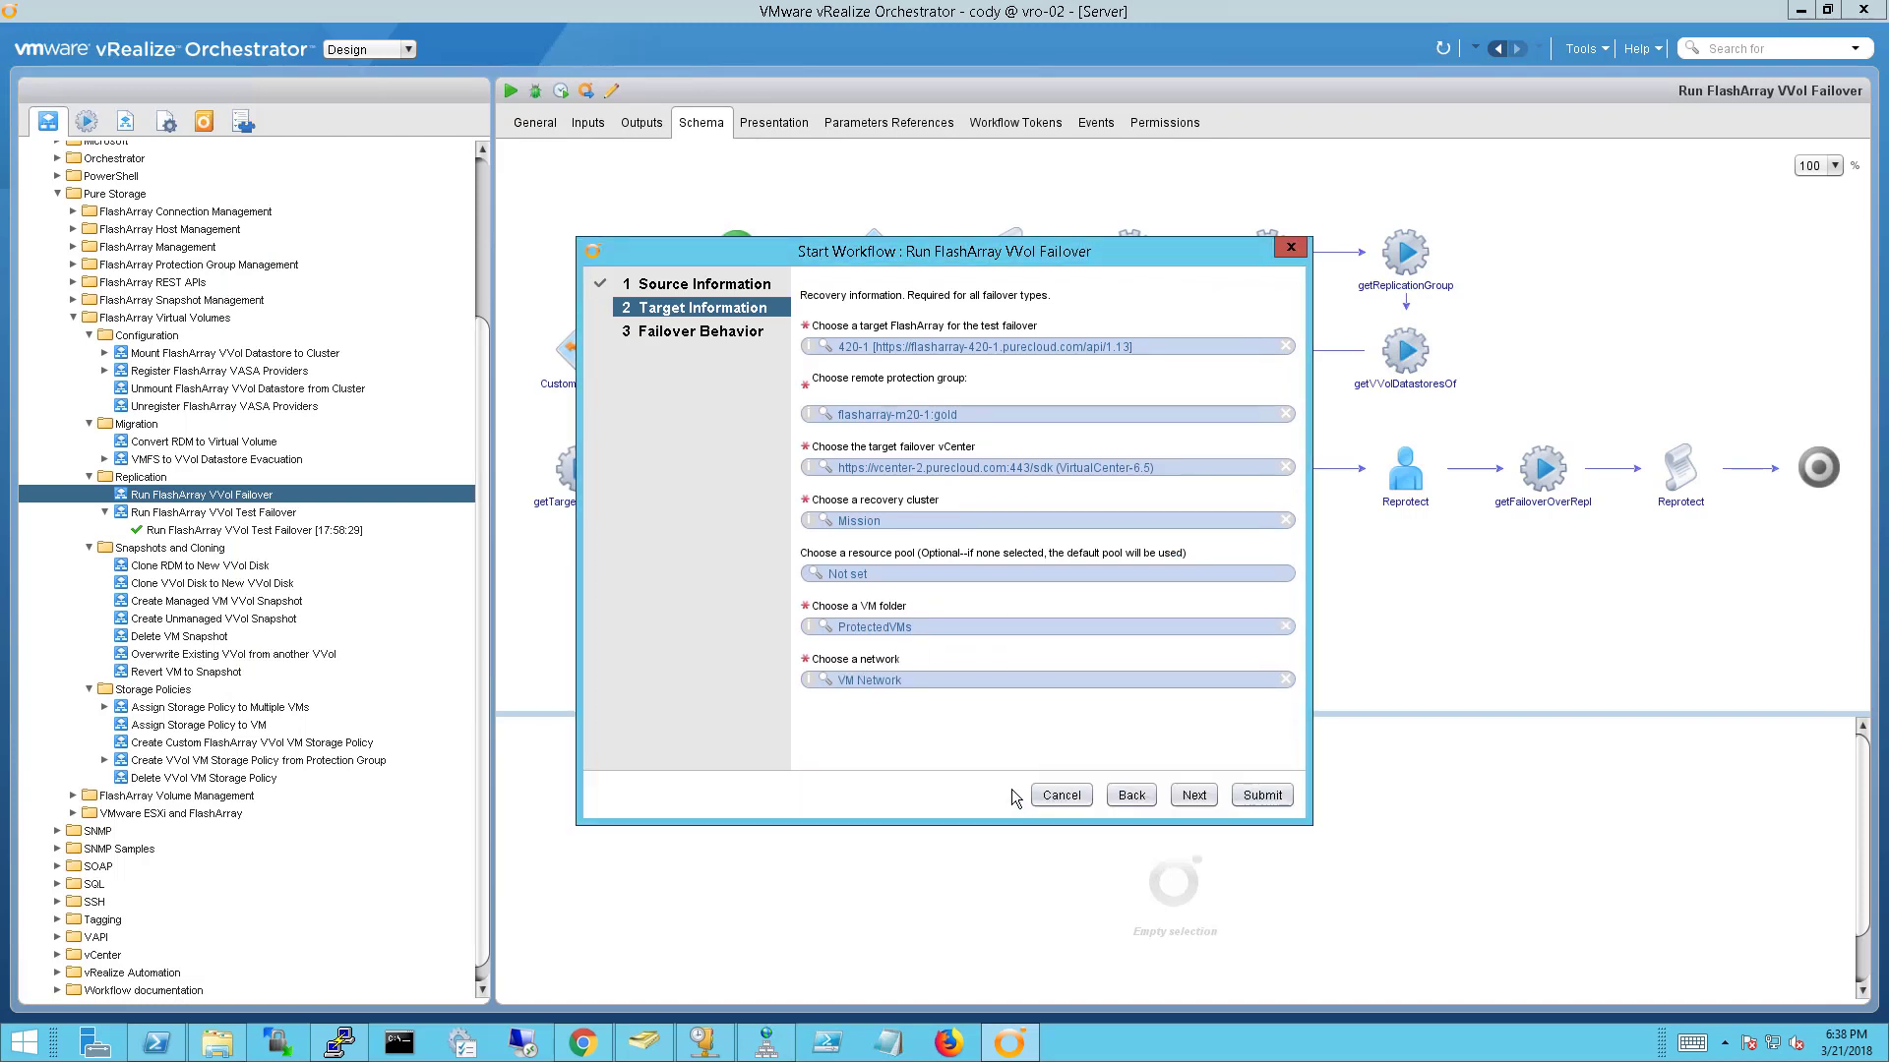
left_click(1192, 795)
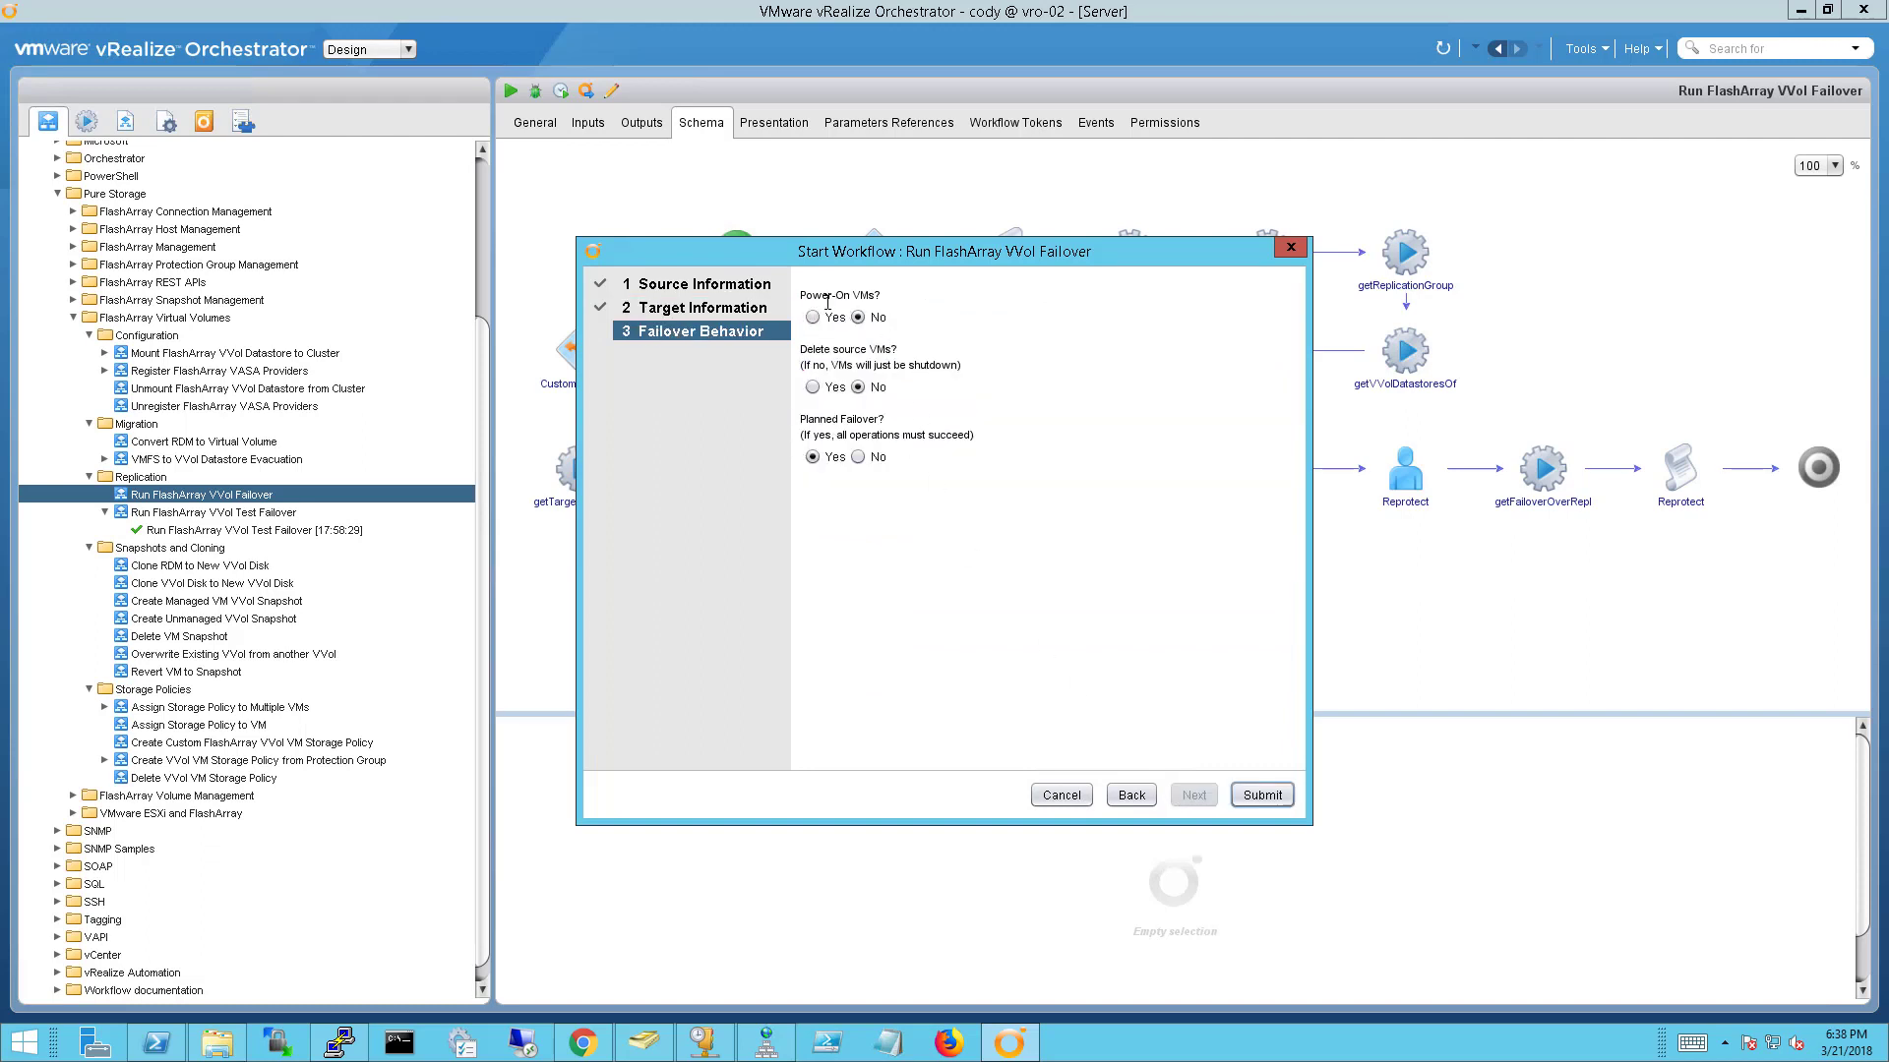
Step: Enable powering on the VMs and deleting the source VMs, and submit the failover workflow
left_click(814, 318)
left_click(812, 390)
left_click(1255, 802)
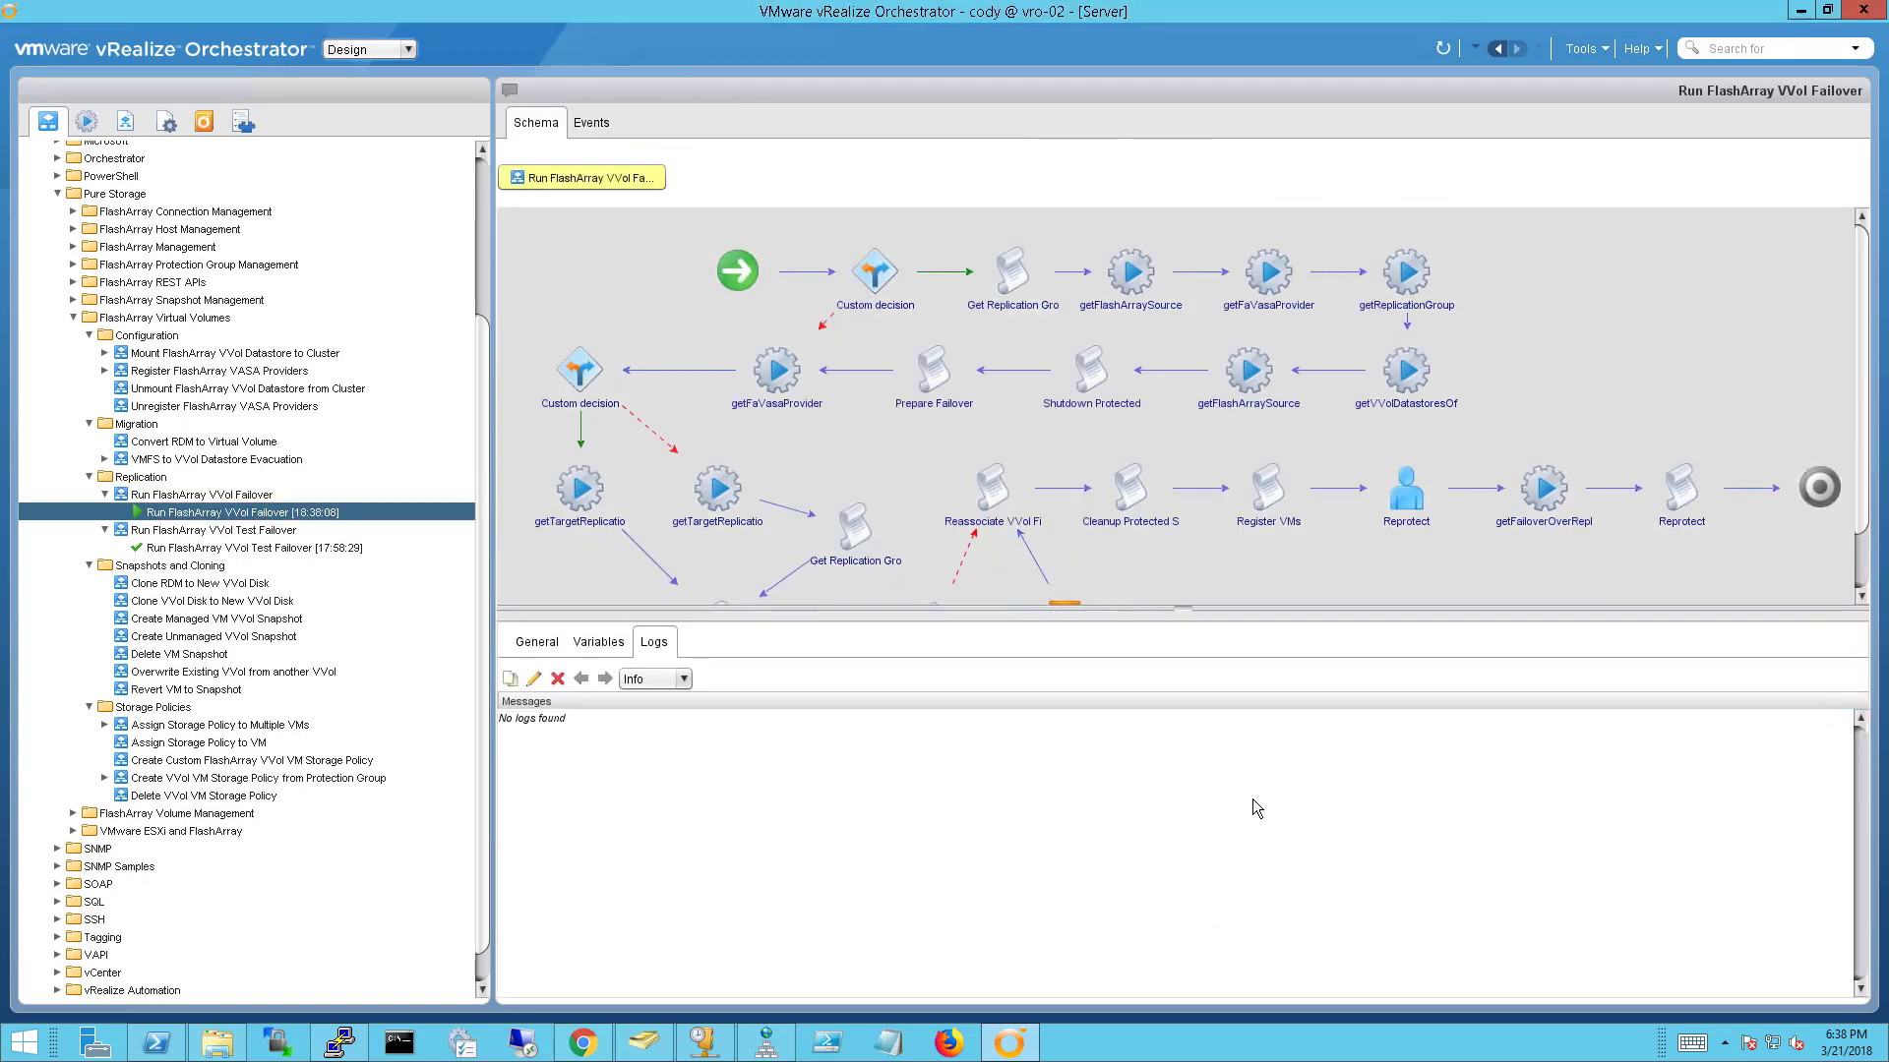
Step: Enlarge the workflow schema view, check the protected VMs' shutdown in vSphere Web Client, and return to vRealize Orchestrator
left_click_drag(1187, 609, 1184, 732)
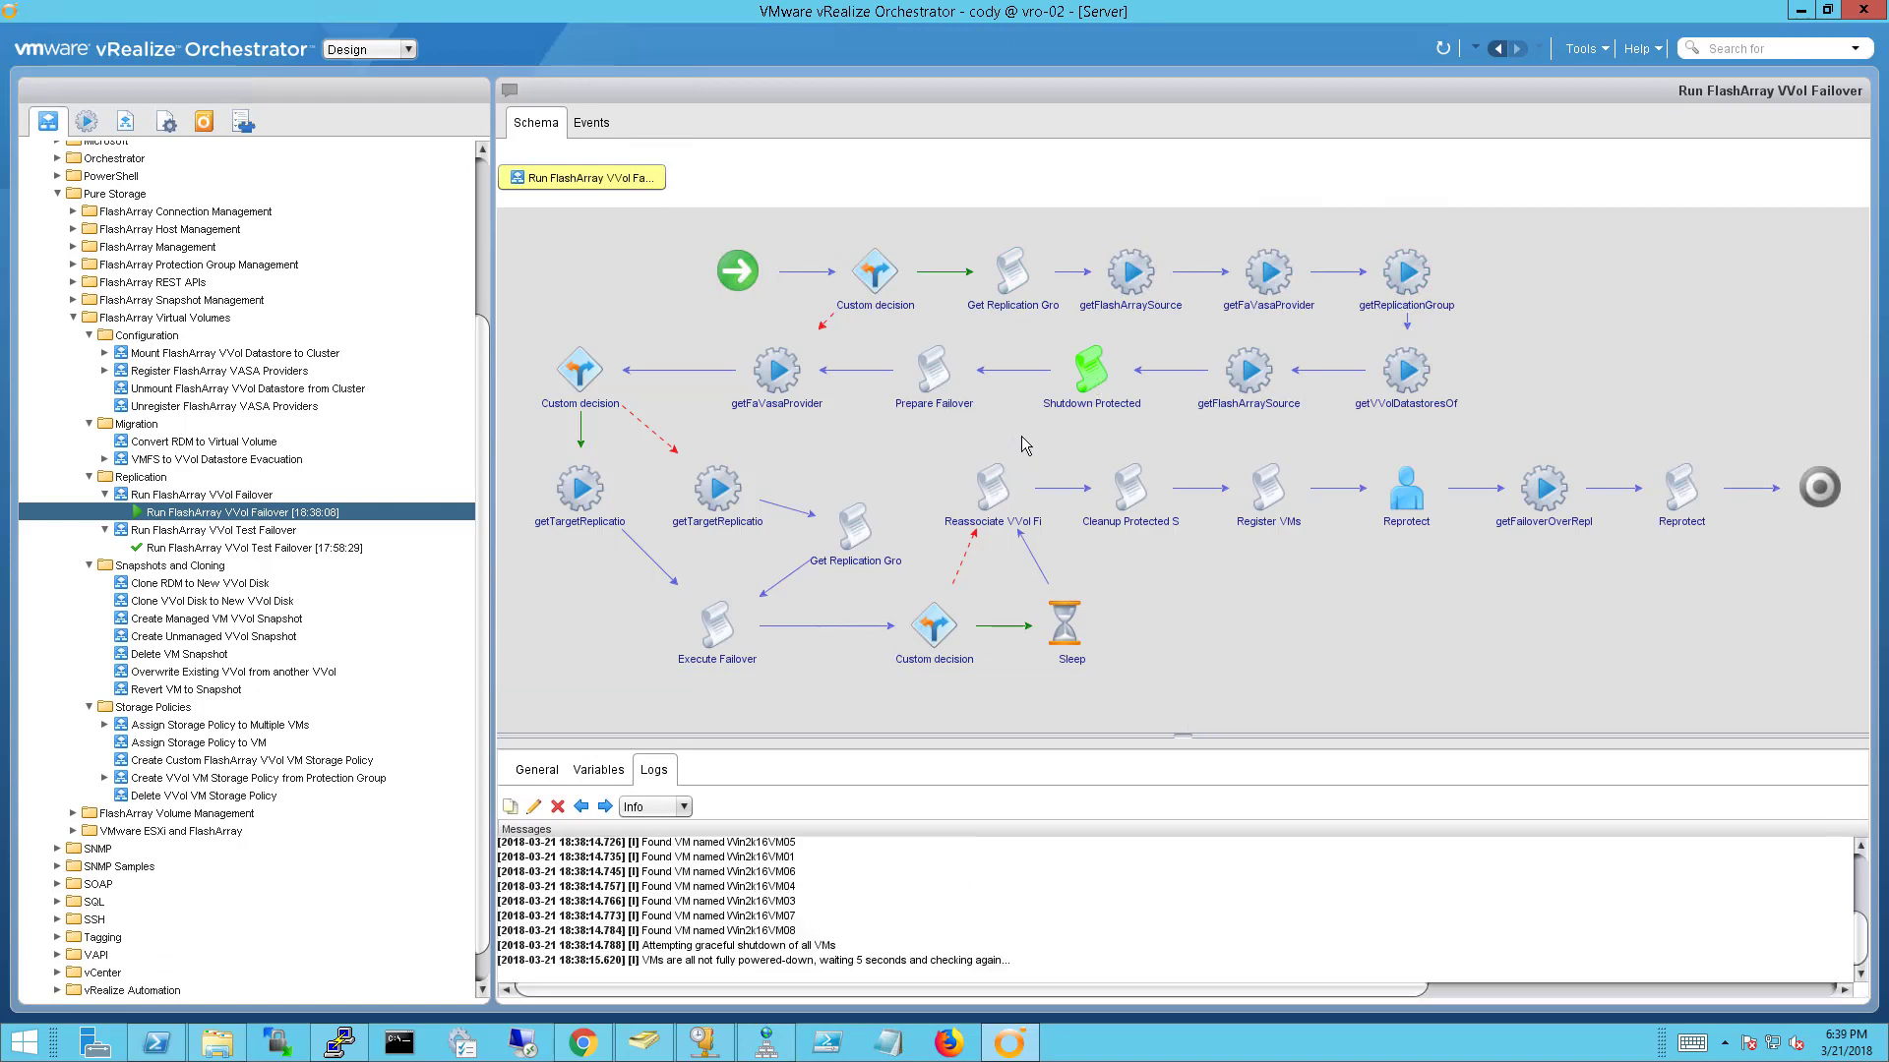
left_click(590, 1044)
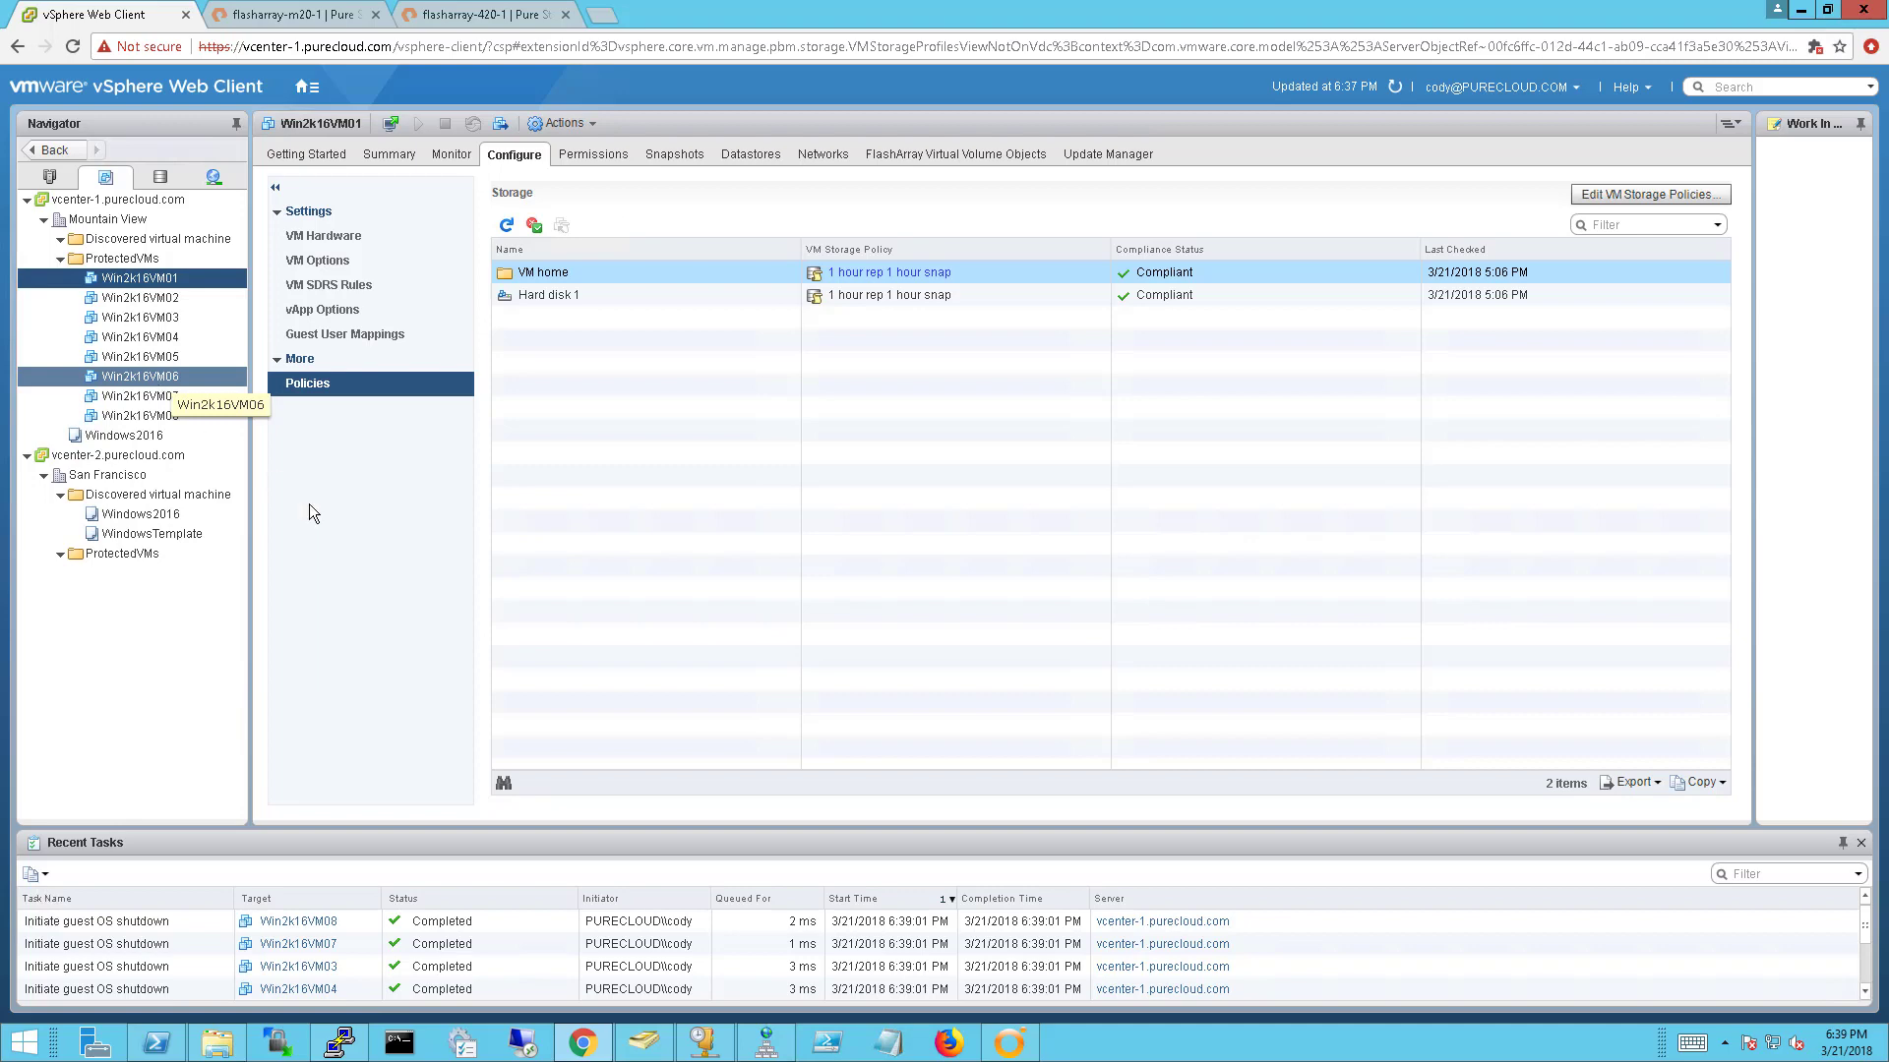
left_click(1001, 1033)
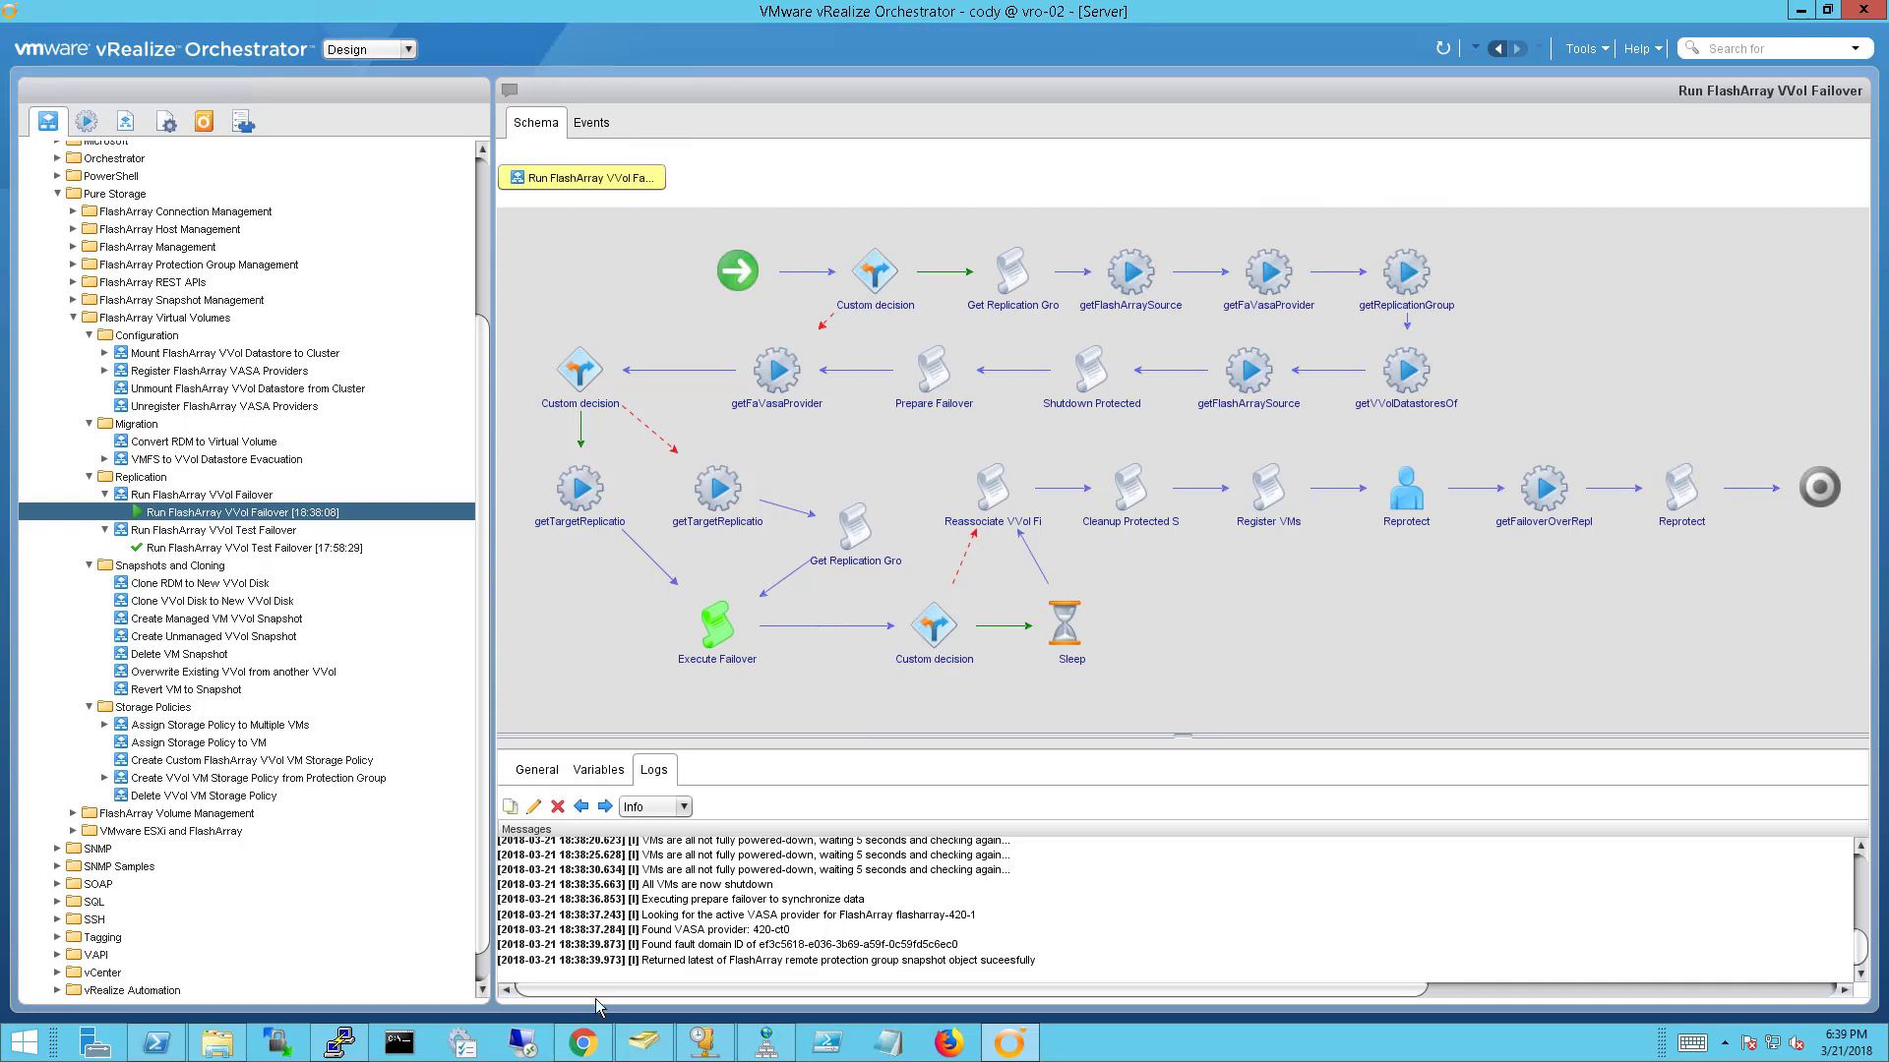
Step: Inspect the replicated snapshots of the flasharray-m20-1:gold protection group on flasharray-420-1, and return to the workflow in vRealize Orchestrator
left_click(582, 1043)
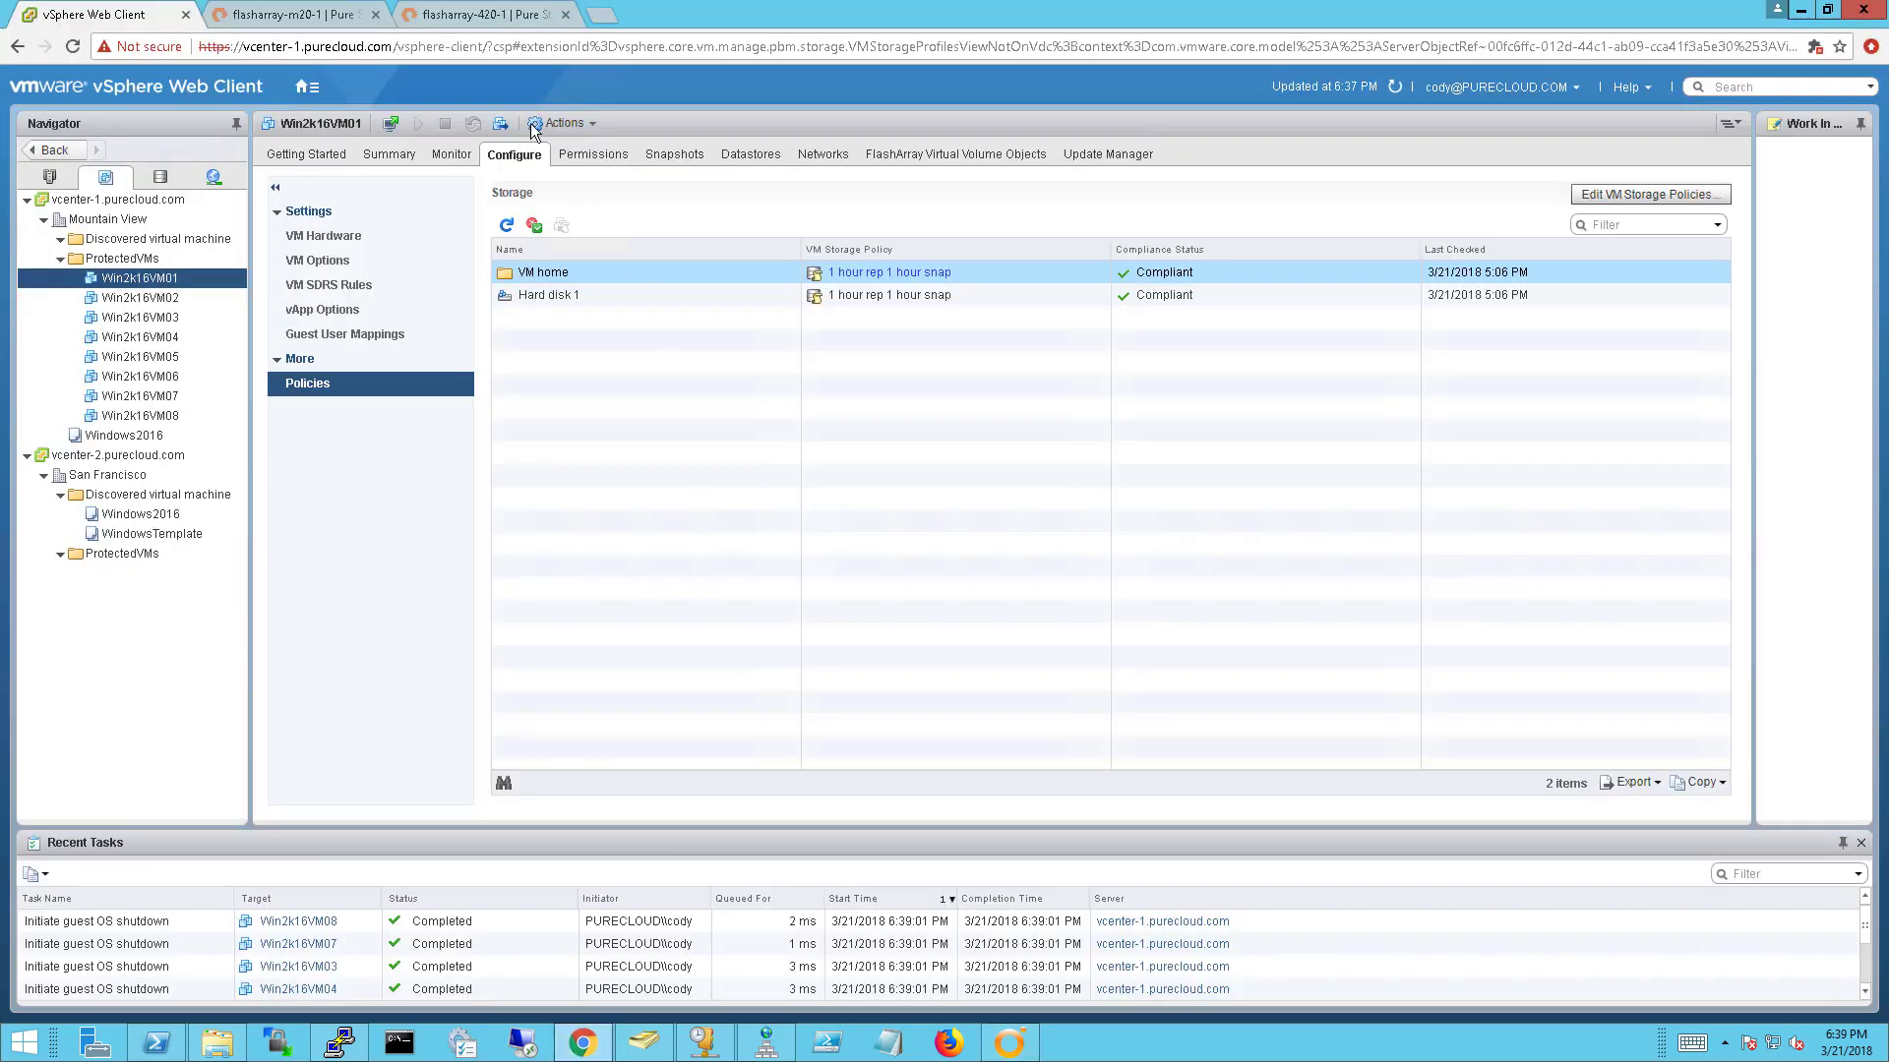
left_click(493, 22)
left_click(1063, 230)
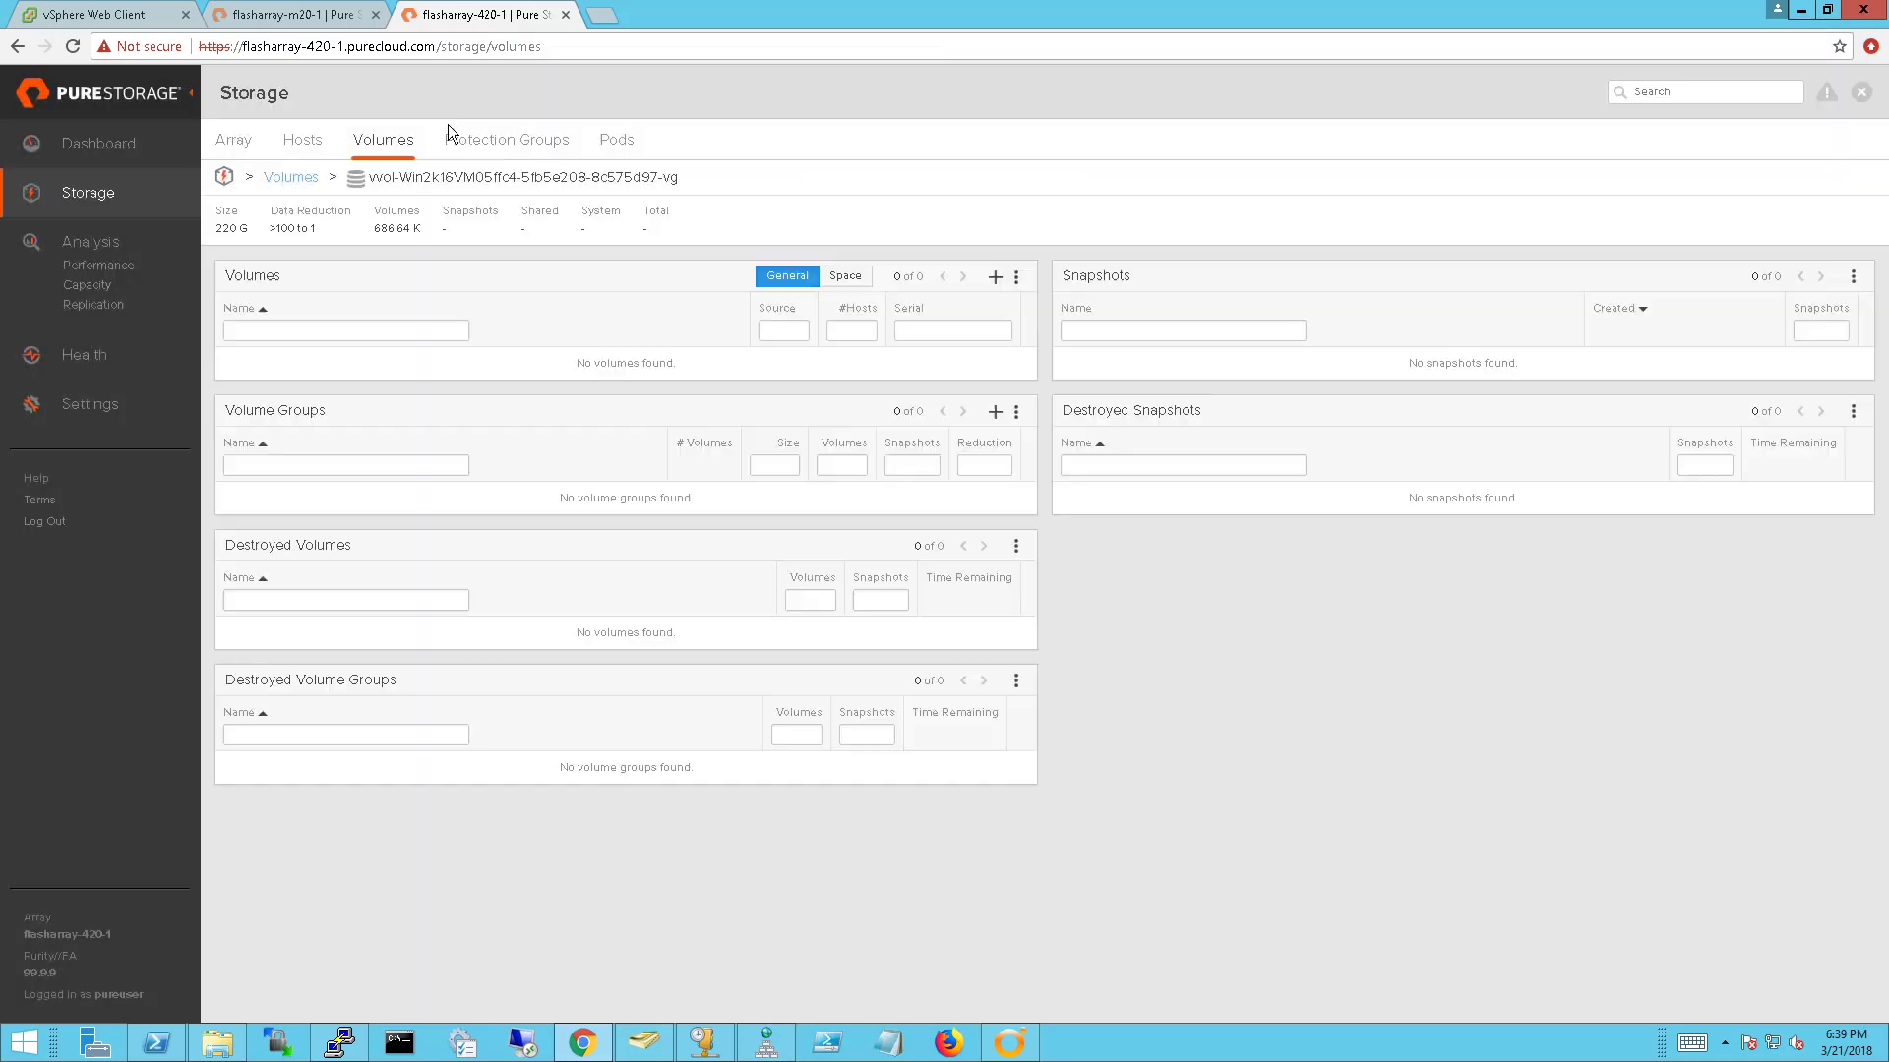
left_click(501, 144)
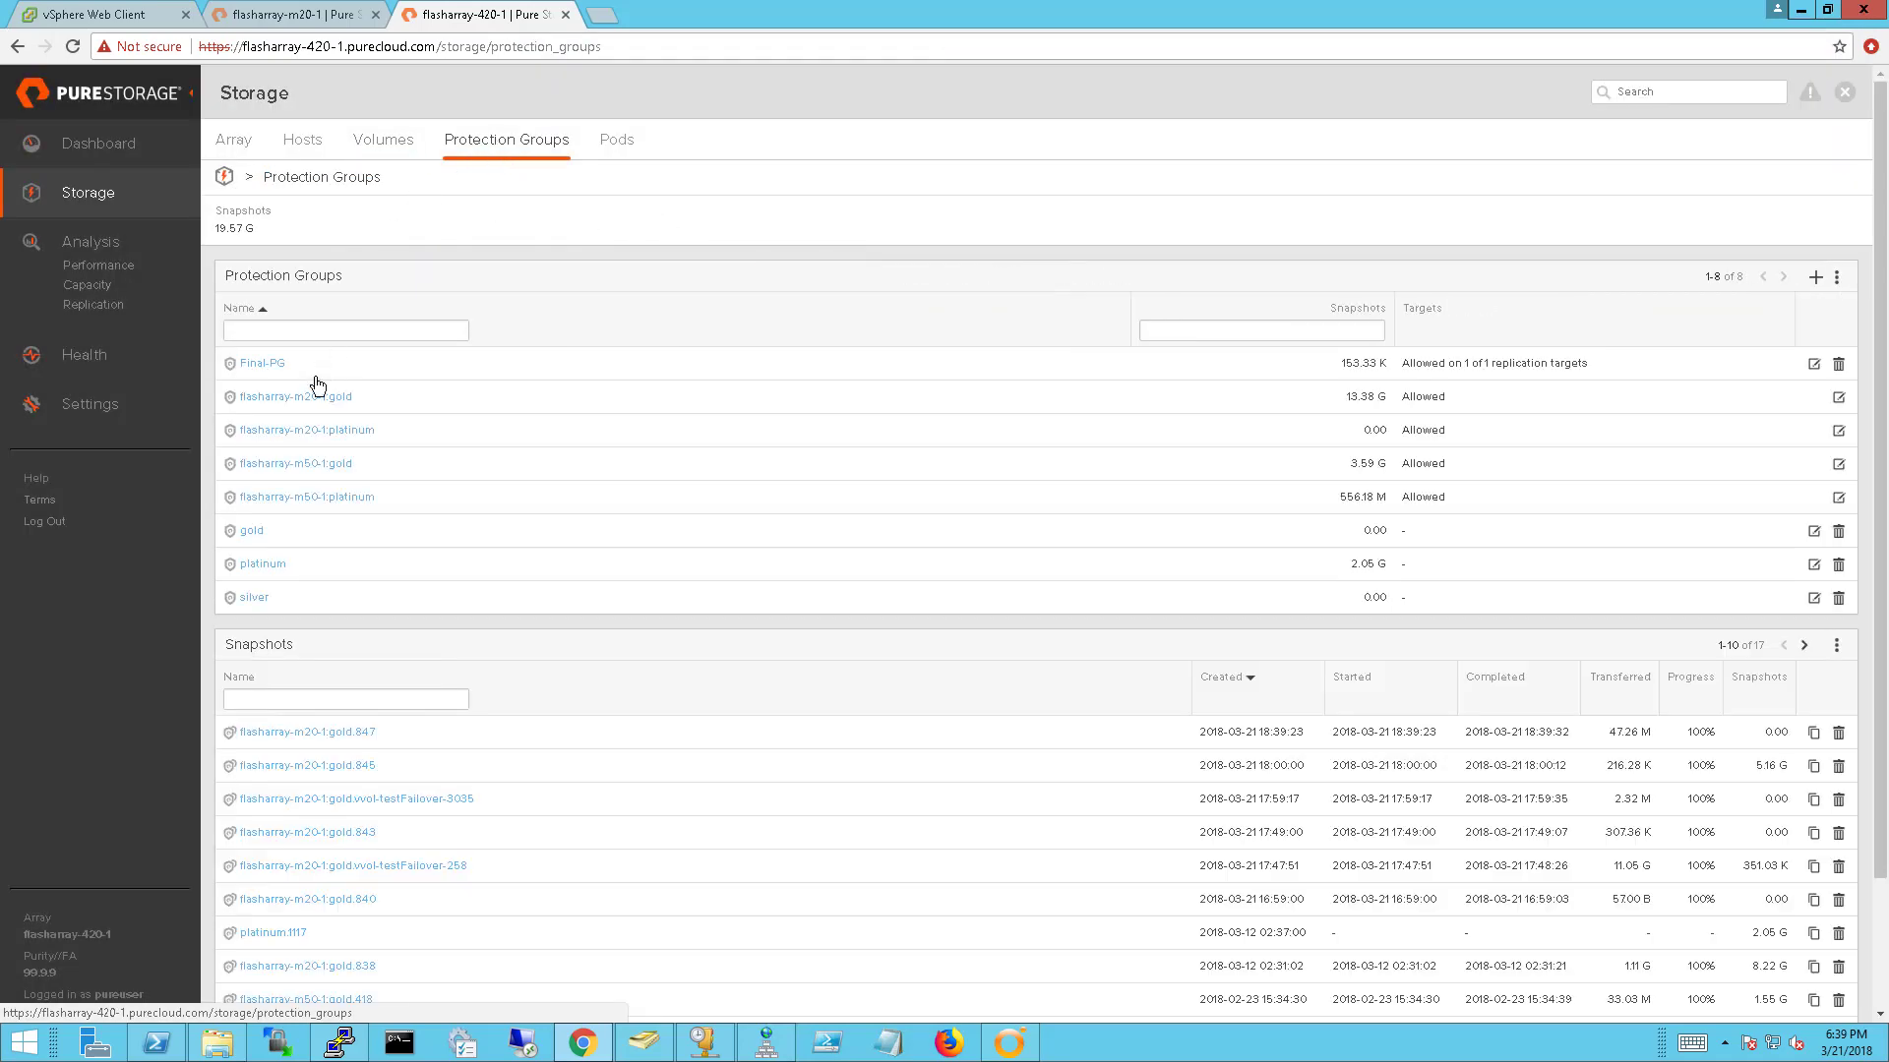
left_click(316, 399)
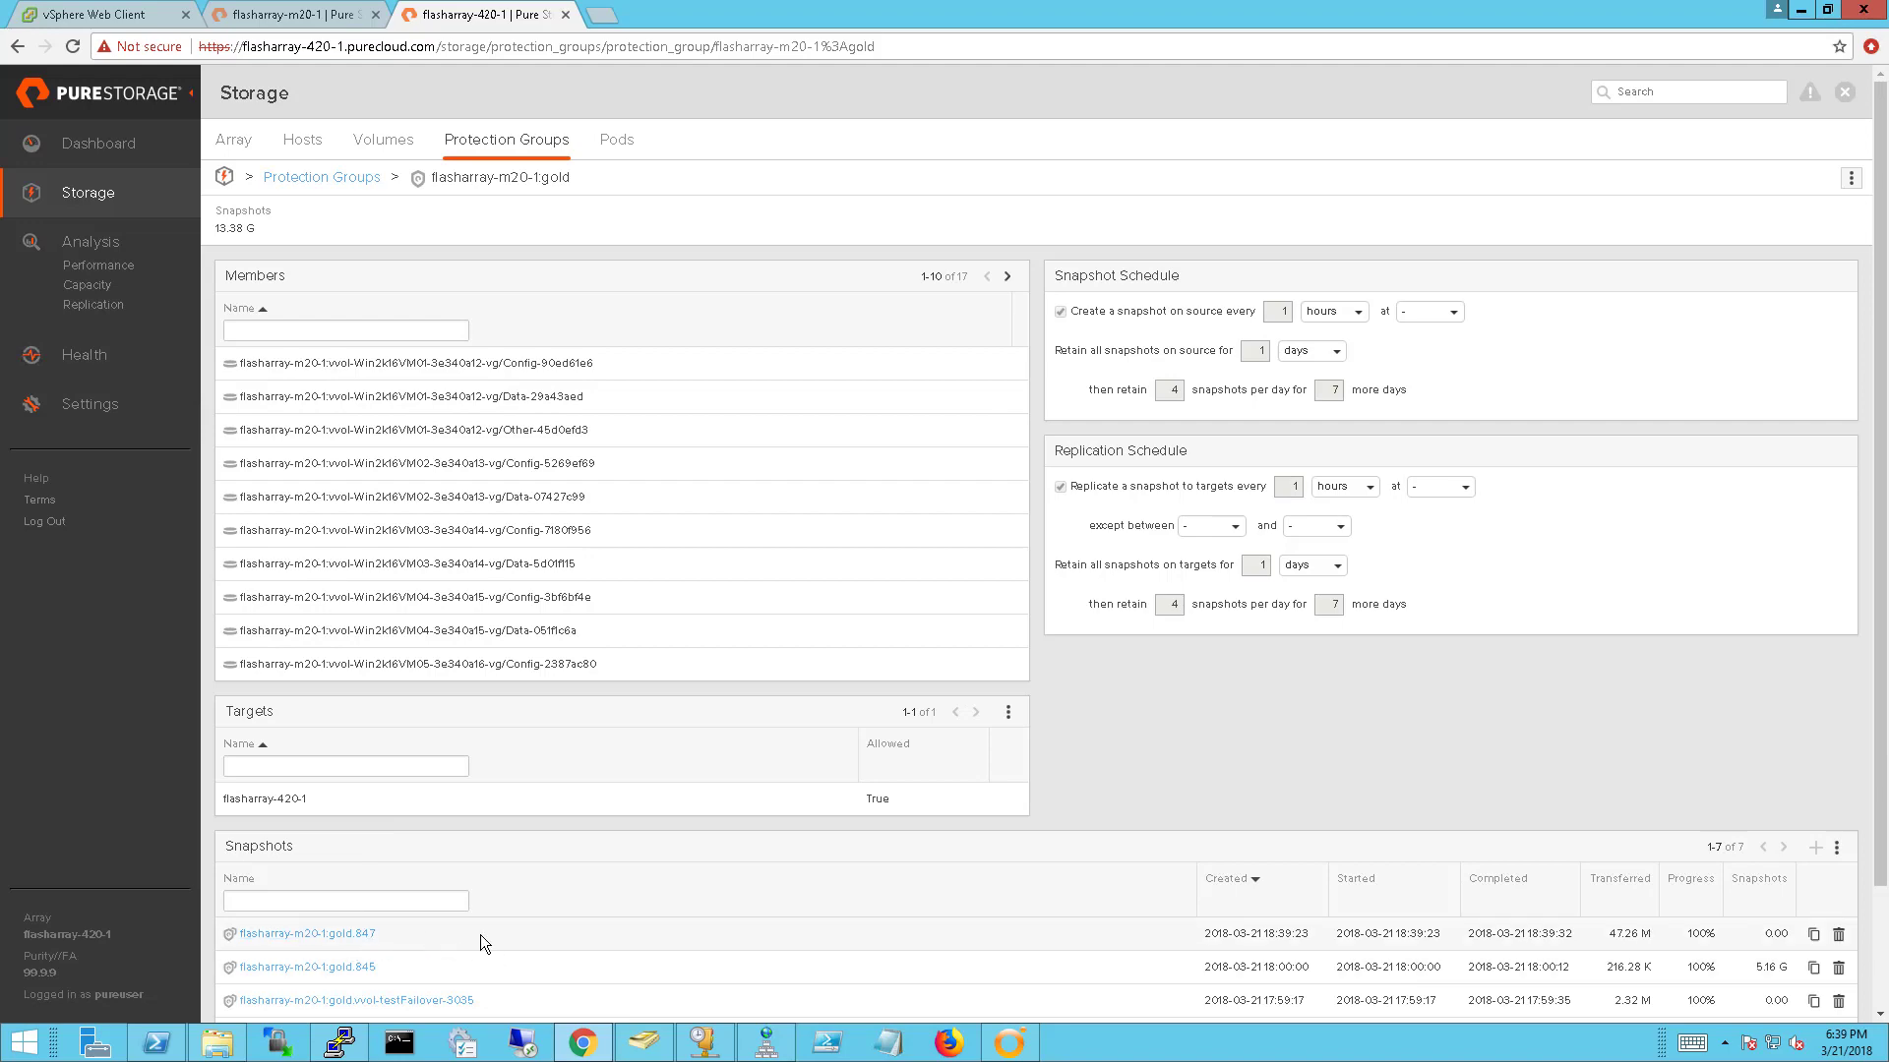
left_click(1000, 1051)
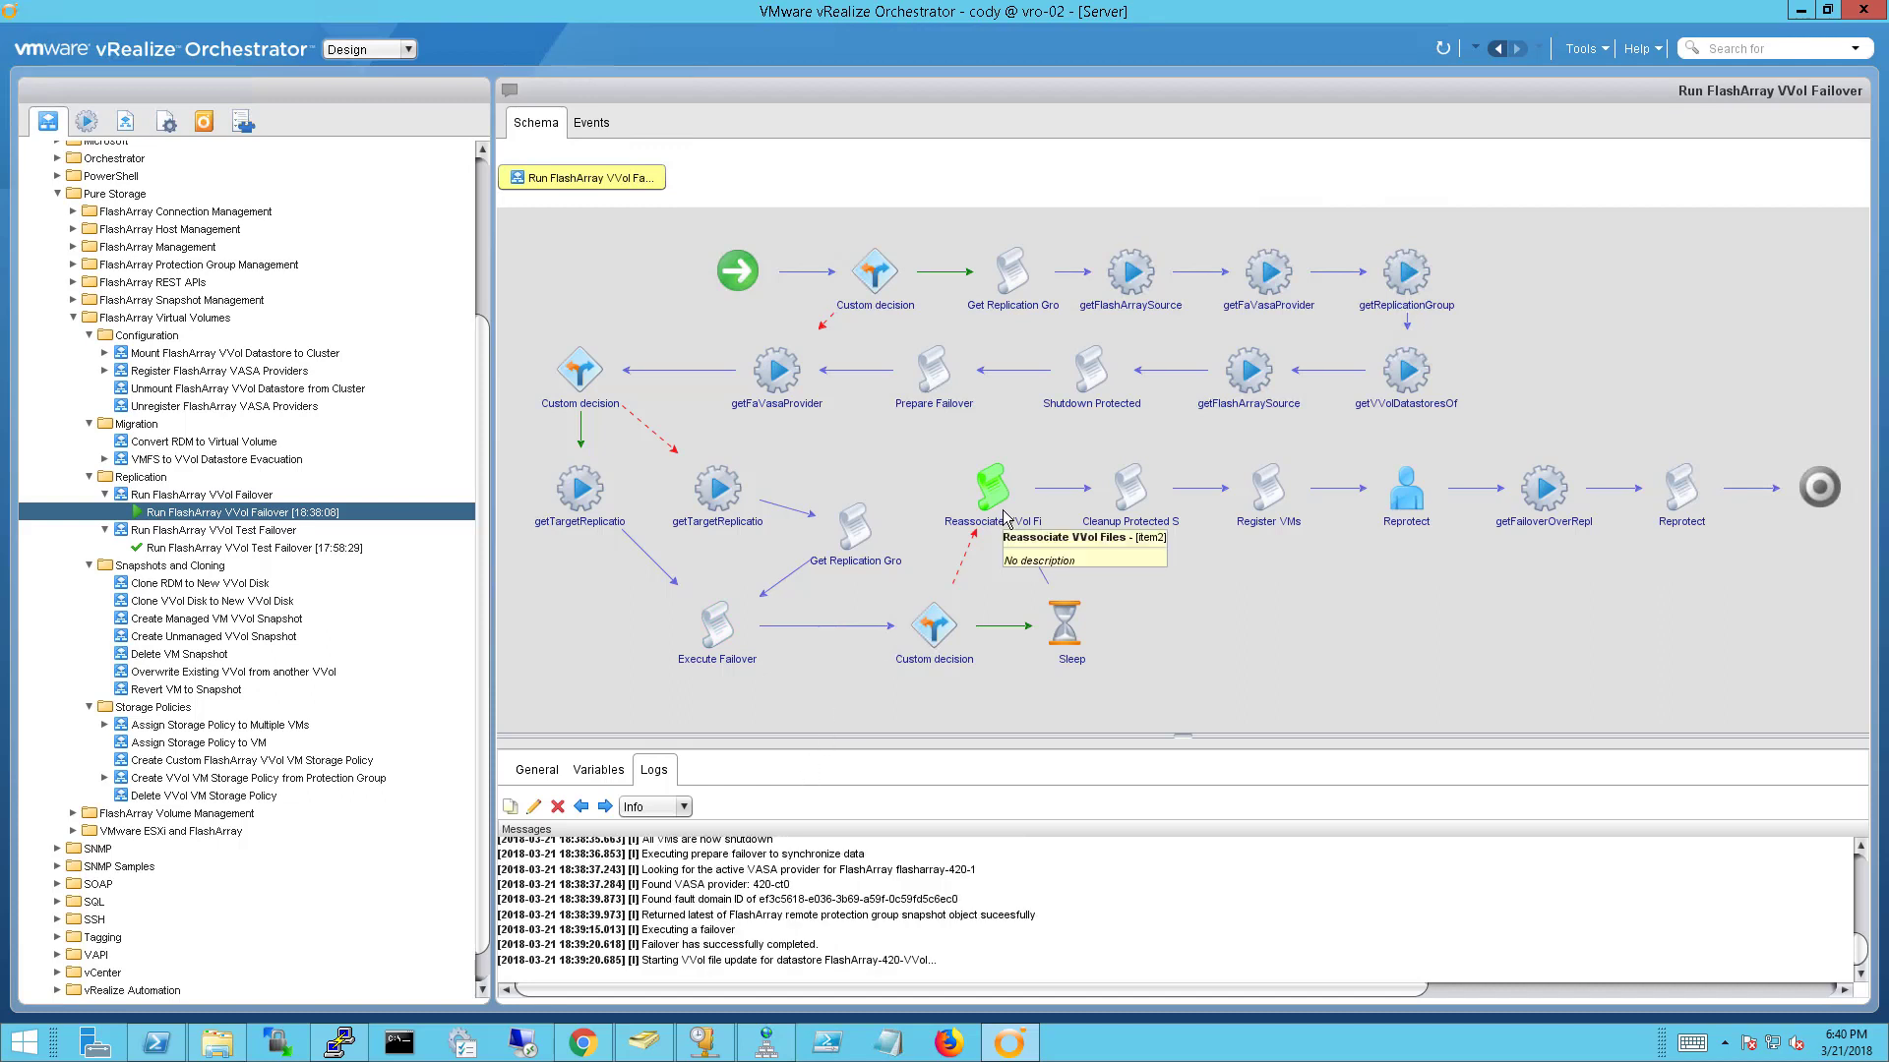
Step: Switch to the flasharray-420-1 web interface and inspect the recovered volume groups, opening the one for Win2k16VM05
left_click(593, 1048)
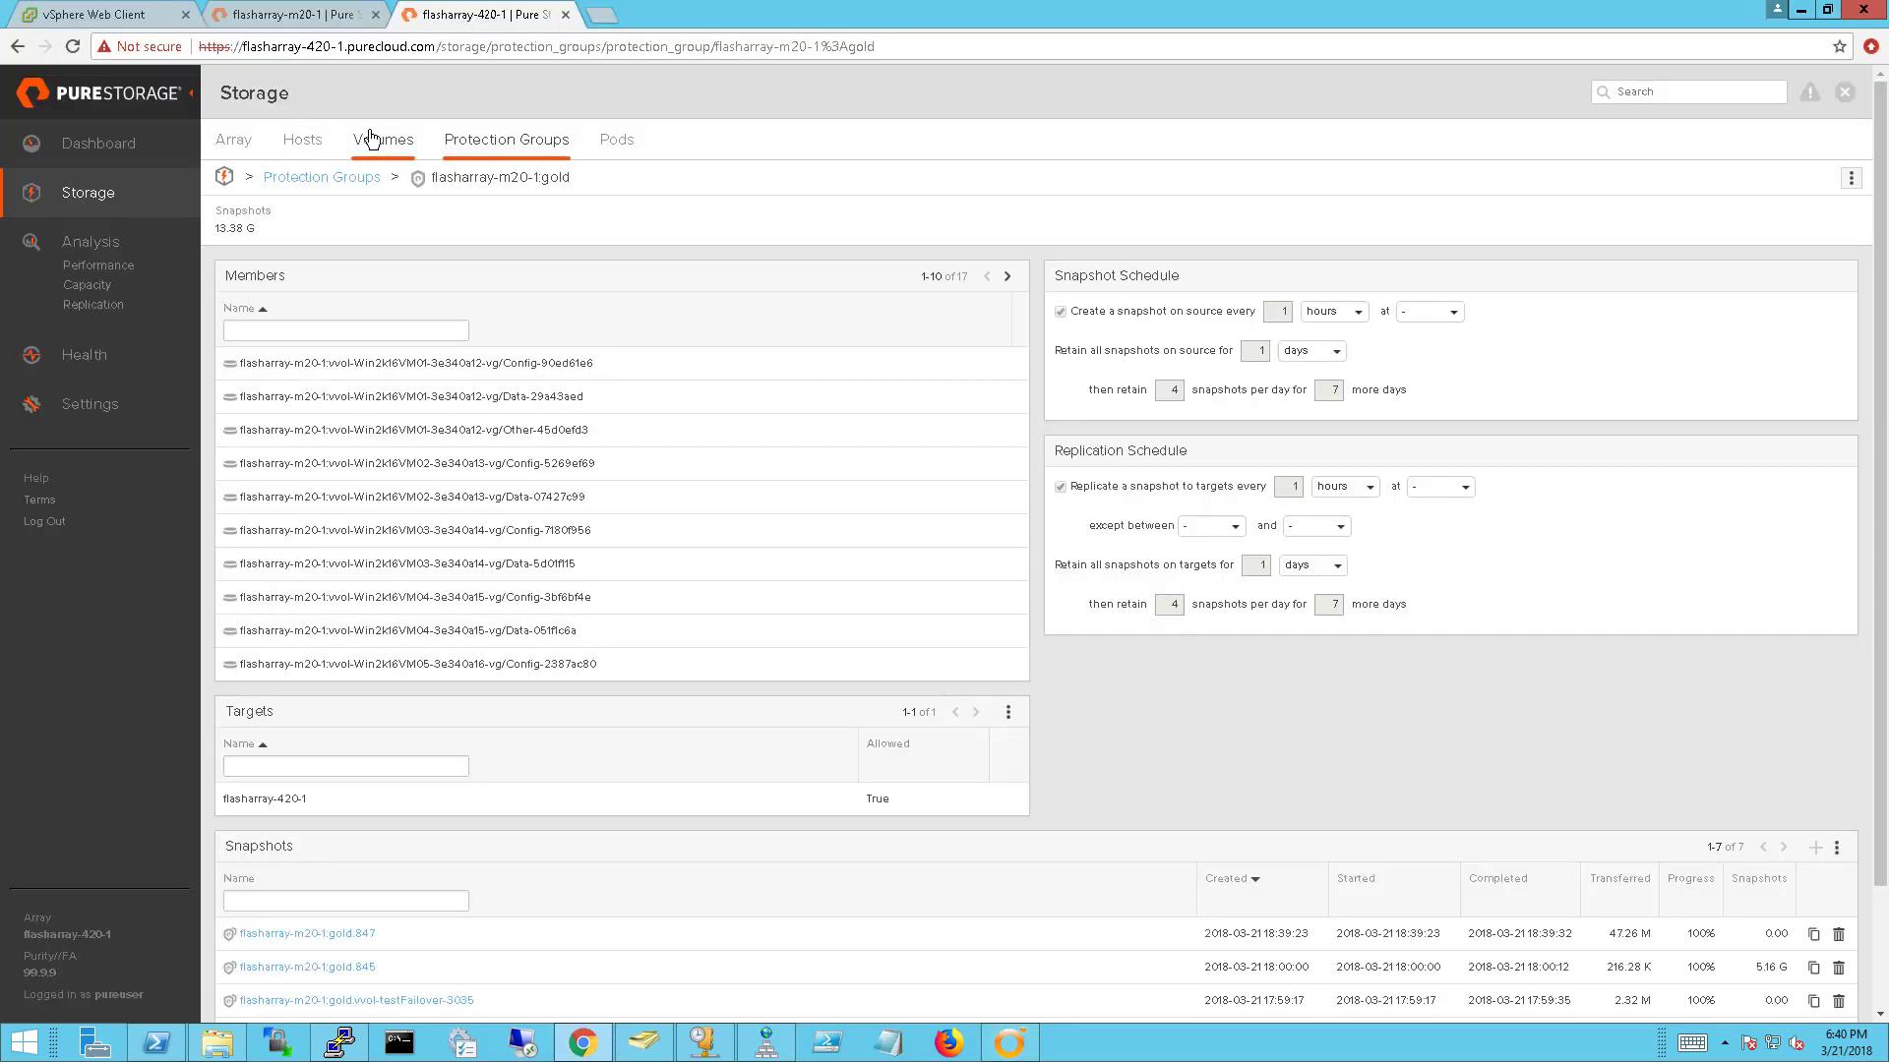
left_click(366, 161)
scroll(384, 688, "down", 5)
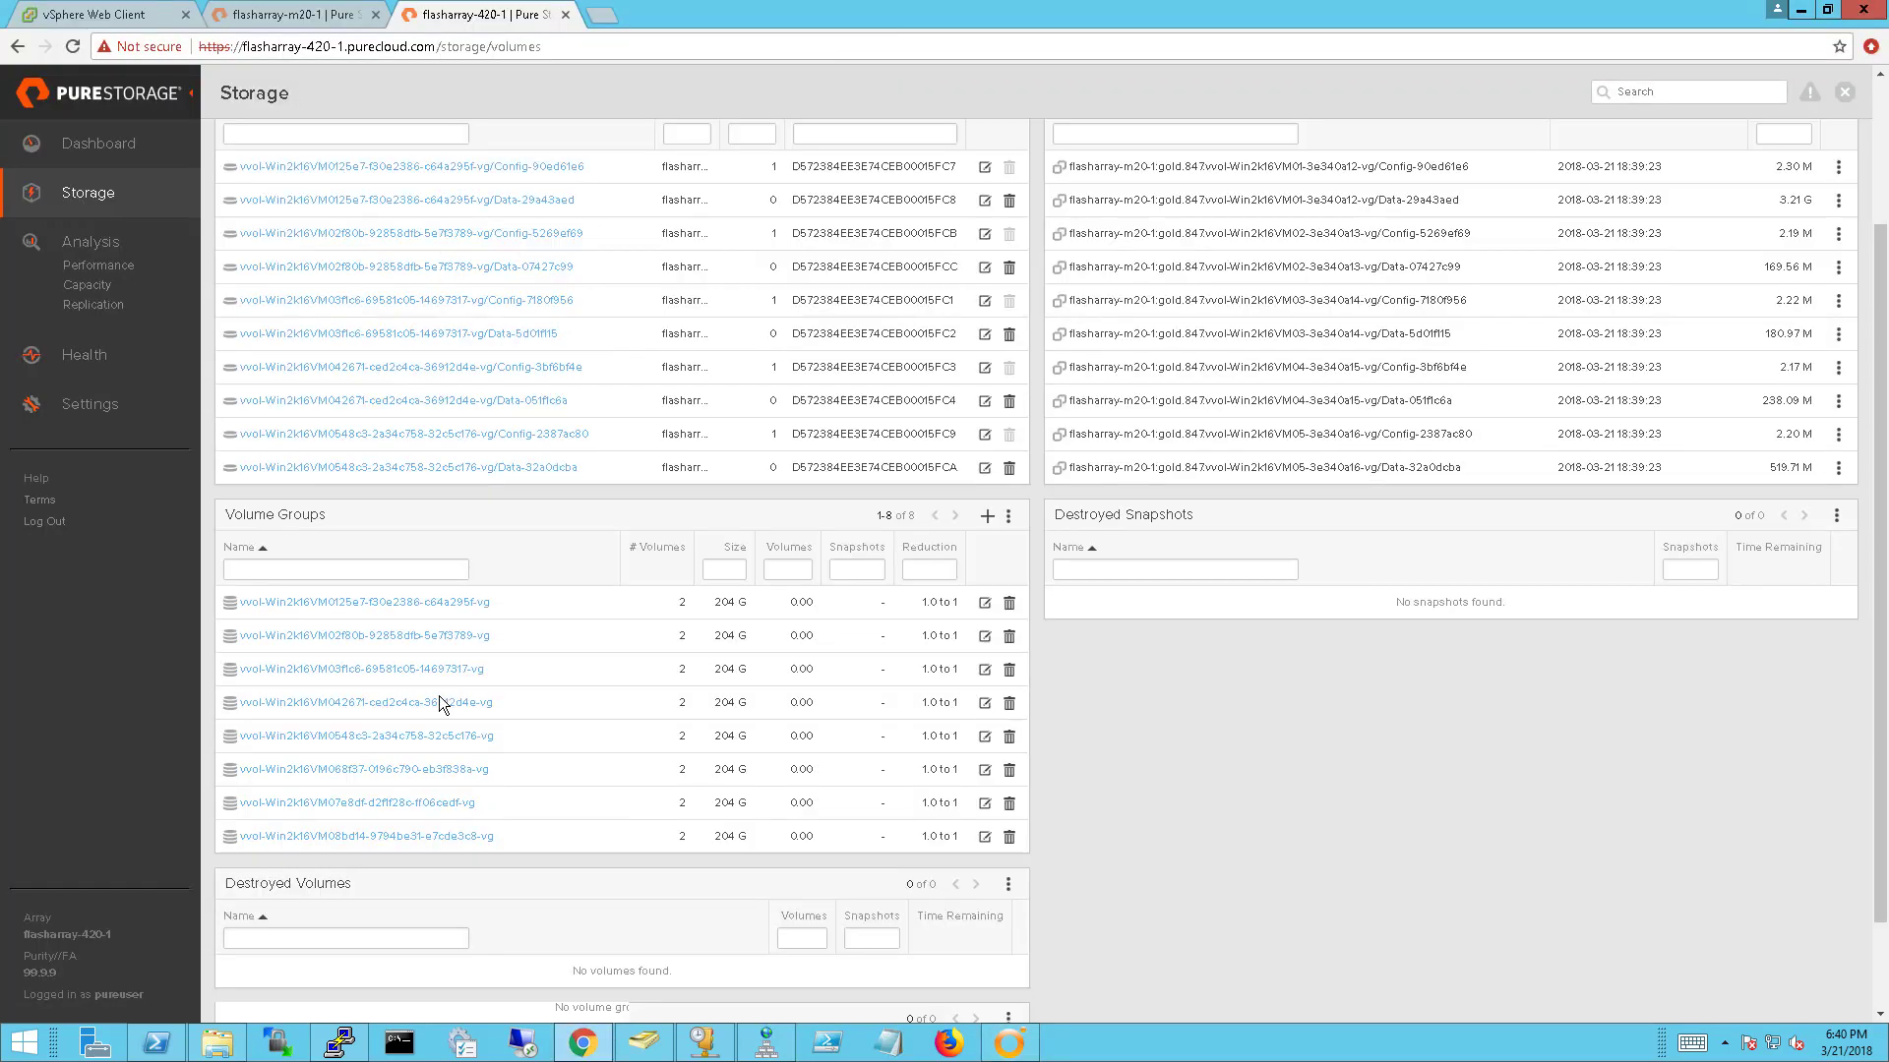
left_click(450, 640)
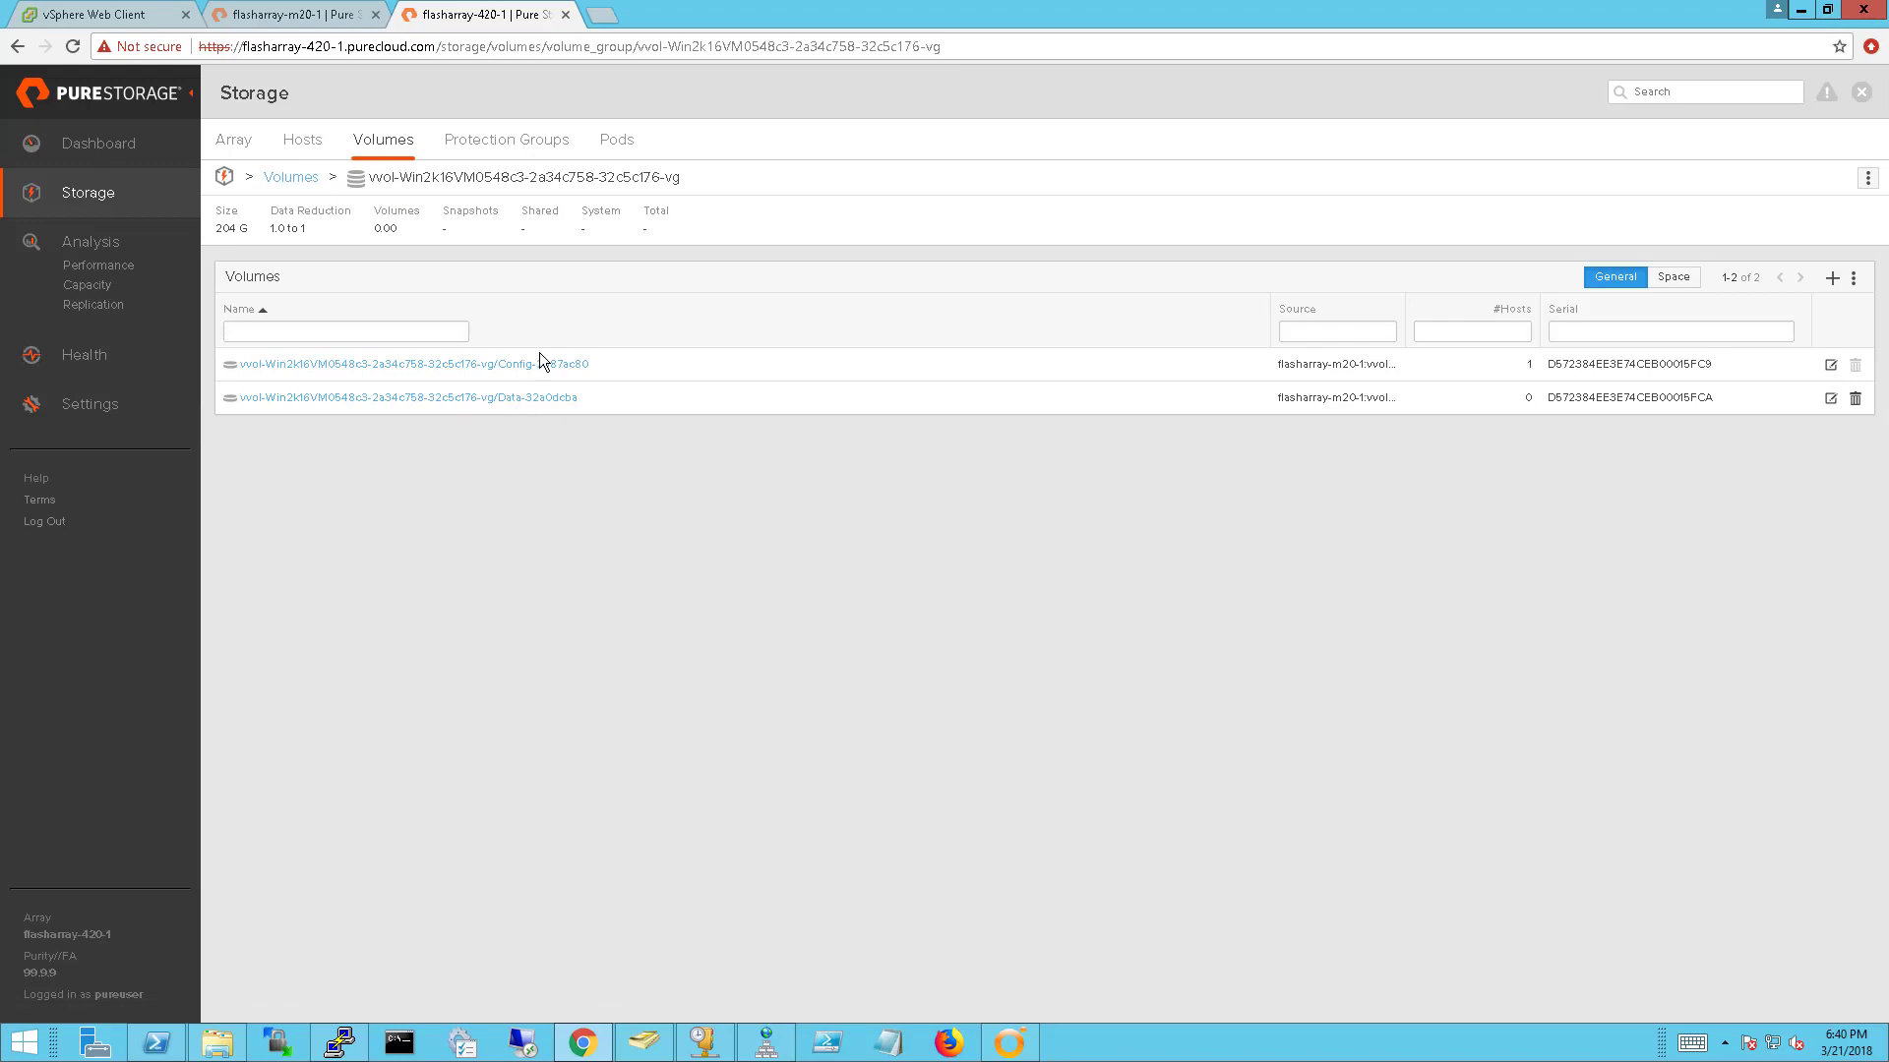
Step: Check the source VM deletions and the VM registration on vcenter-2 in vSphere Web Client, reviewing the vRealize Orchestrator workflow log in between
left_click(94, 14)
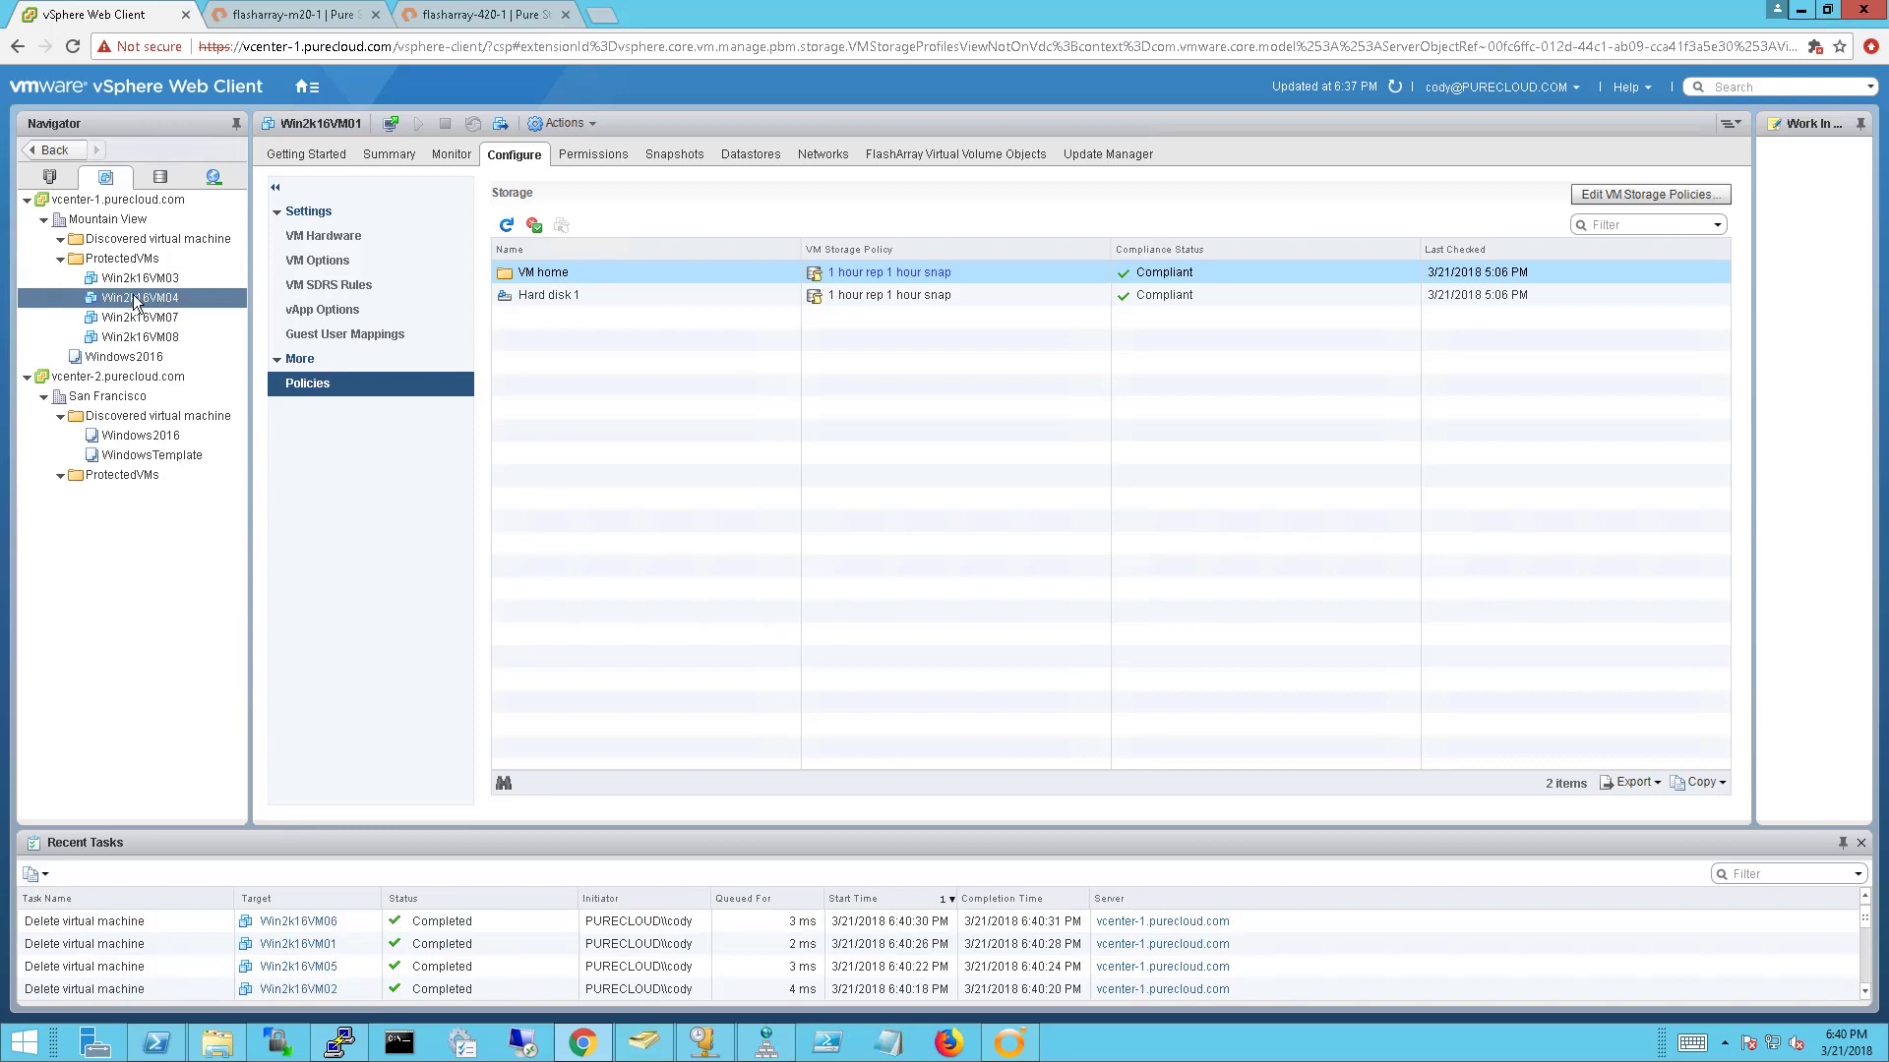
left_click(1011, 1043)
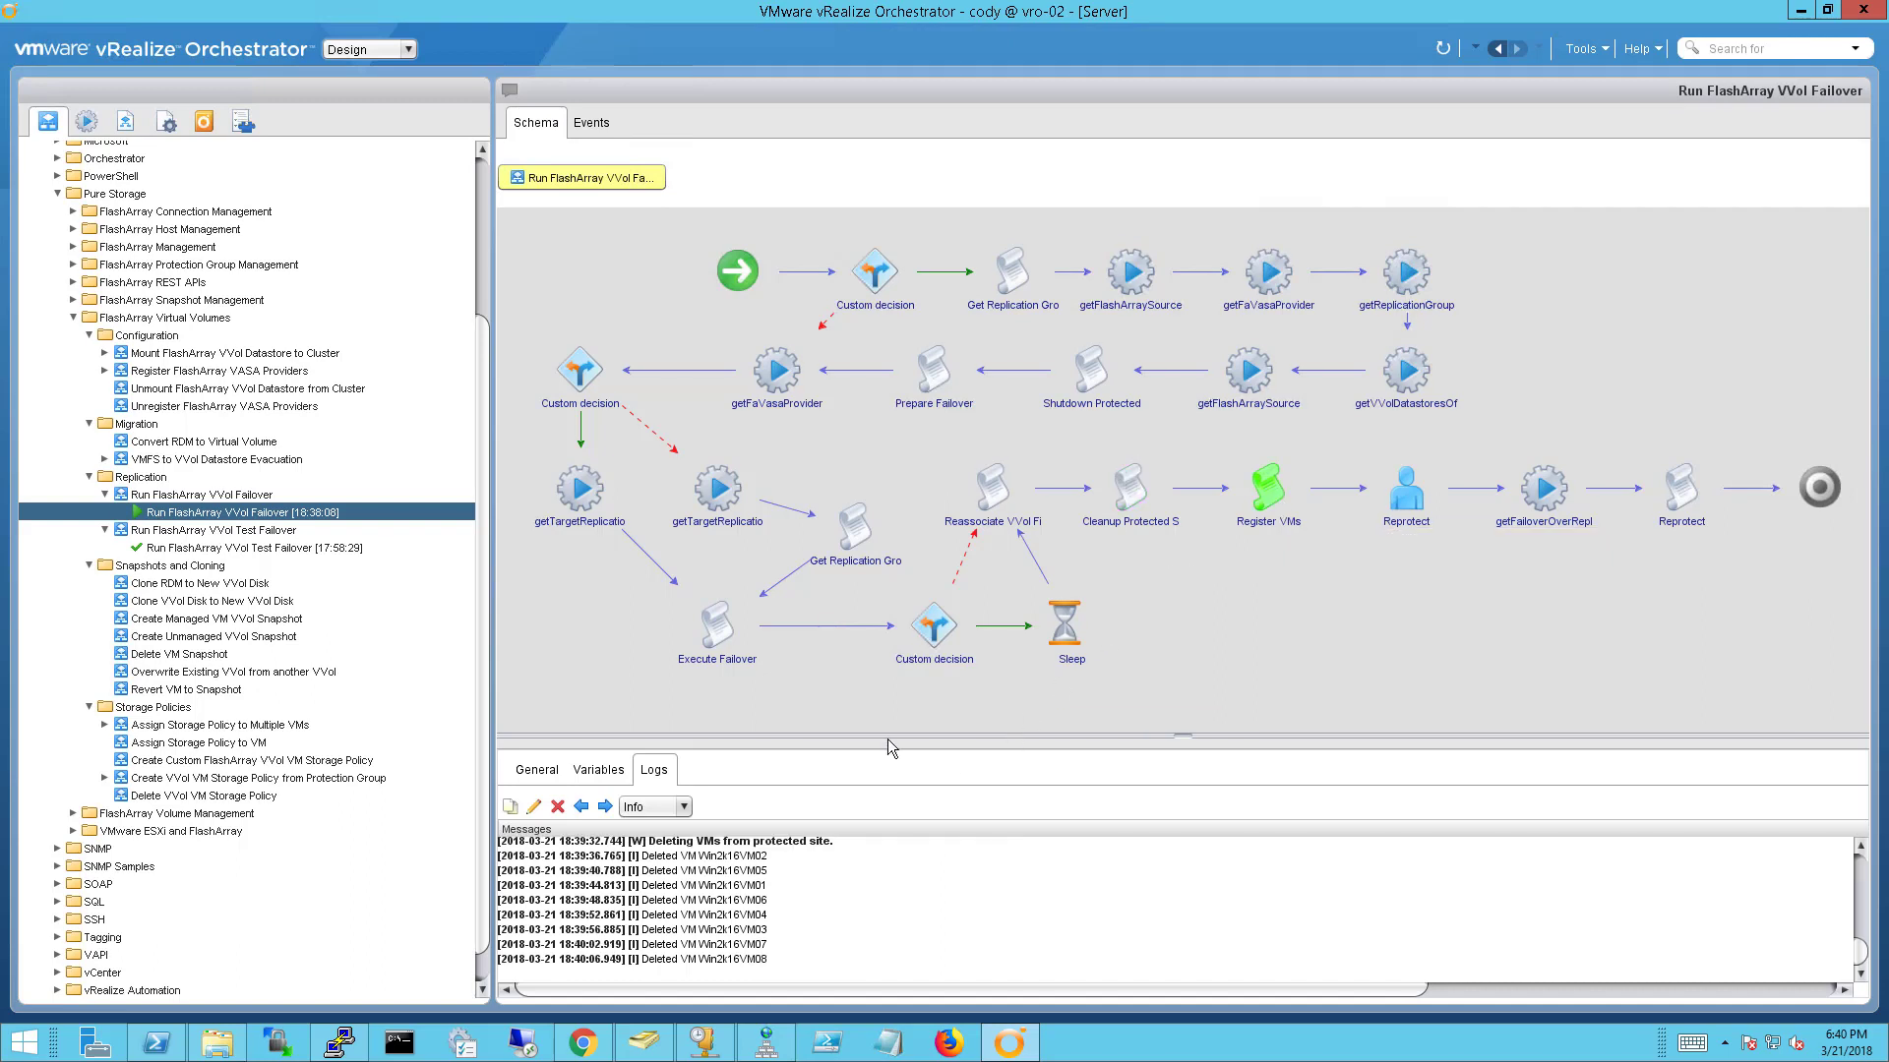
left_click(582, 1043)
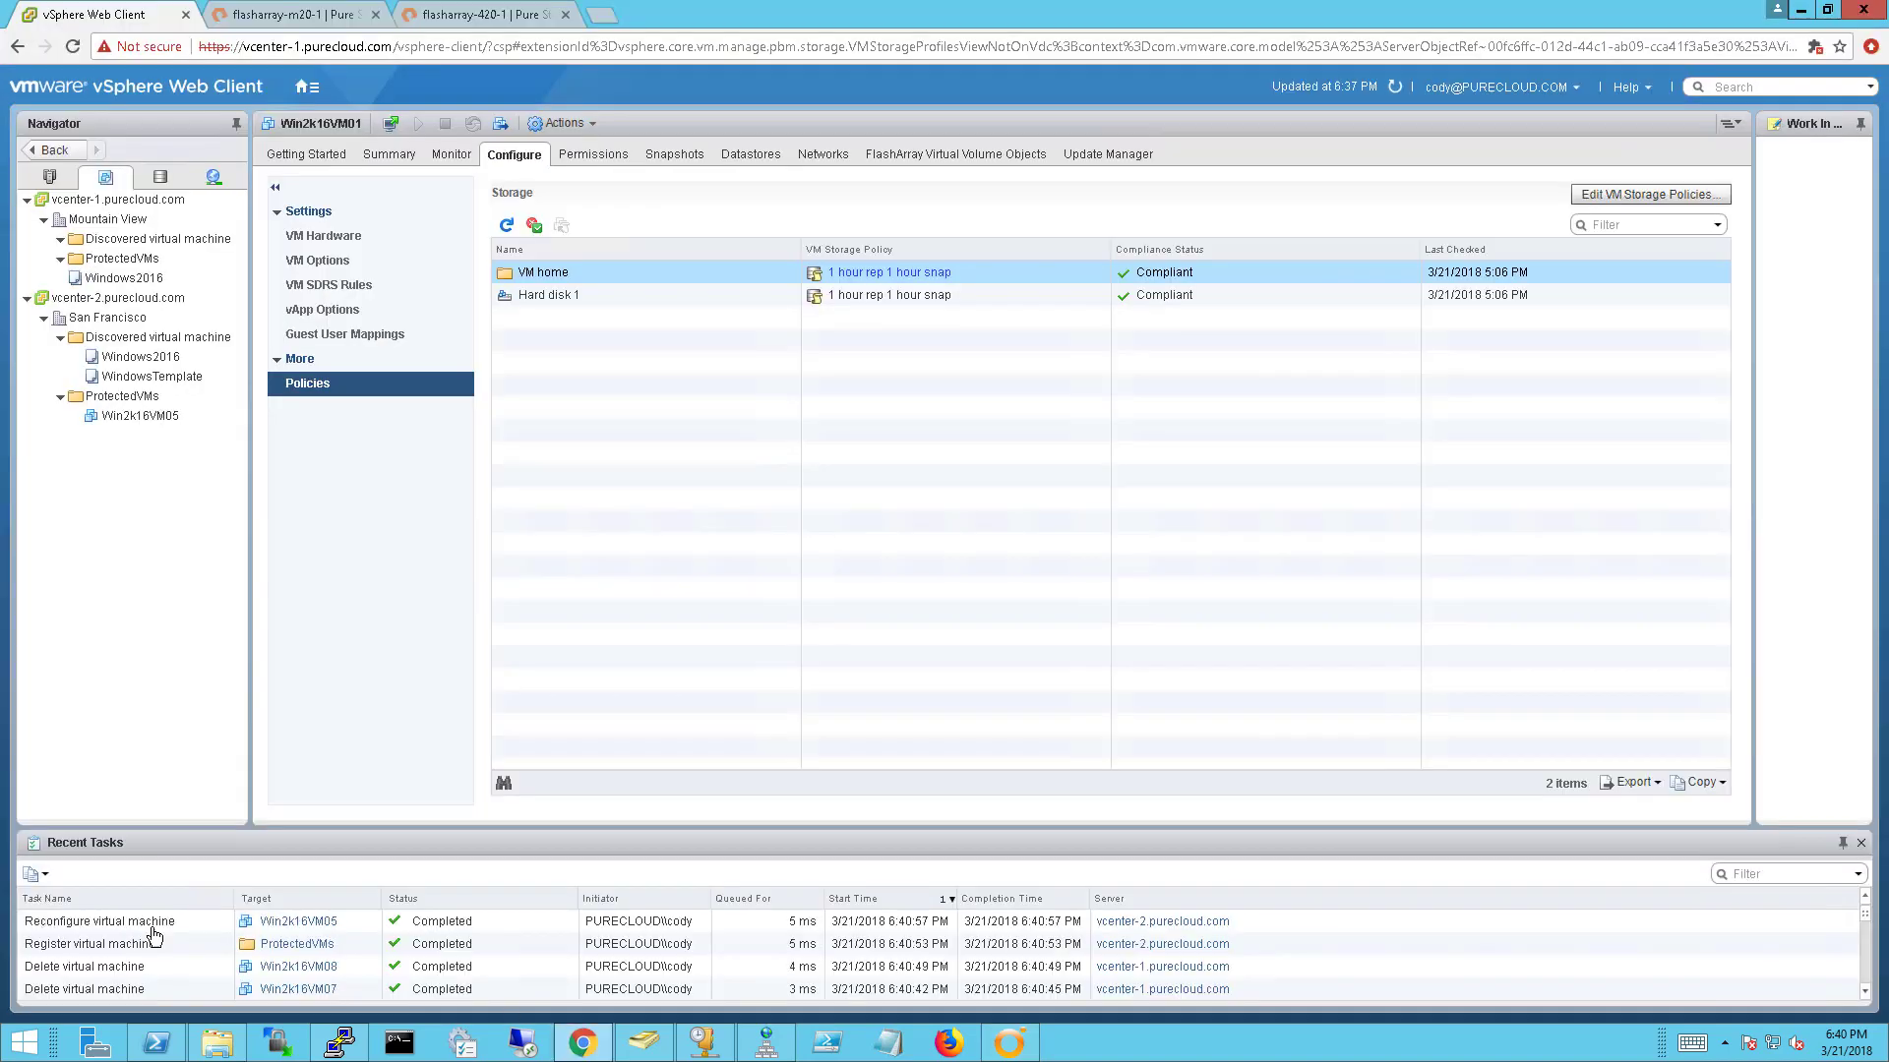
left_click(126, 416)
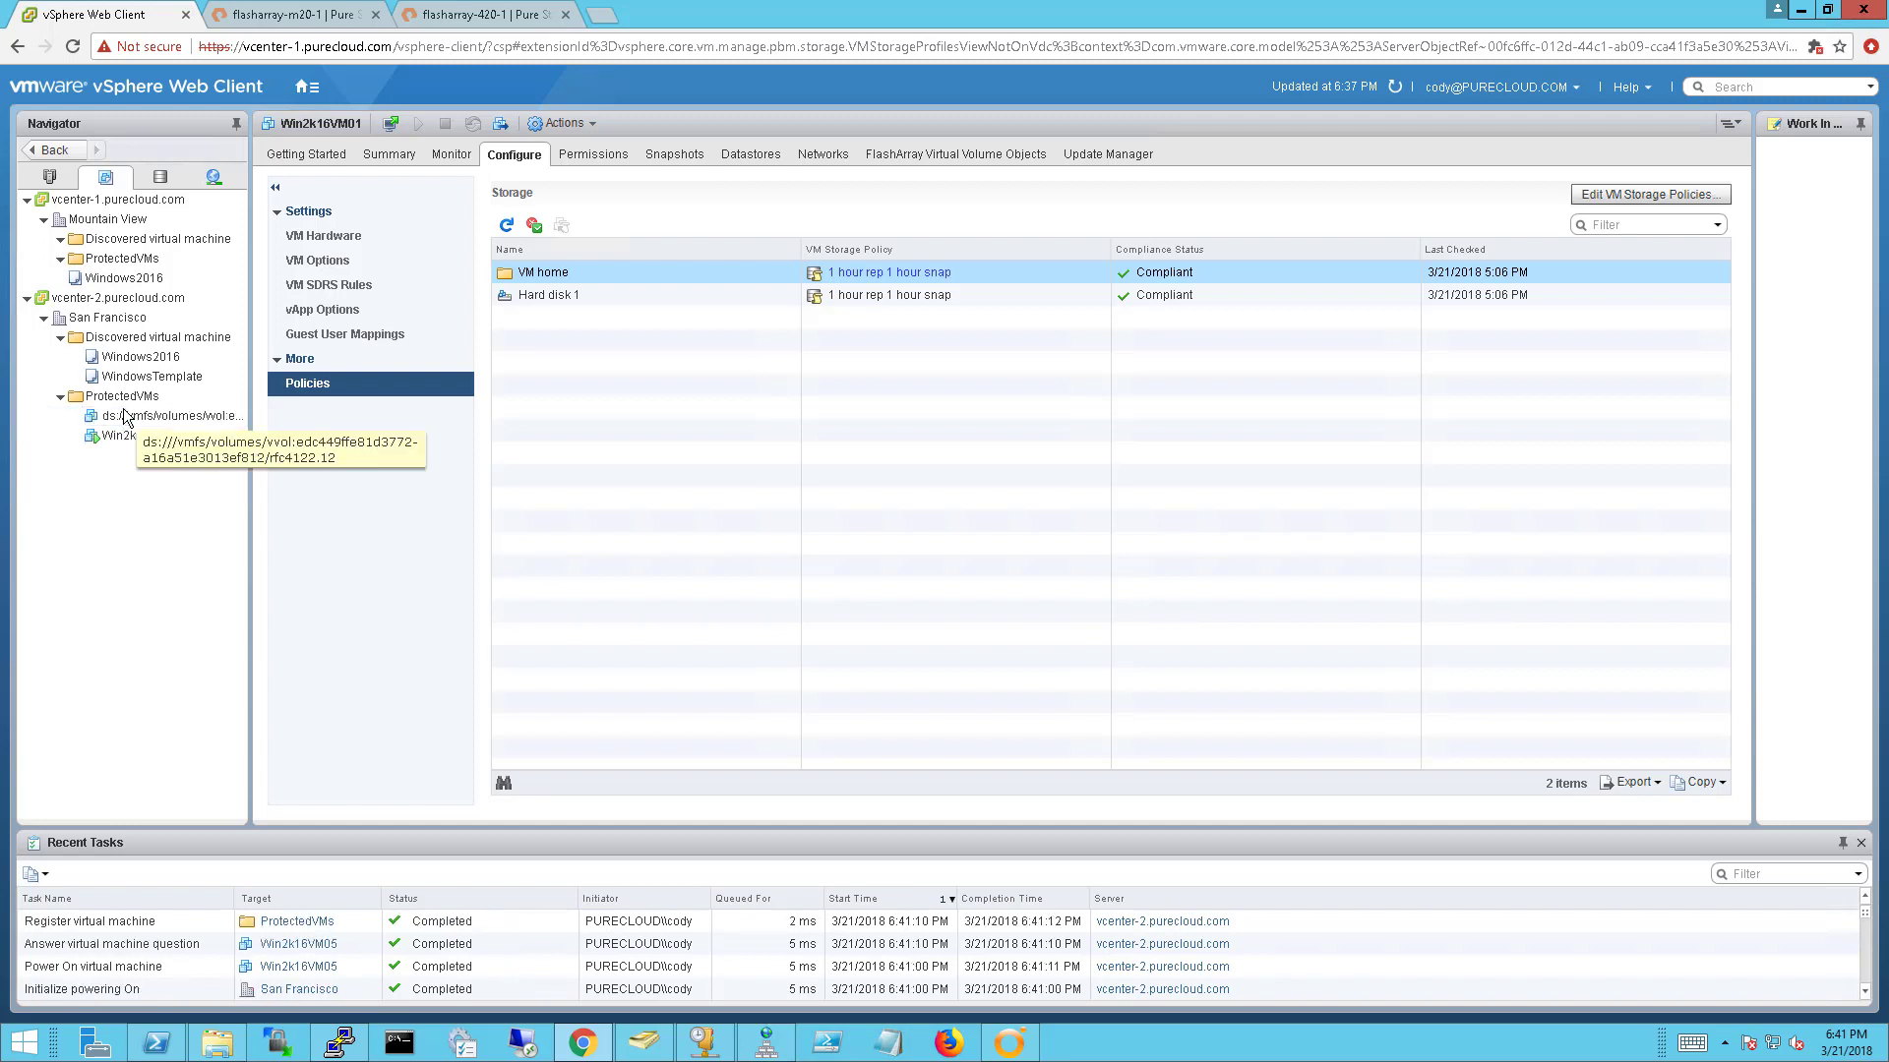
Step: Open the console of the recovered Win2k16VM05 to check its guest system, and close the console
left_click(157, 436)
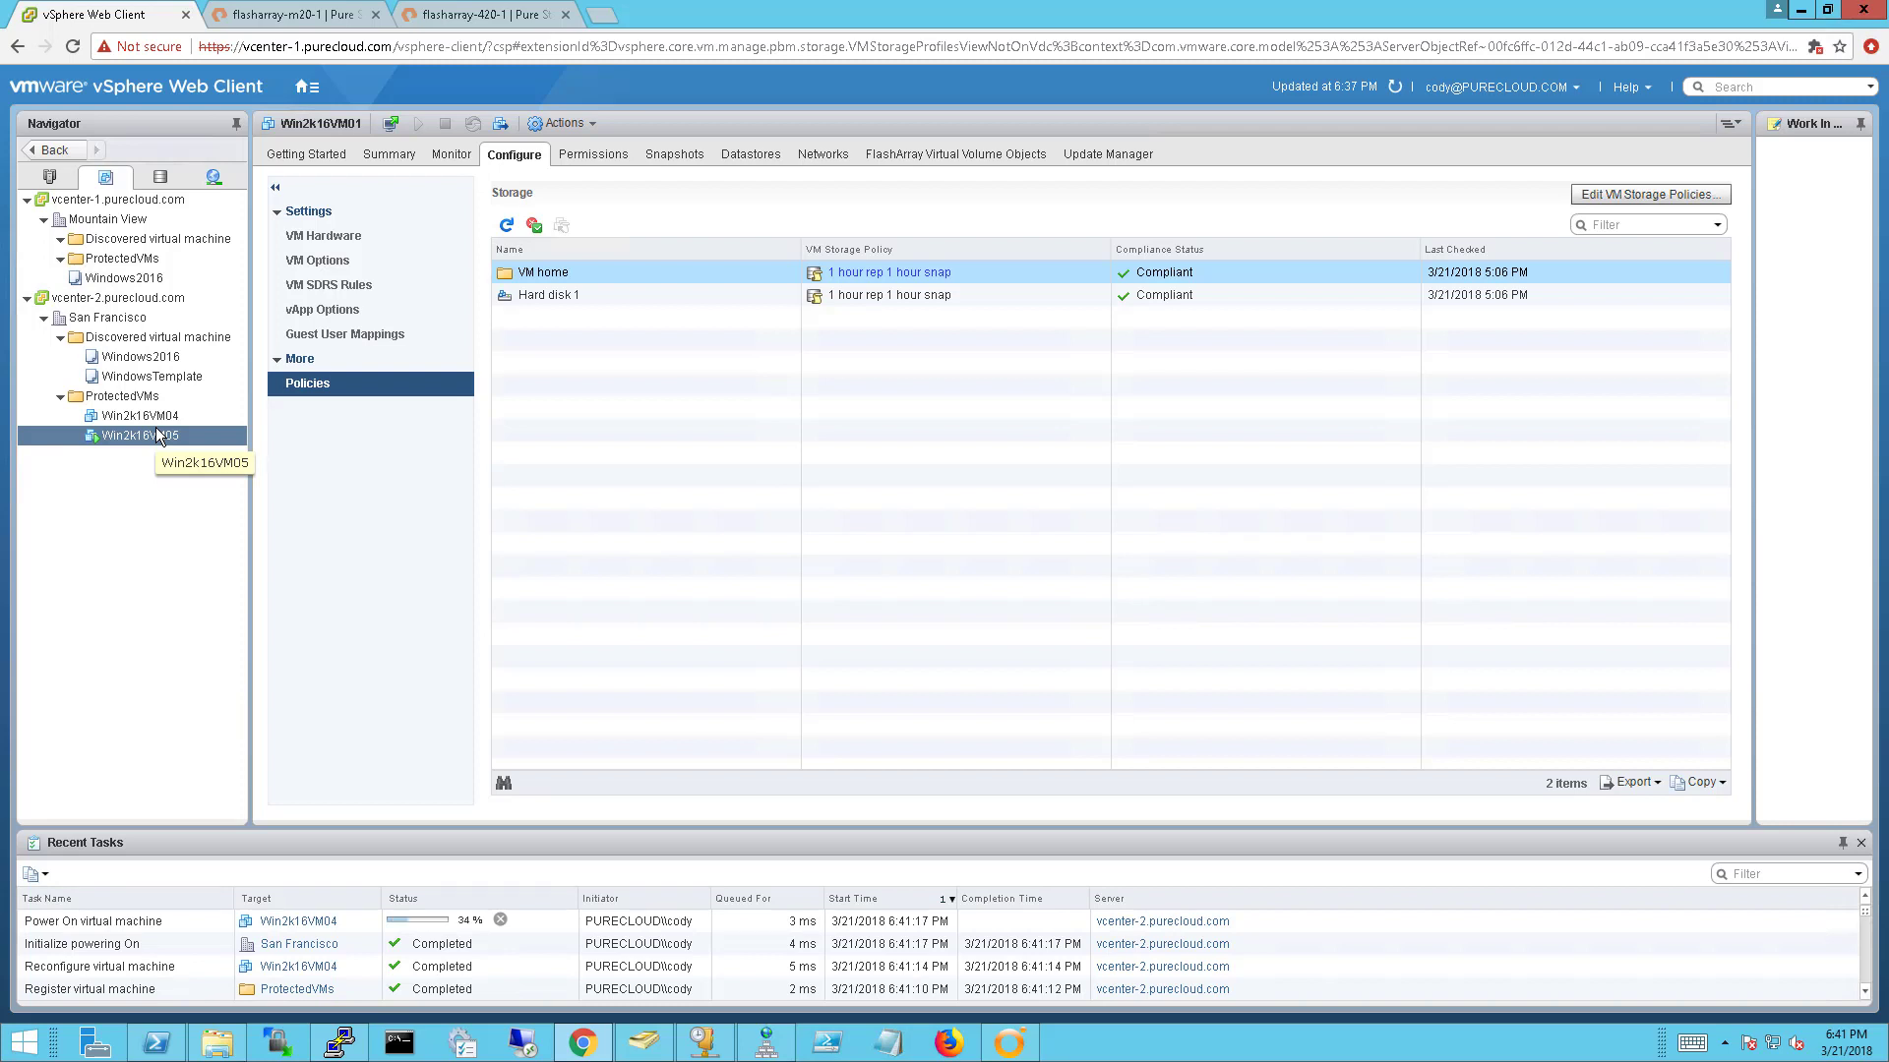
right_click(151, 435)
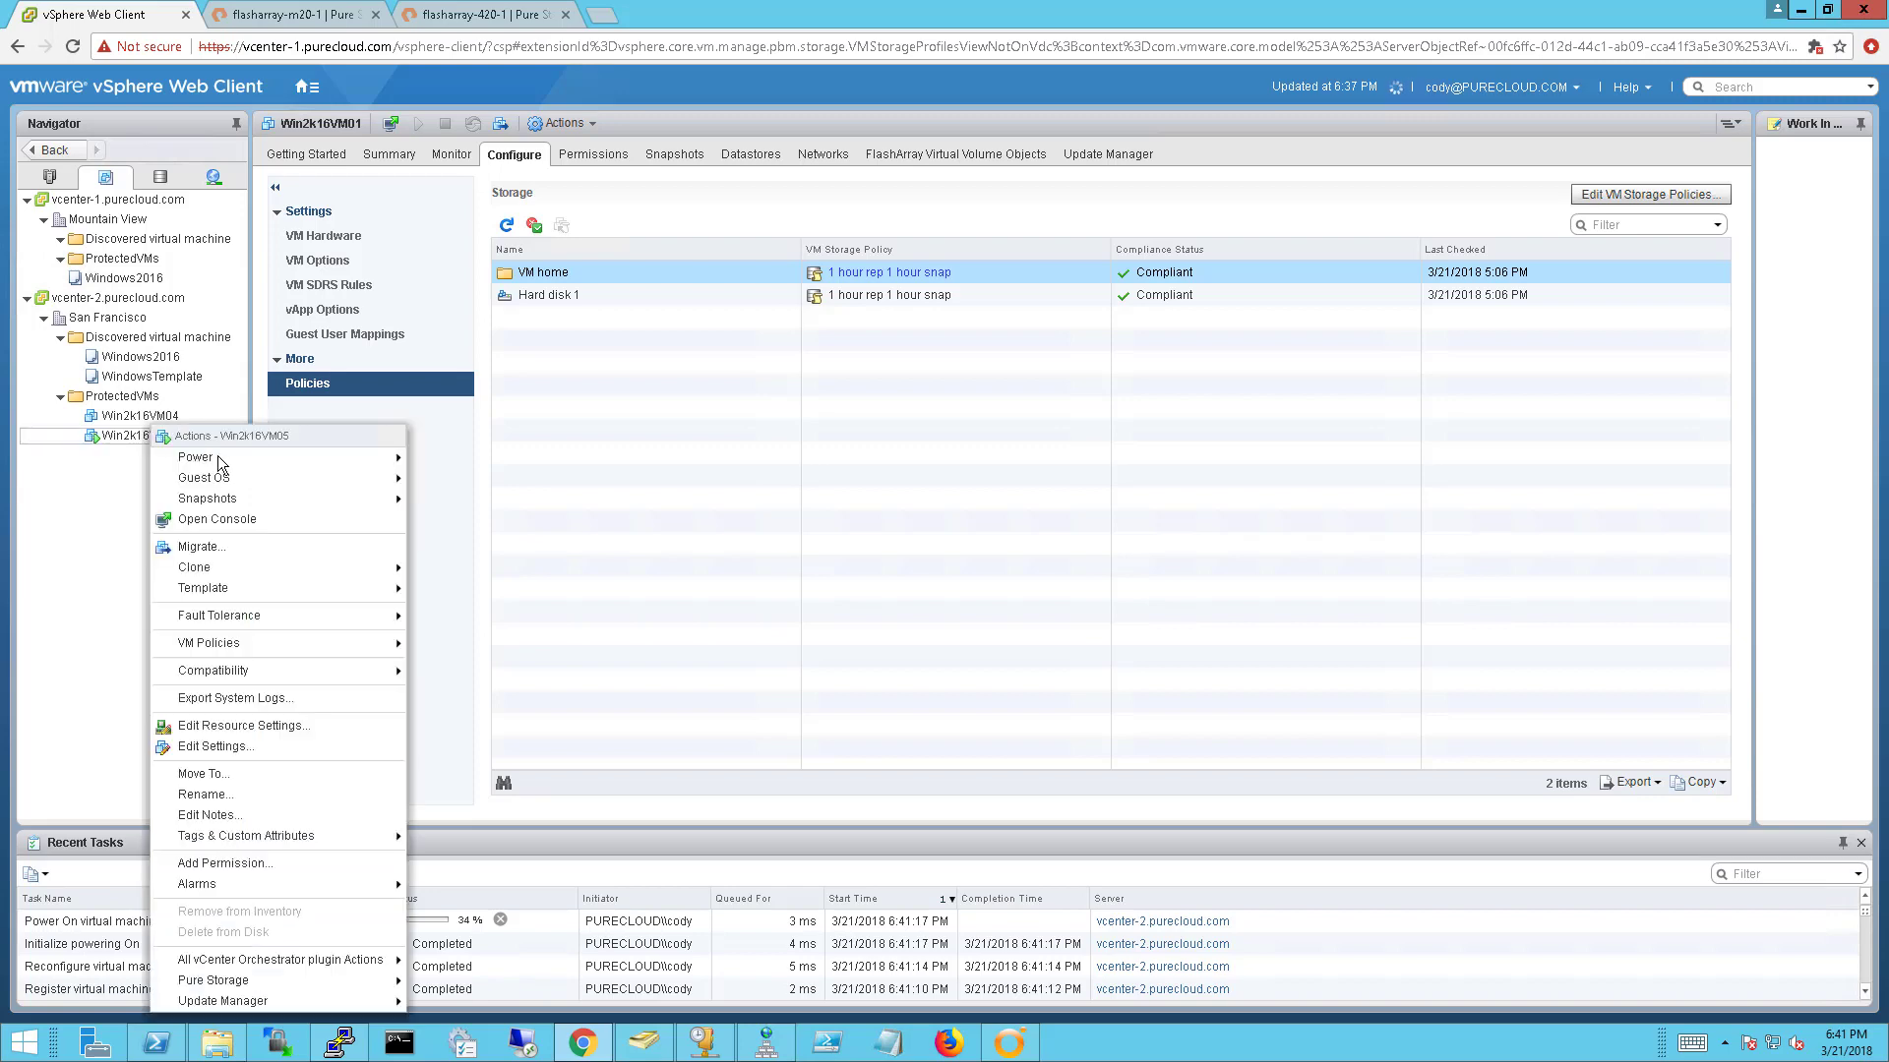
left_click(222, 532)
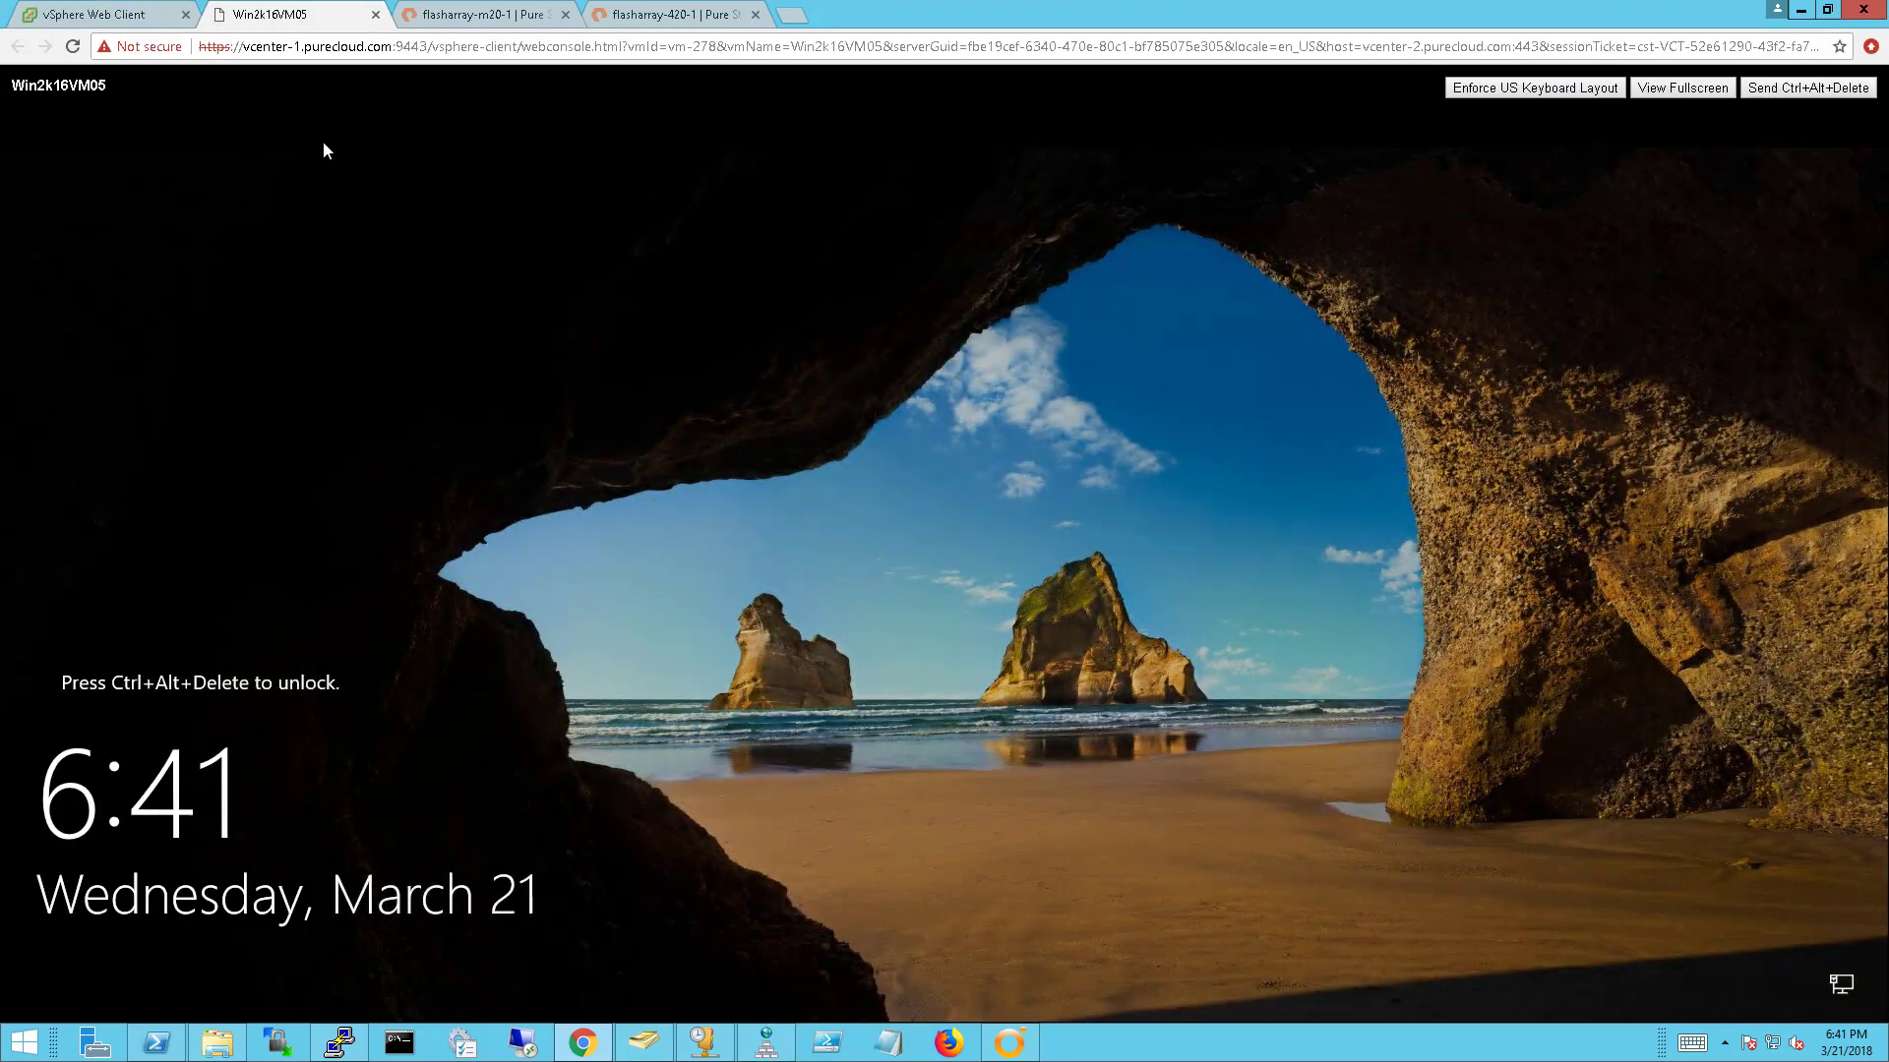
left_click(375, 16)
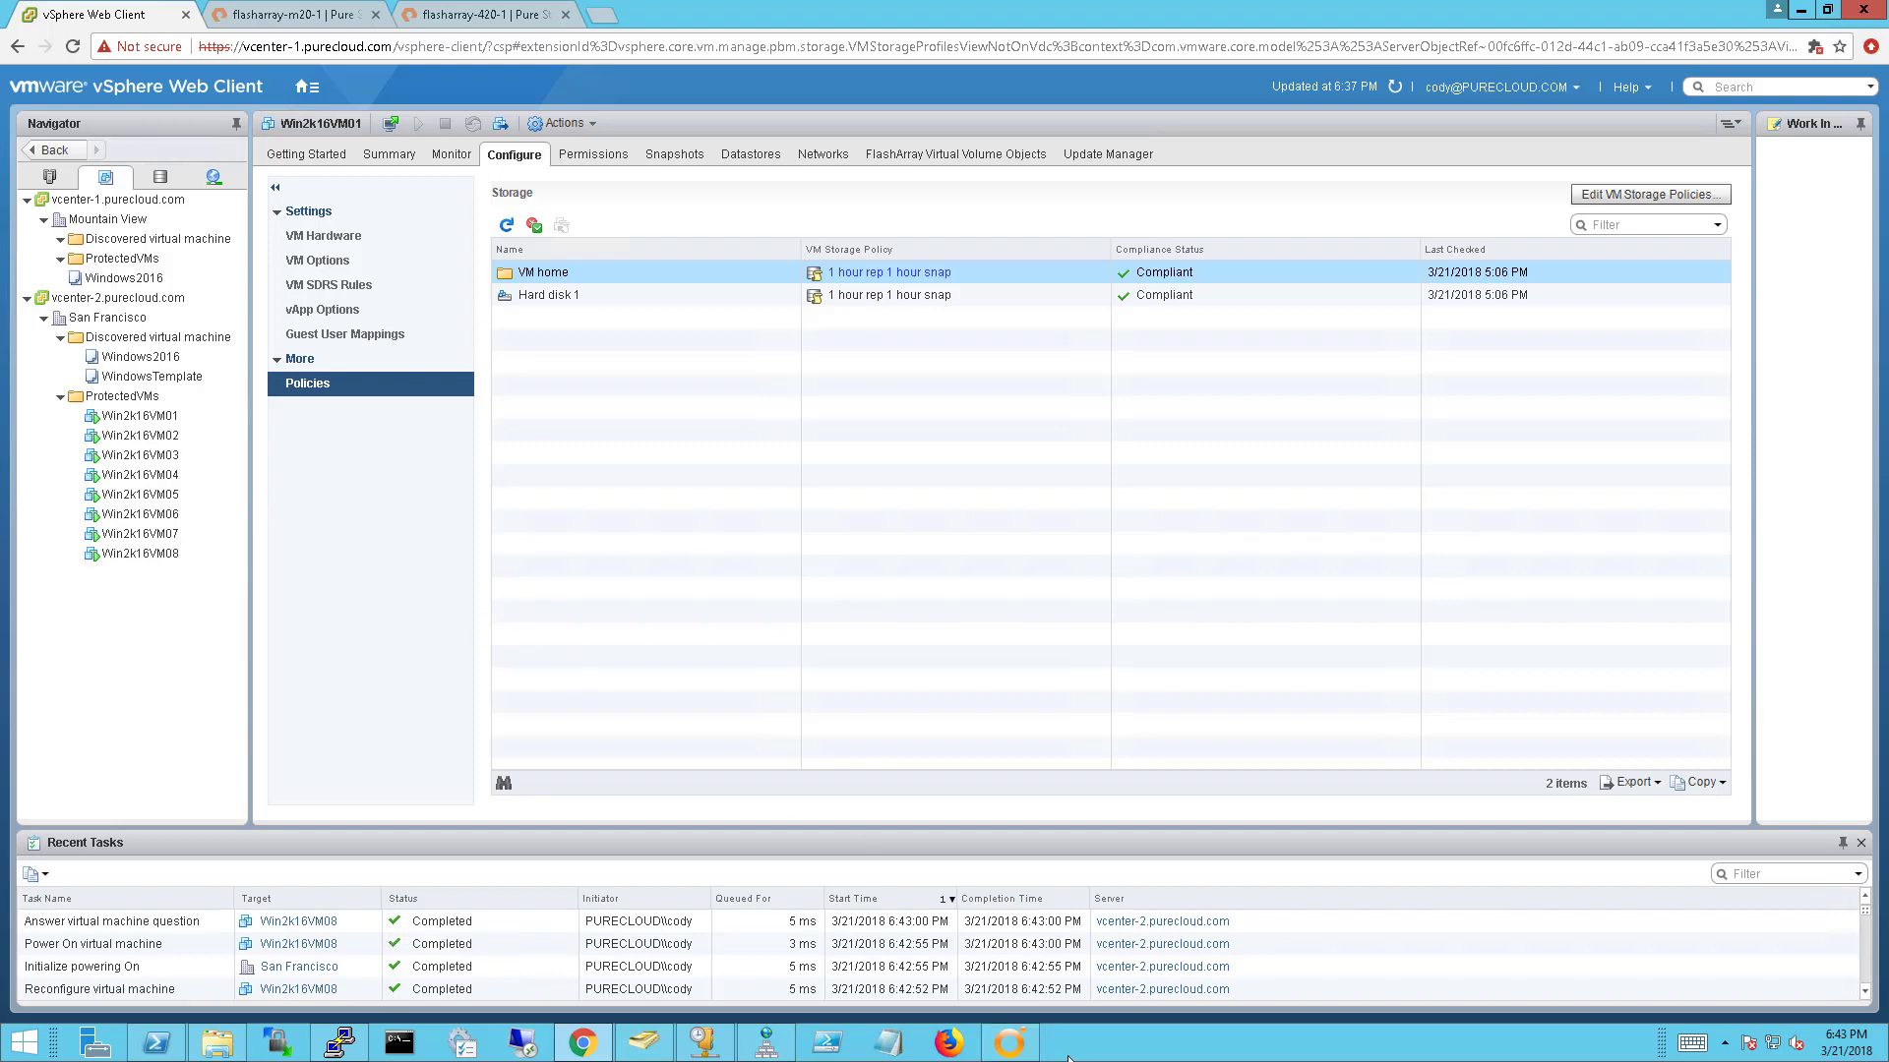
Step: Switch to vRealize Orchestrator and answer Yes to the replication reversal (reprotect) of the replication group, submitting the form
left_click(1009, 1042)
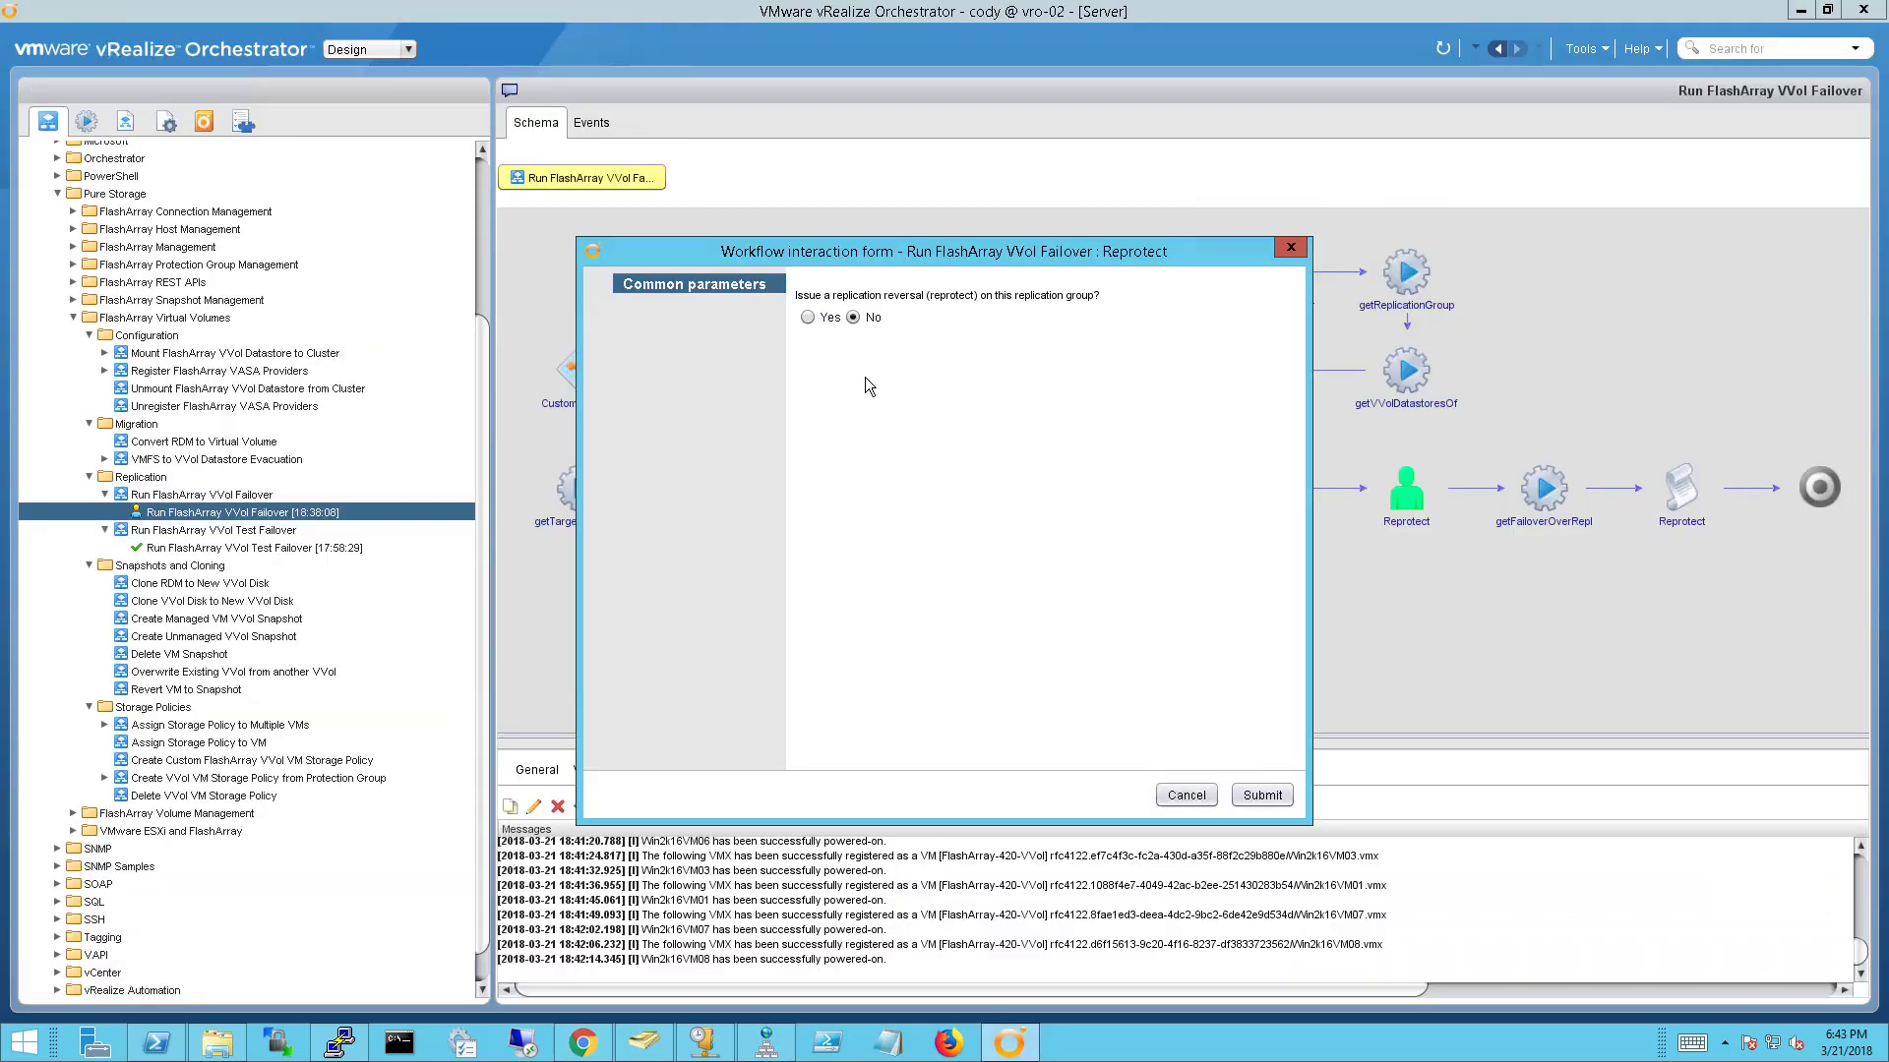
left_click(808, 316)
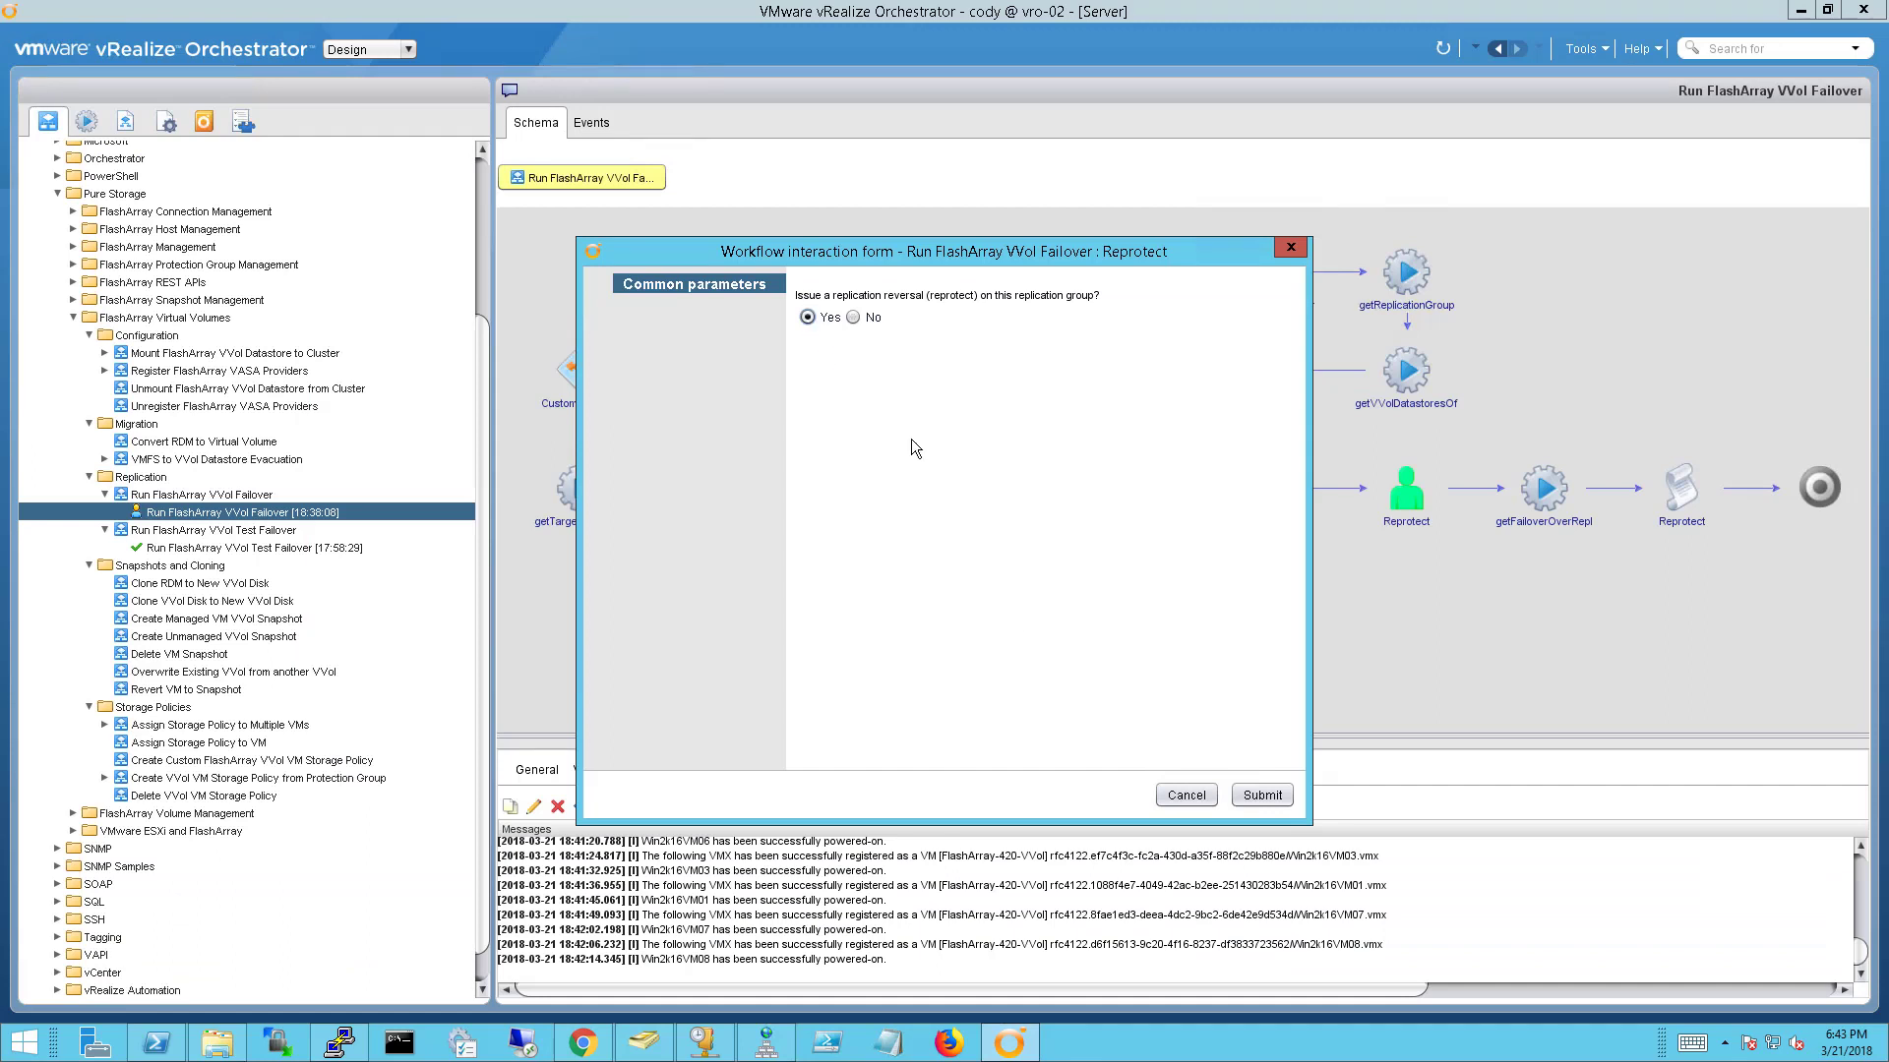
left_click(1278, 805)
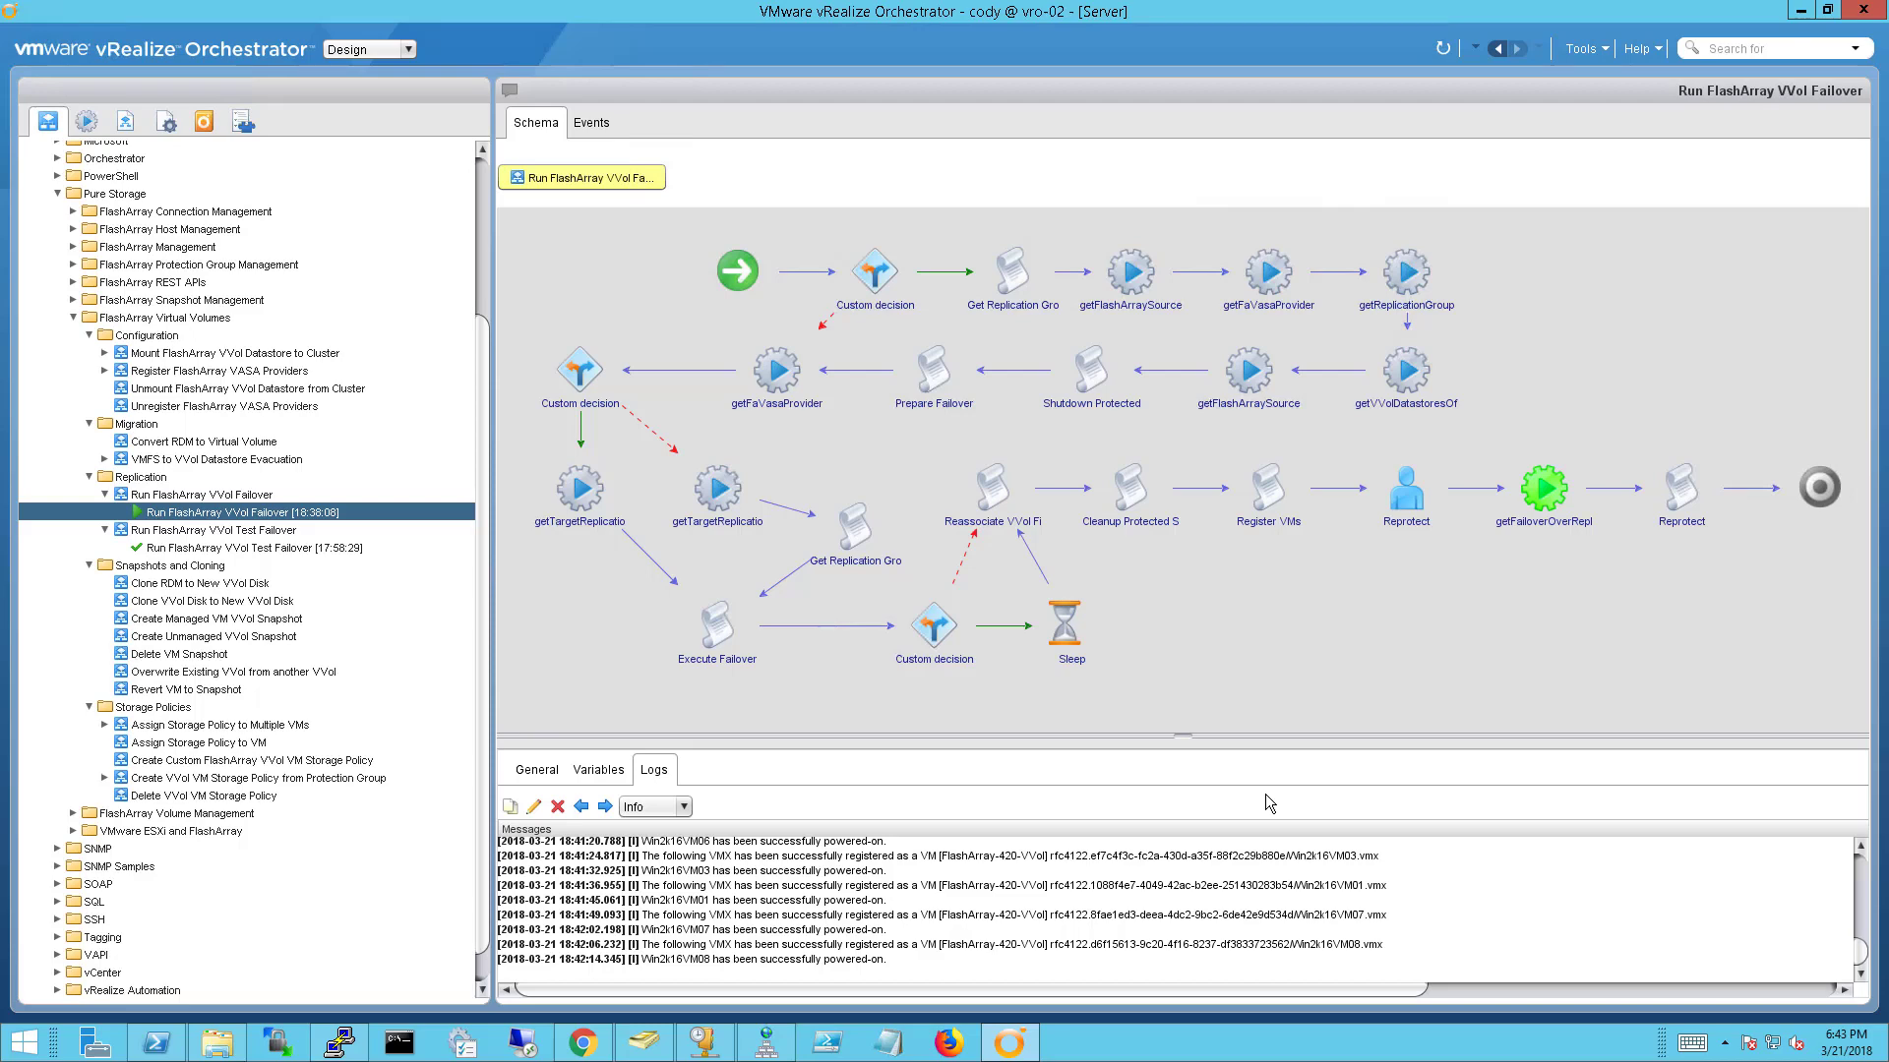
Step: Switch to vSphere Web Client and show the storage policies of the recovered Win2k16VM03
left_click(606, 1036)
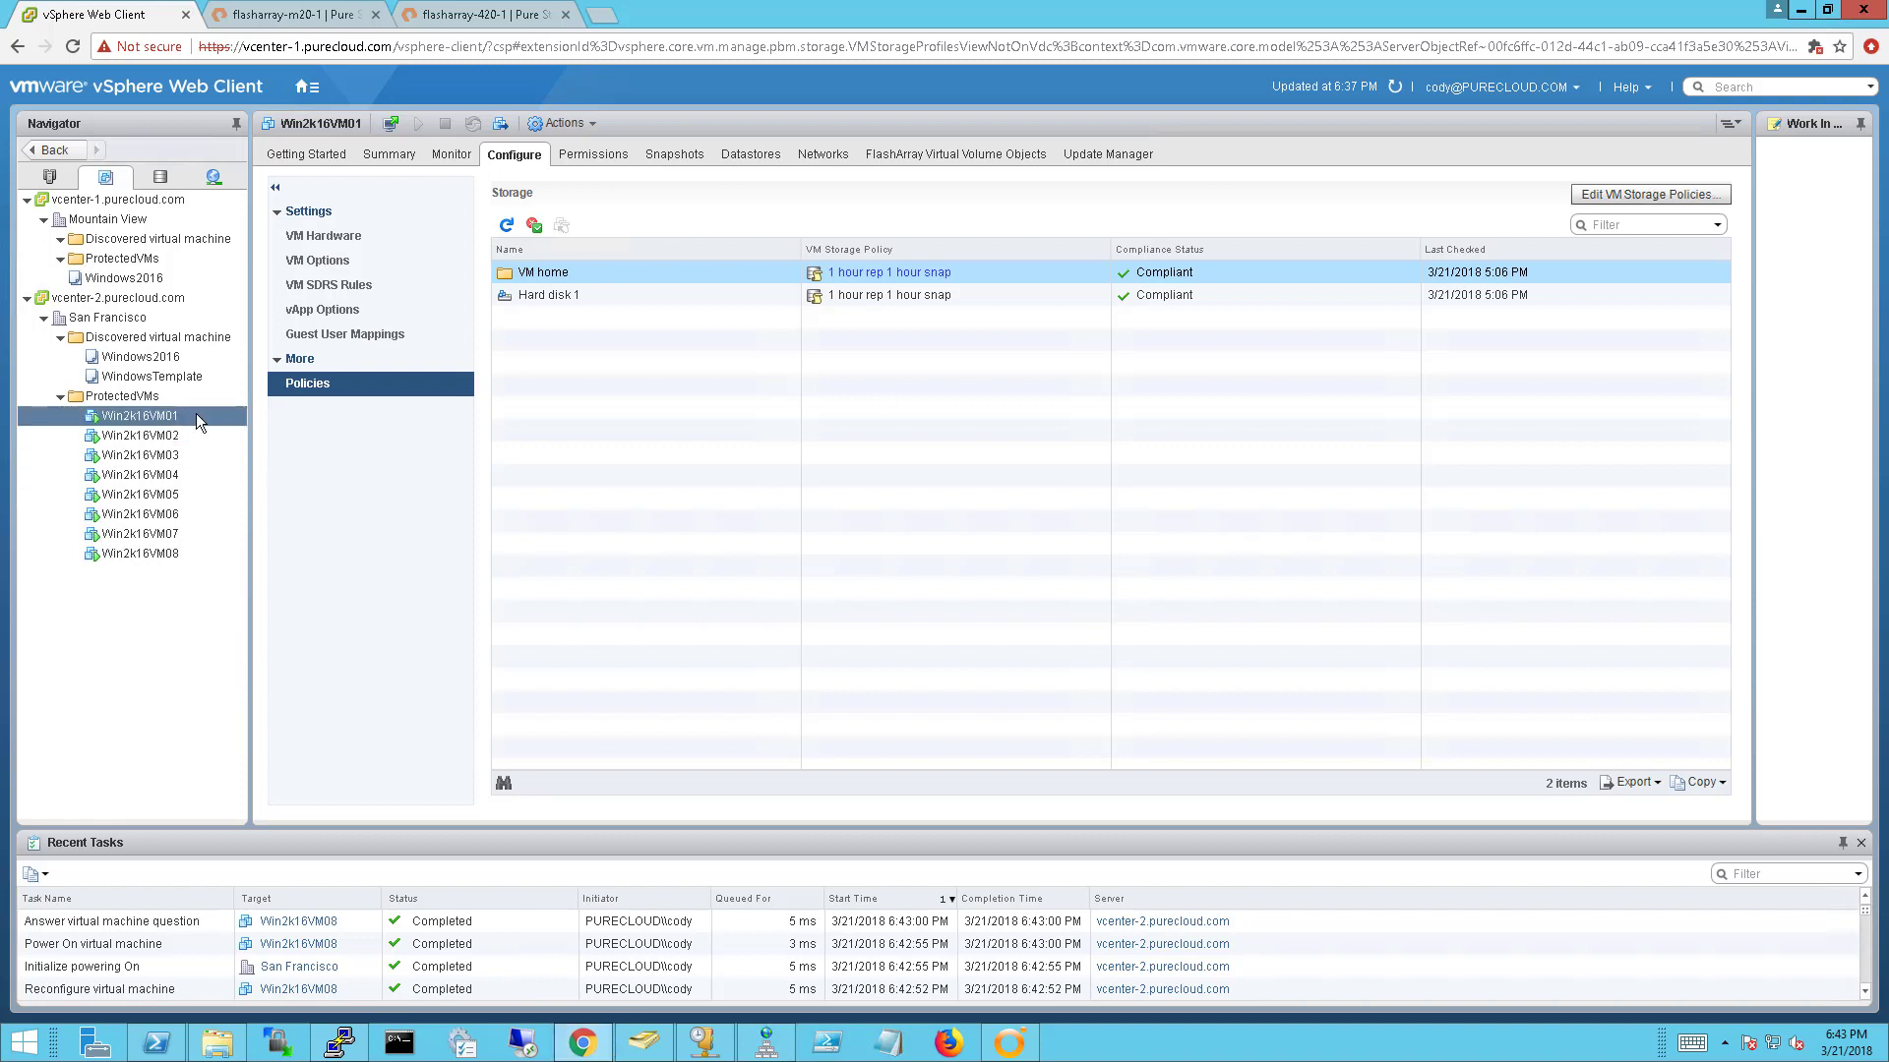
left_click(183, 476)
left_click(181, 464)
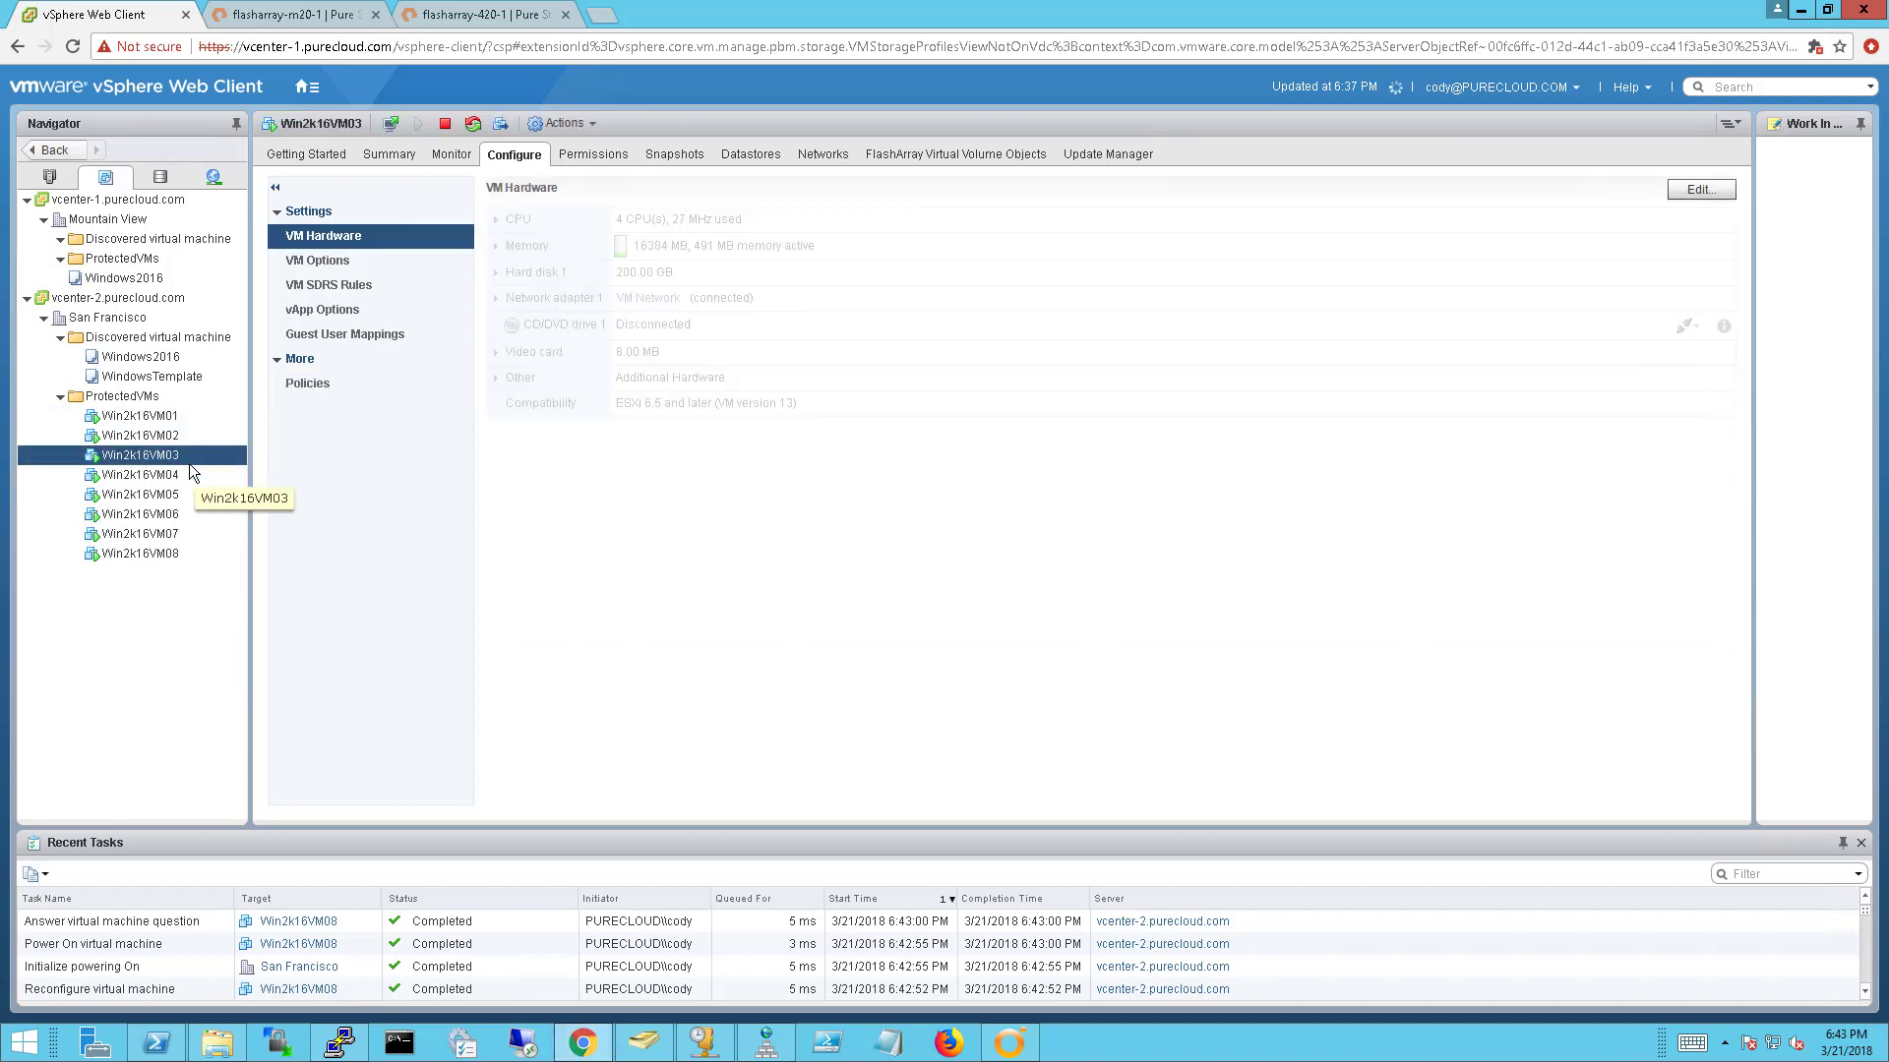
left_click(345, 381)
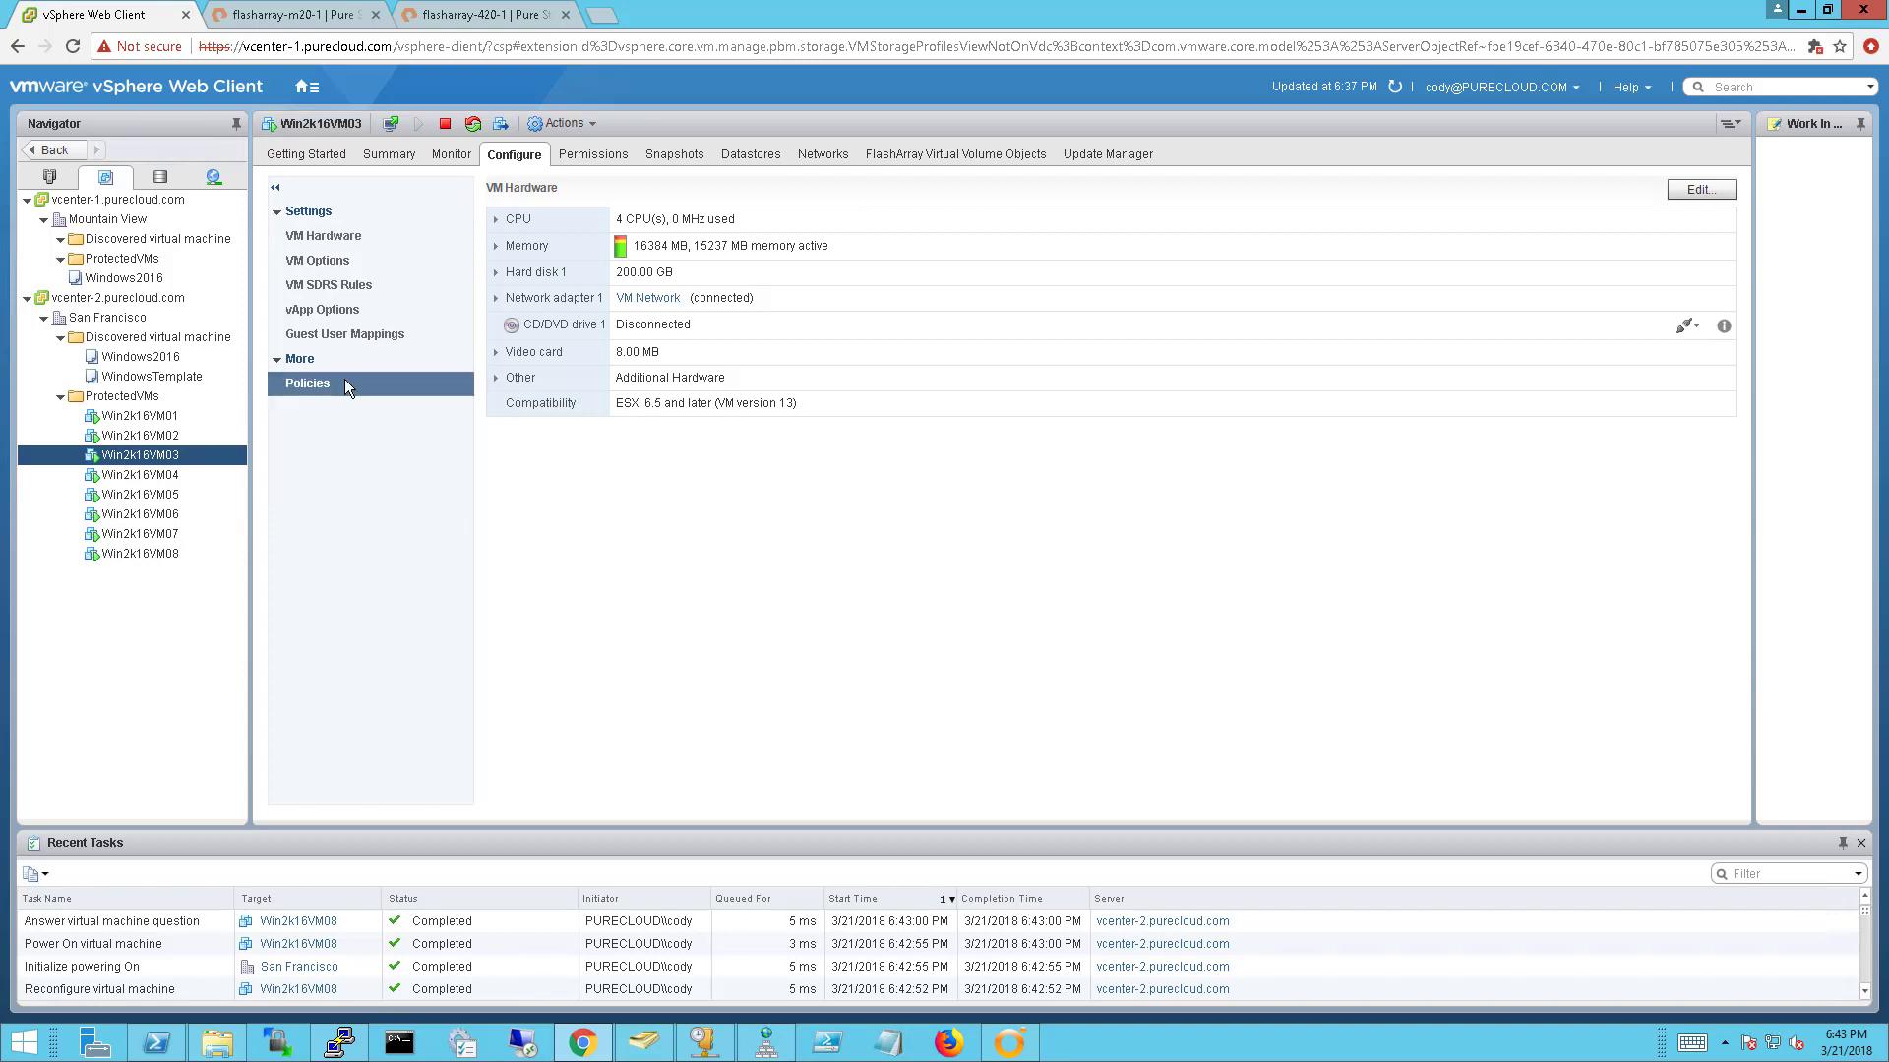